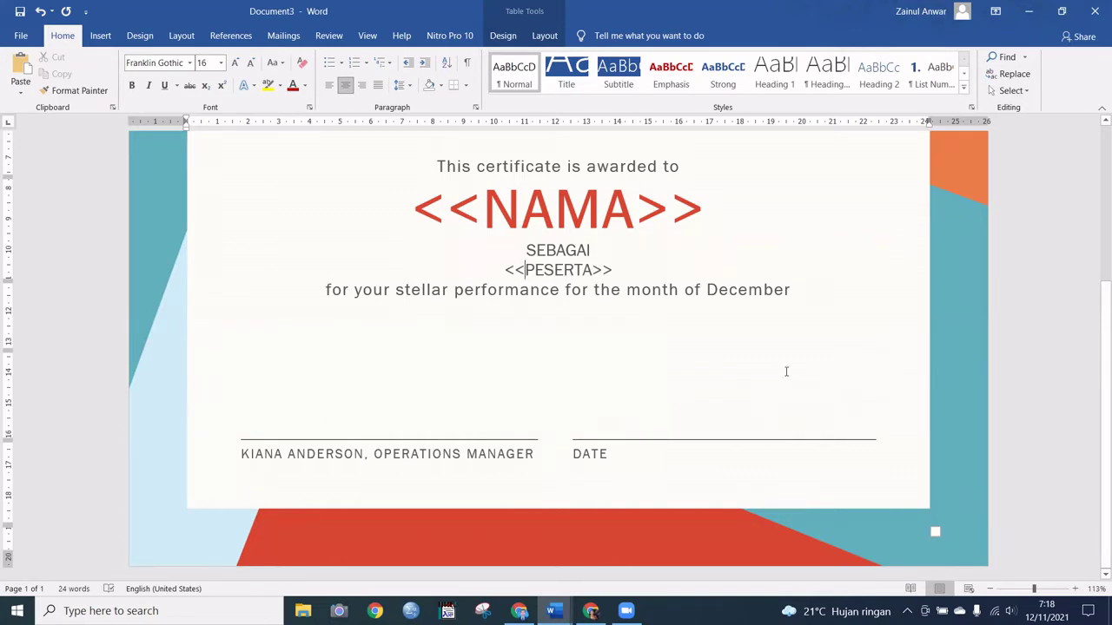
Step: Save the Word certificate as 'SERTIFIKAT PELATIHAN ONLINE.docx' in the local Documents folder
scroll(787, 372, "up", 3)
scroll(818, 341, "up", 3)
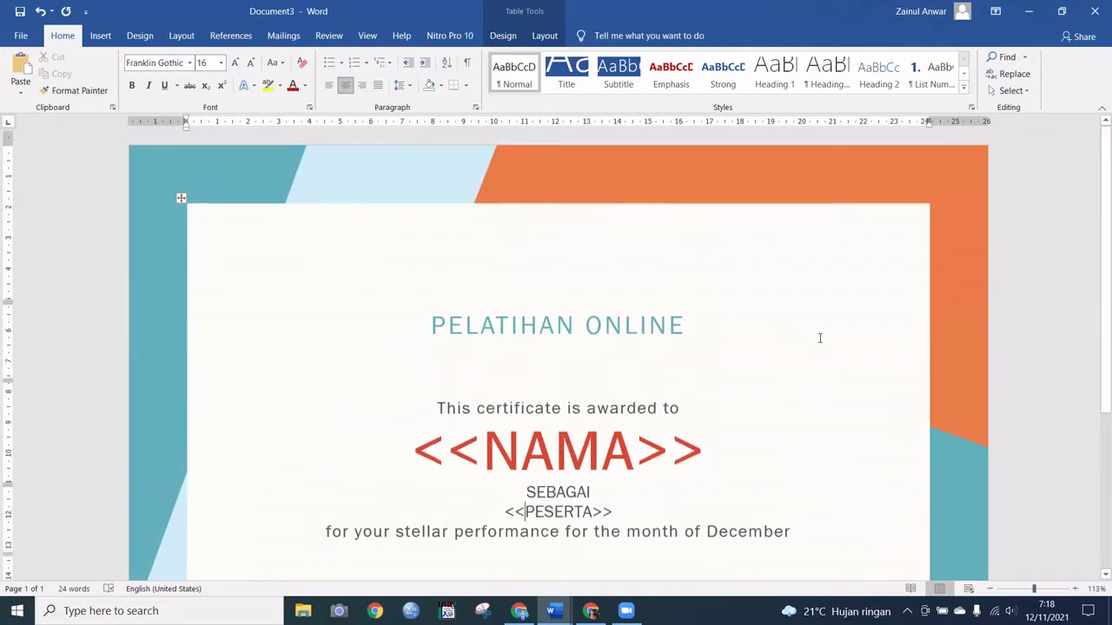
scroll(819, 343, "down", 3)
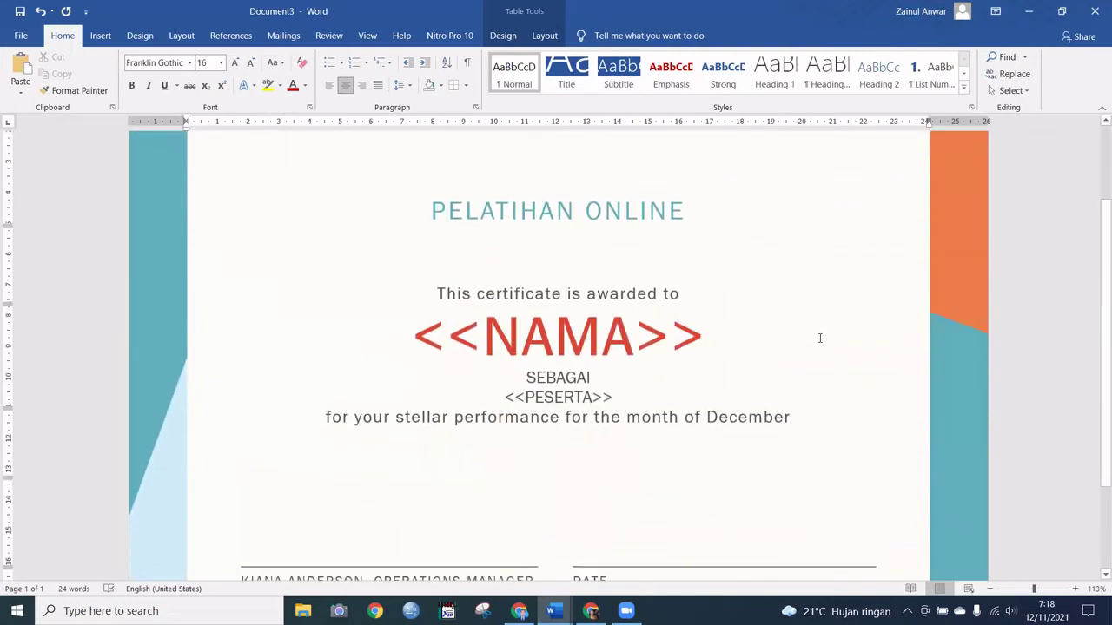
left_click(19, 12)
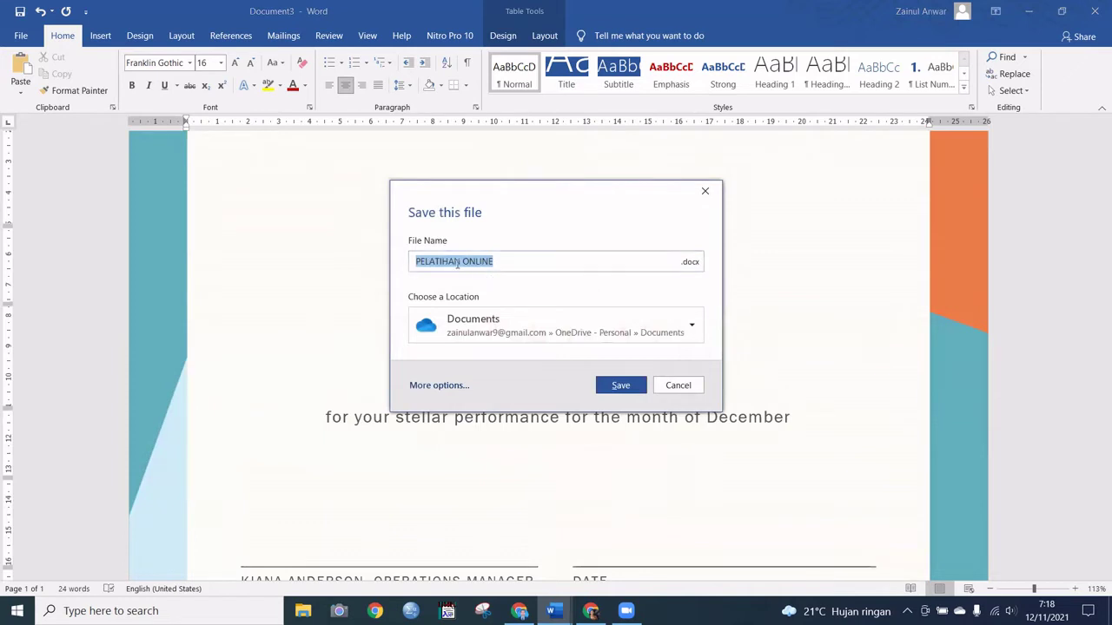
key("Home")
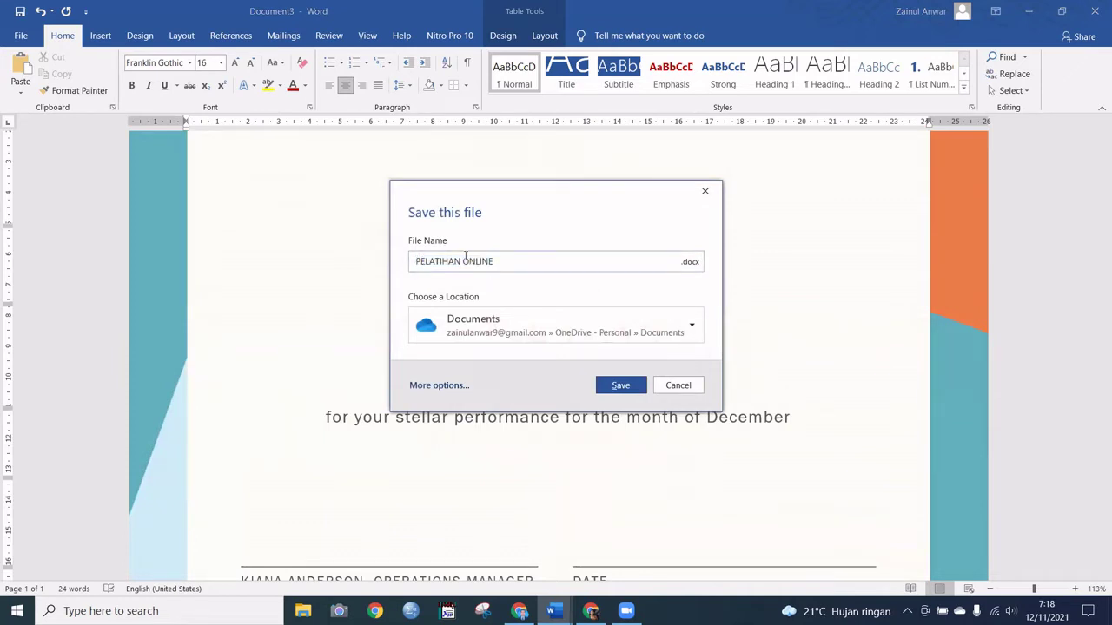
type("SERTIF")
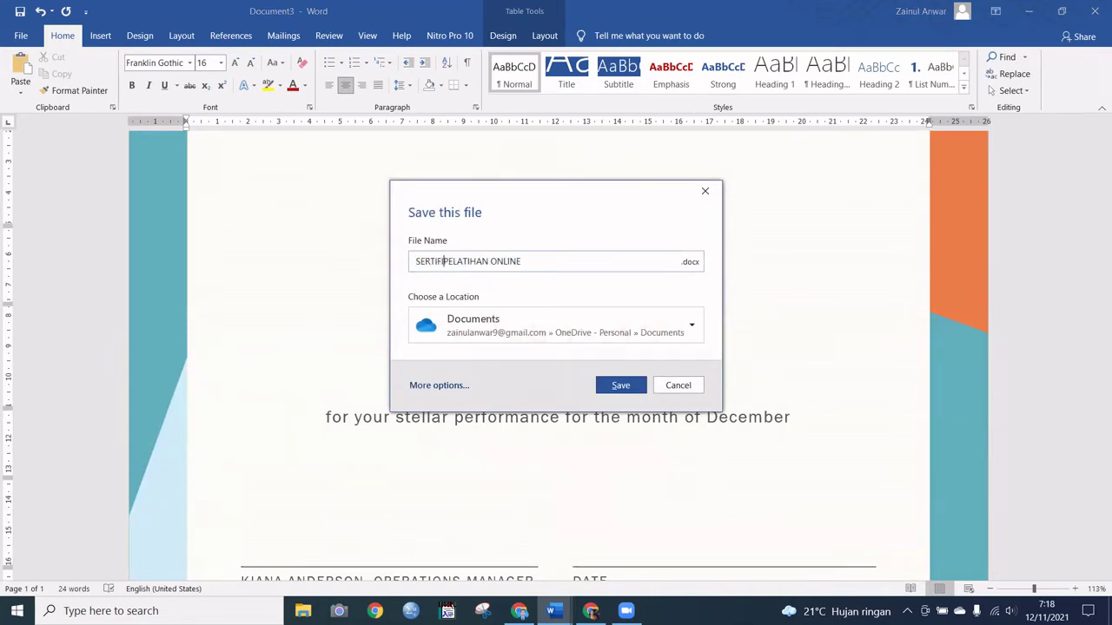
type("IKAT")
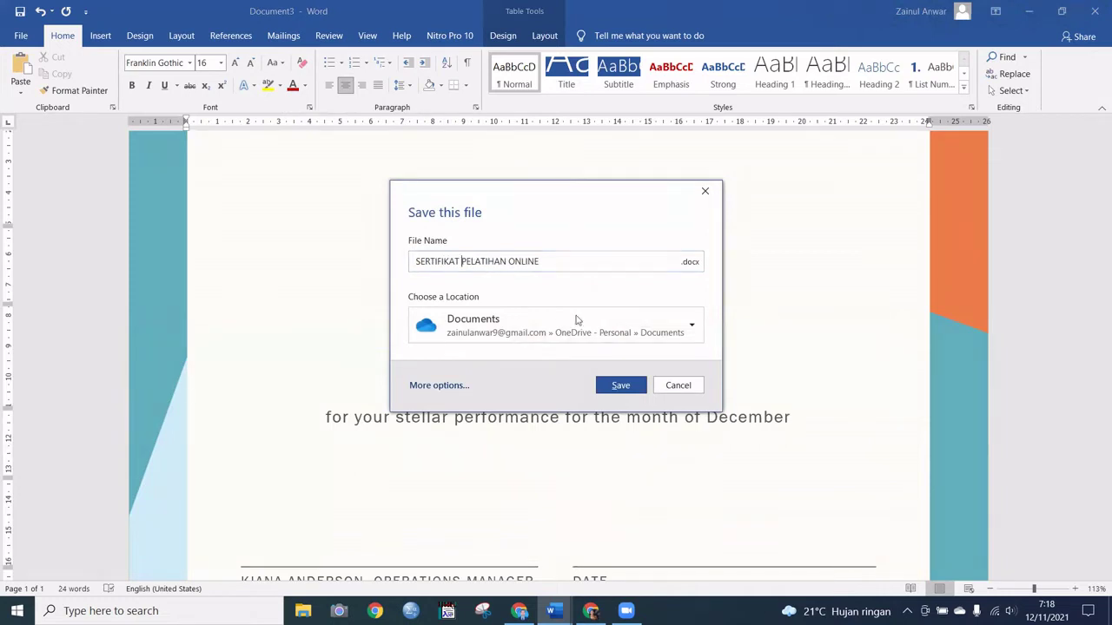
left_click(693, 326)
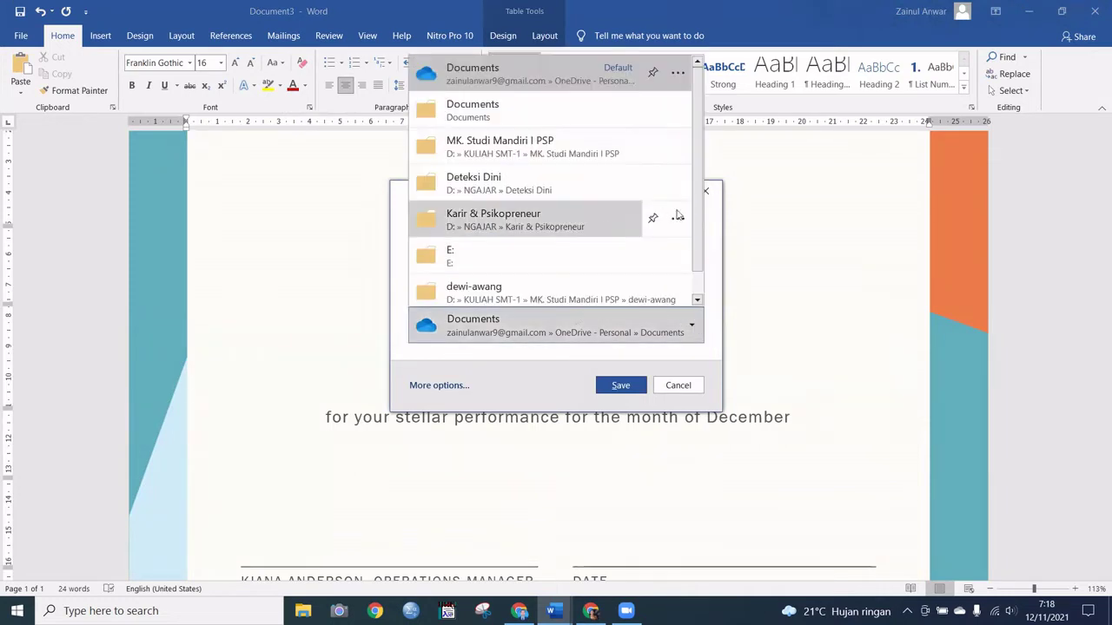
left_click(597, 120)
left_click(621, 386)
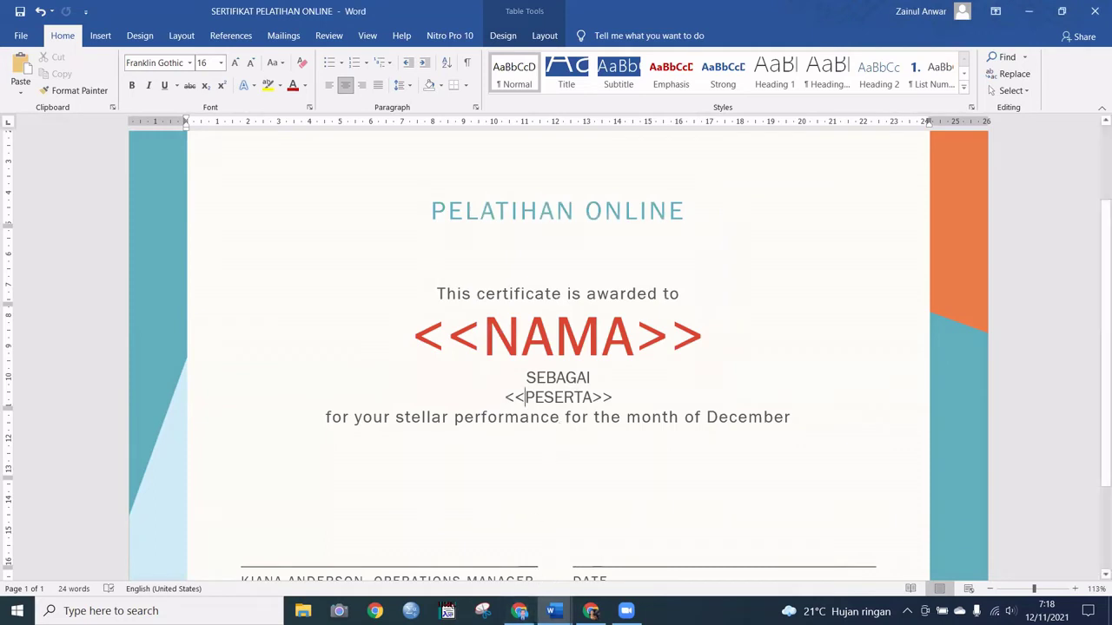
Step: In Chrome's Google Drive, create a blank Google Docs document from the My Drive menu
left_click(519, 611)
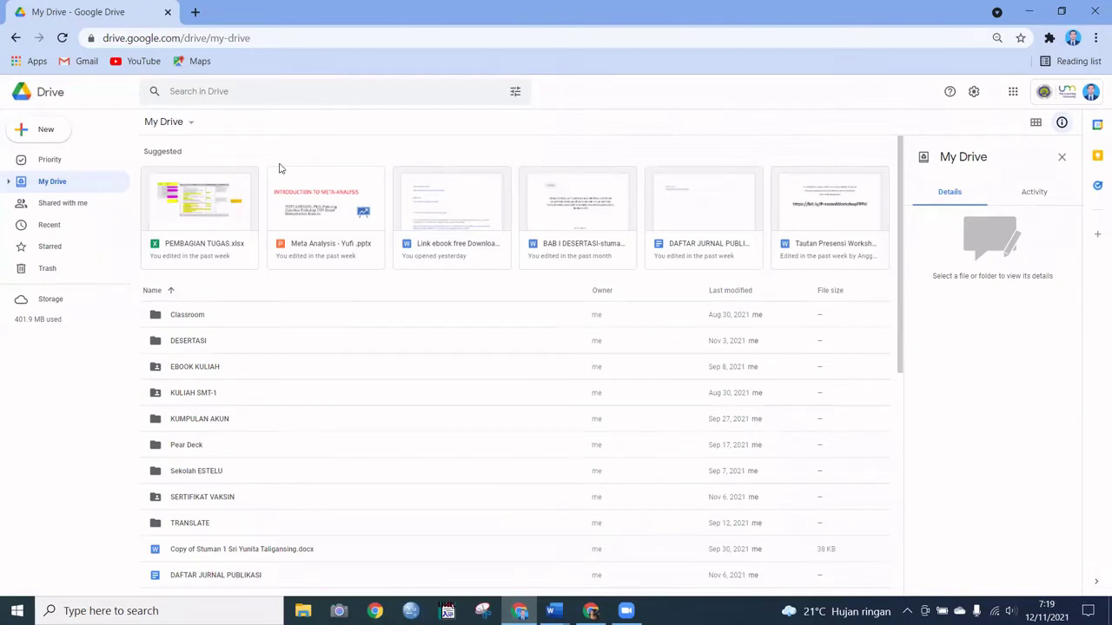
left_click(42, 132)
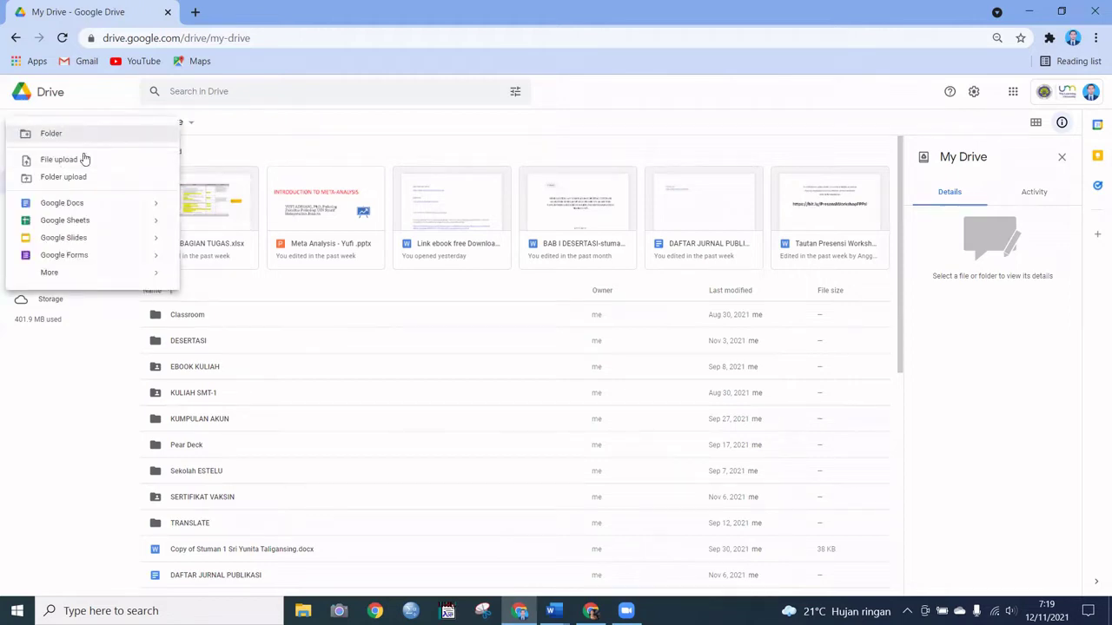
left_click(99, 101)
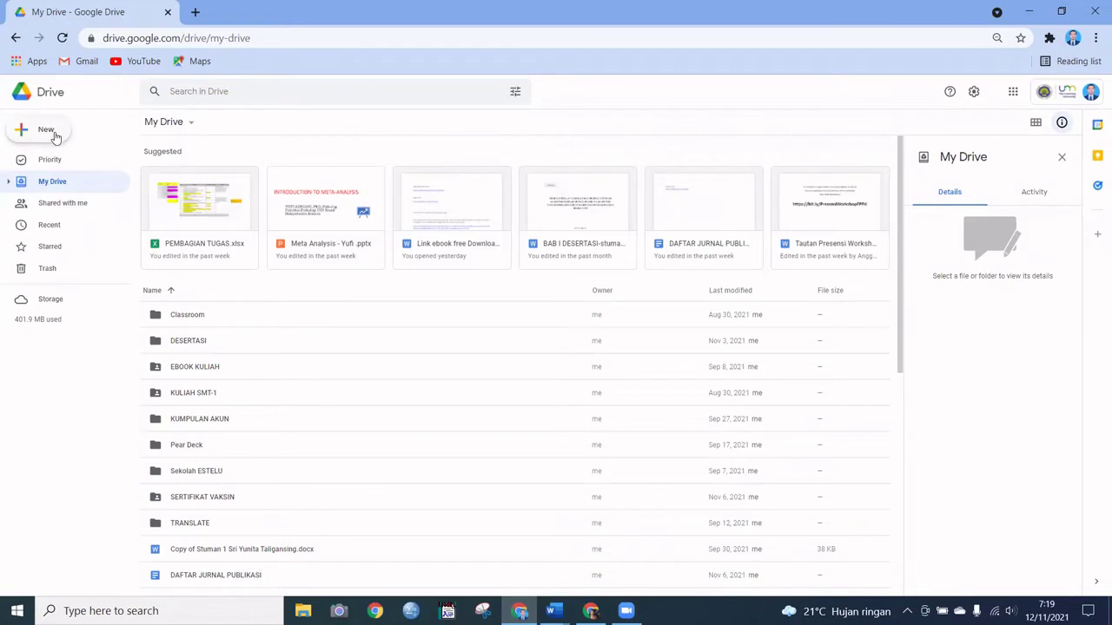
left_click(192, 126)
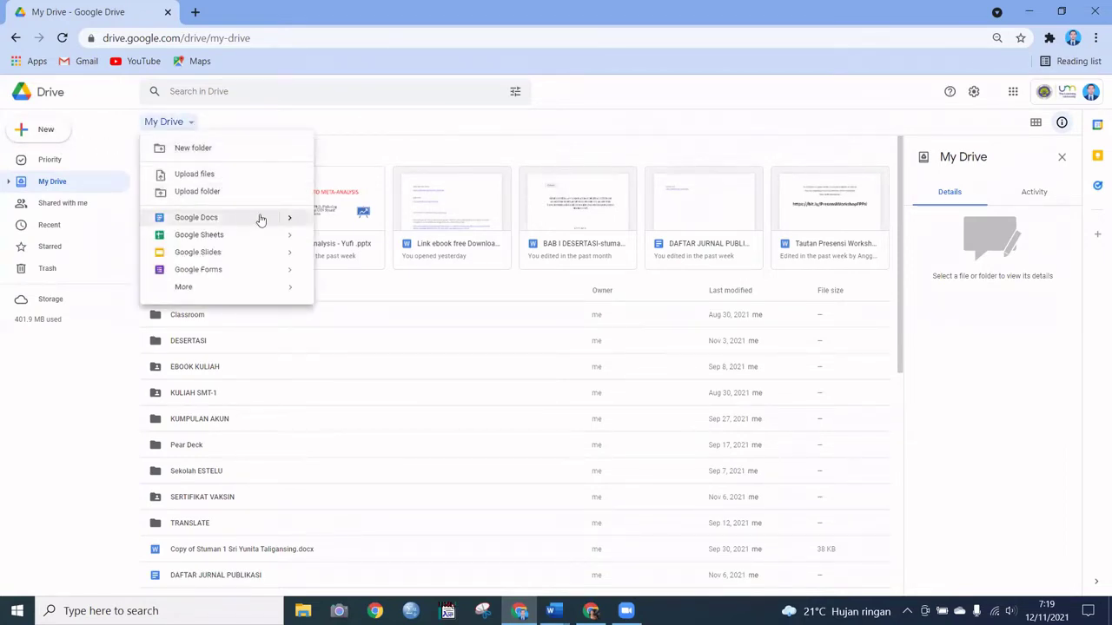
mouse_move(290, 218)
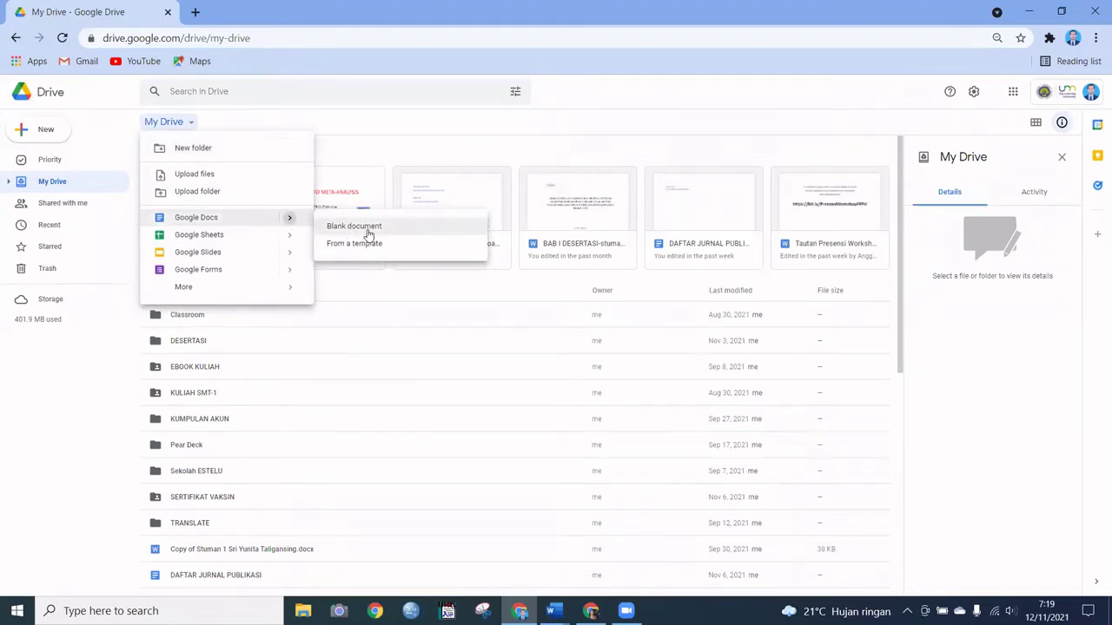
left_click(367, 229)
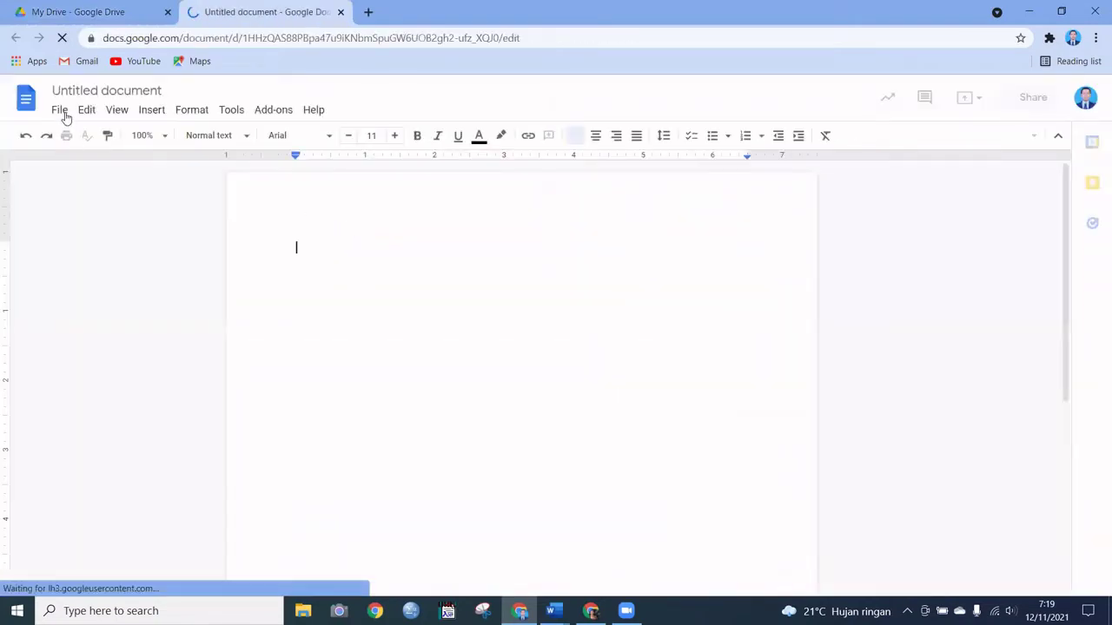
Step: Upload SERTIFIKAT PELATIHAN ONLINE from the Documents folder and open it in Google Docs
left_click(61, 111)
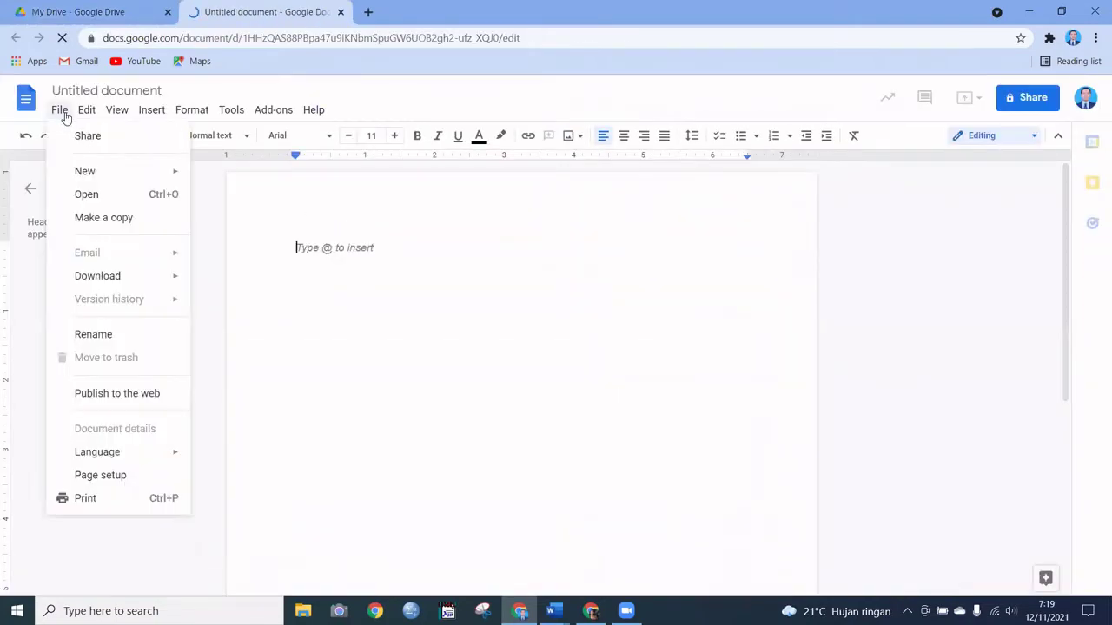
left_click(116, 194)
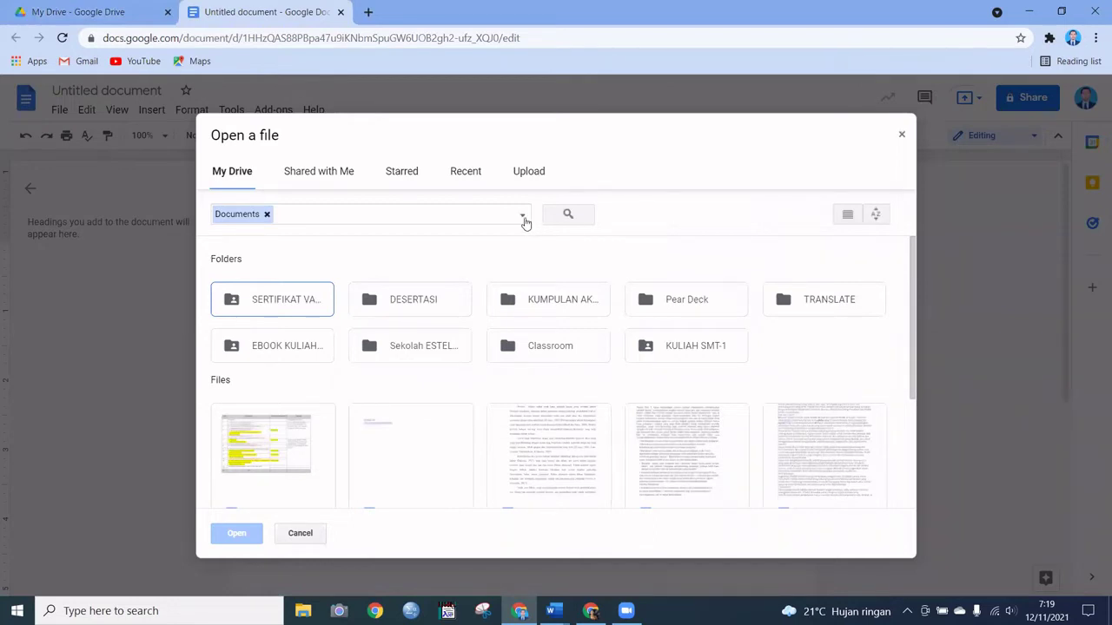
left_click(347, 180)
left_click(243, 174)
left_click(523, 217)
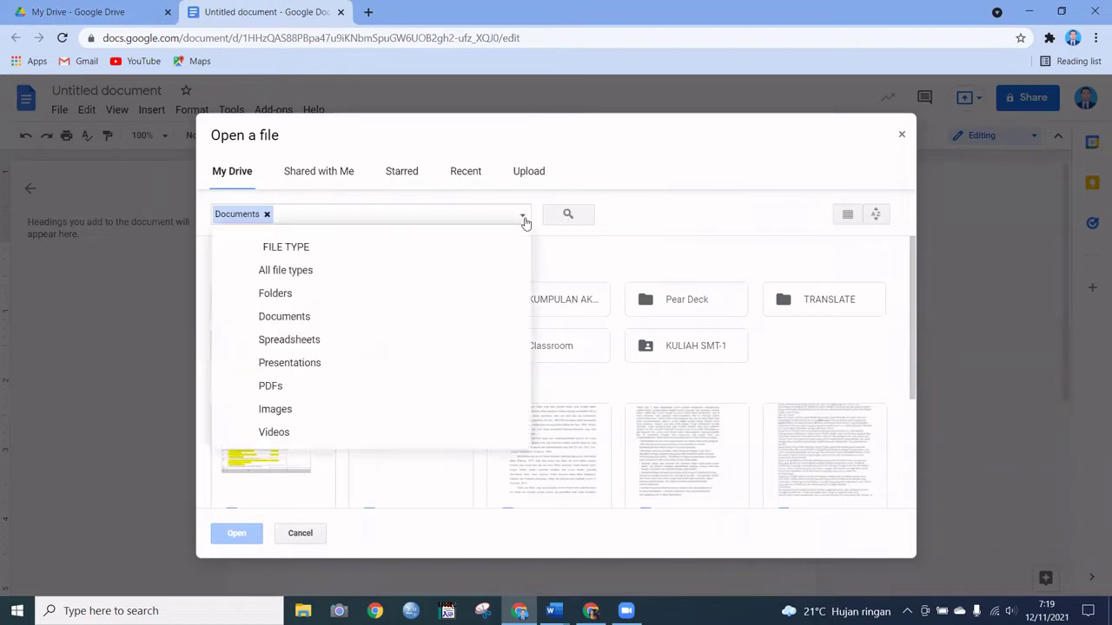
left_click(538, 133)
left_click(530, 173)
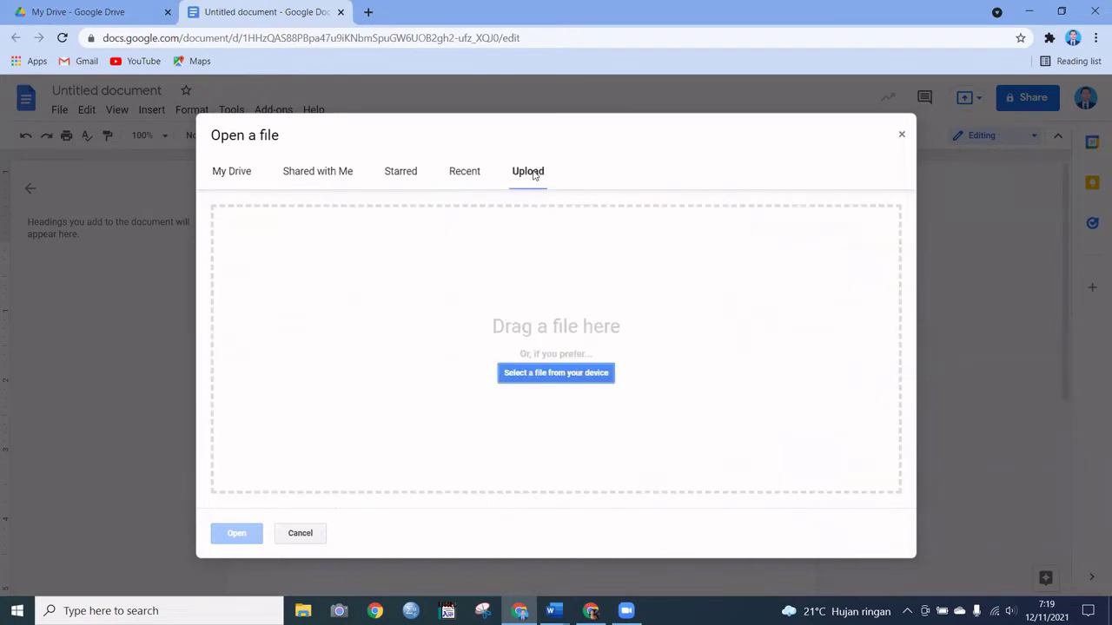
left_click(557, 375)
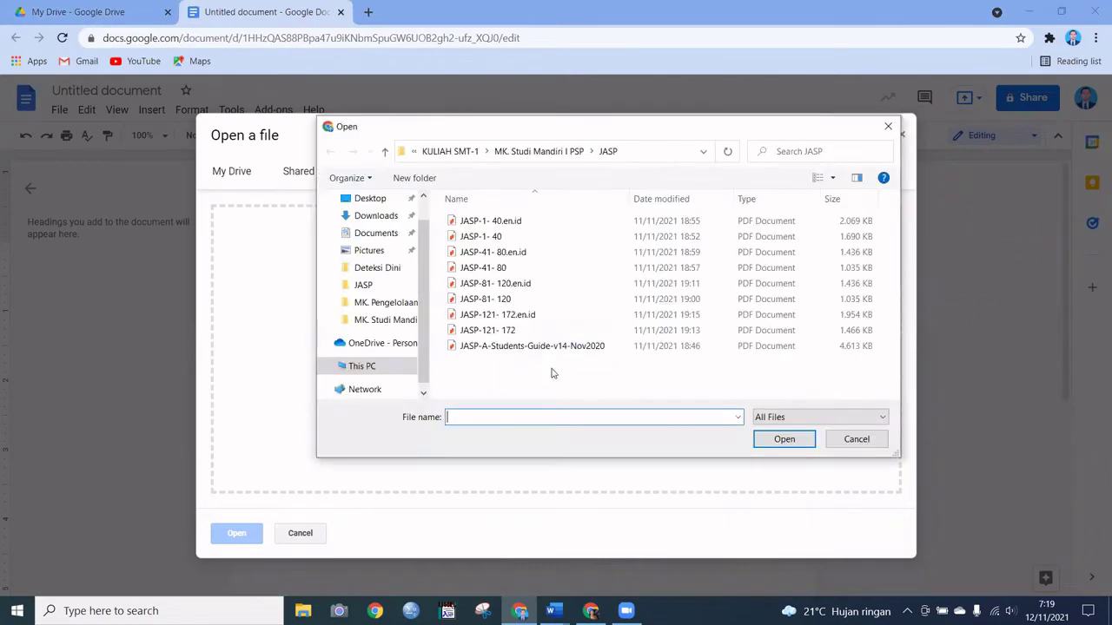
left_click(373, 232)
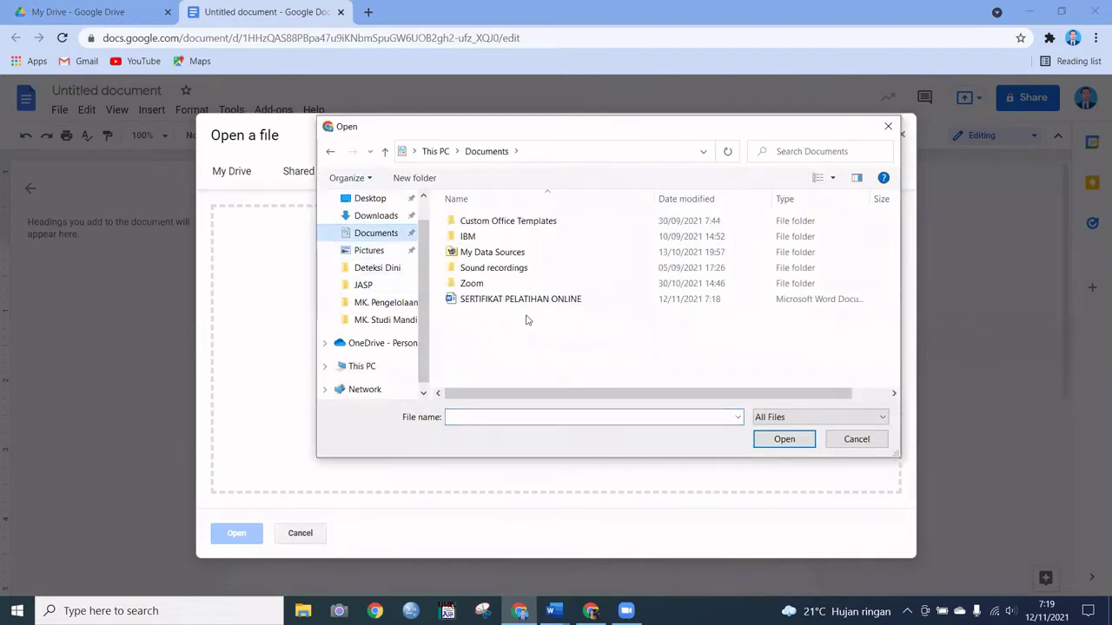
left_click(524, 304)
left_click(784, 442)
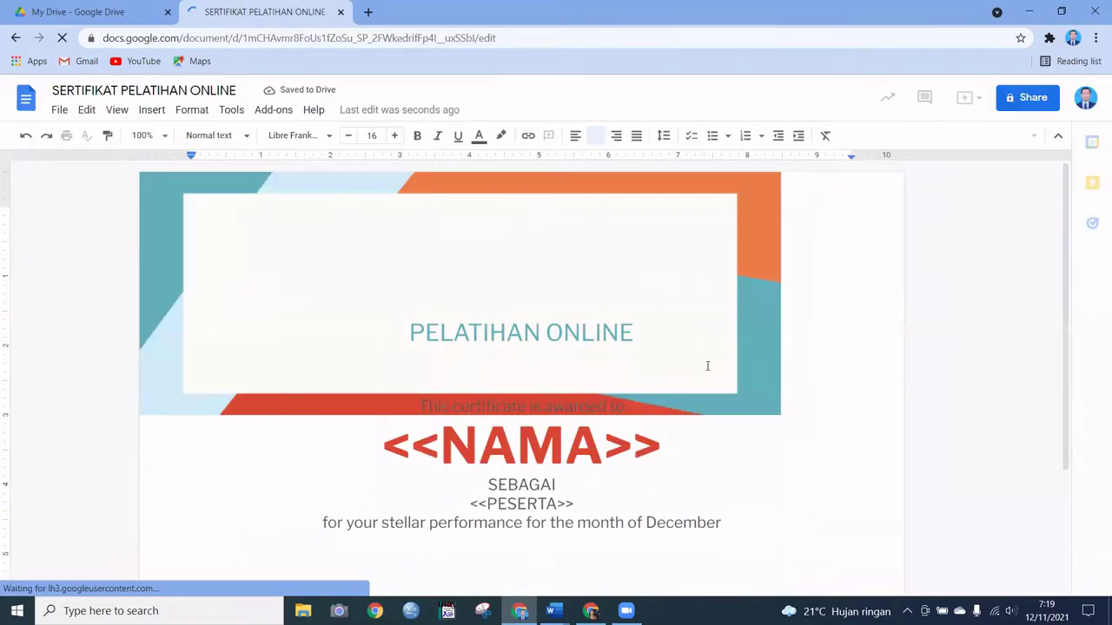
Step: Select the whole <<NAMA>> placeholder heading on the certificate
scroll(789, 359, "down", 2)
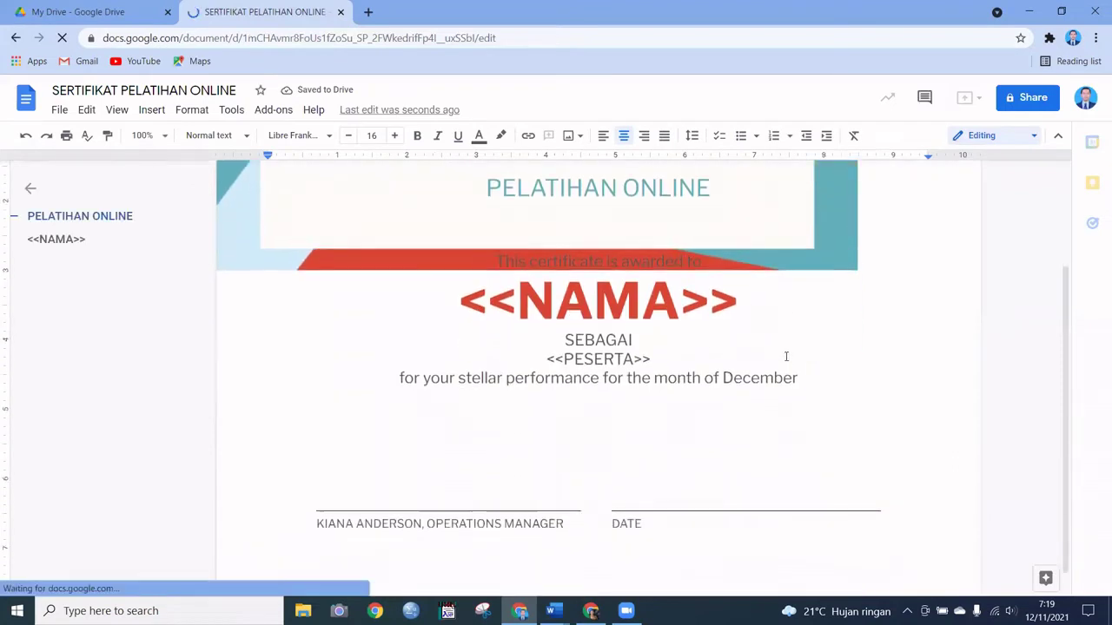
scroll(786, 357, "up", 2)
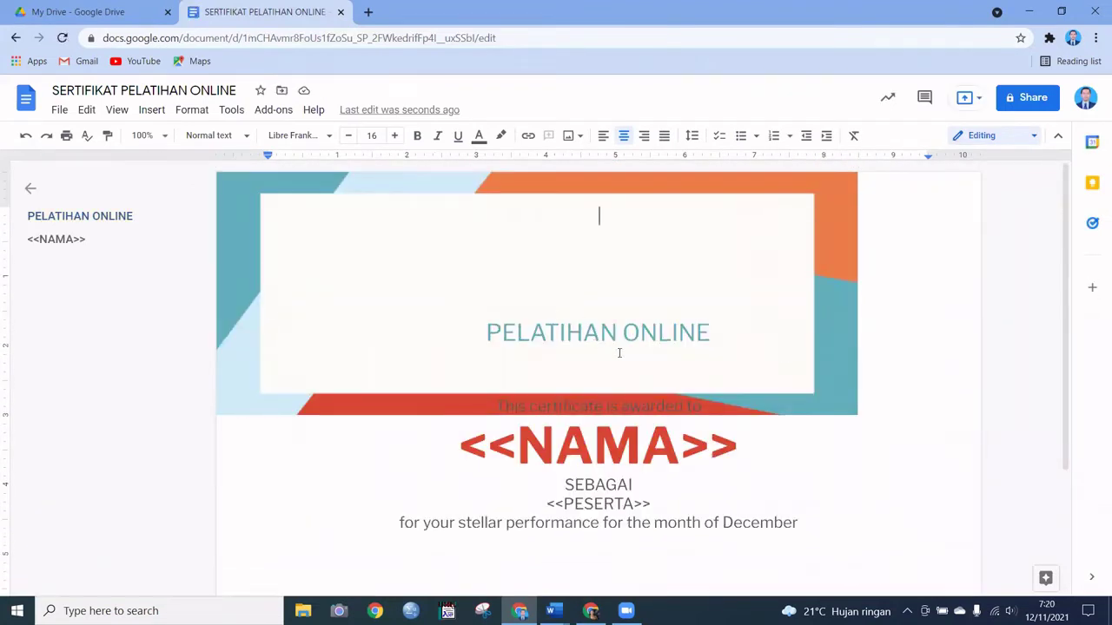
scroll(754, 256, "down", 2)
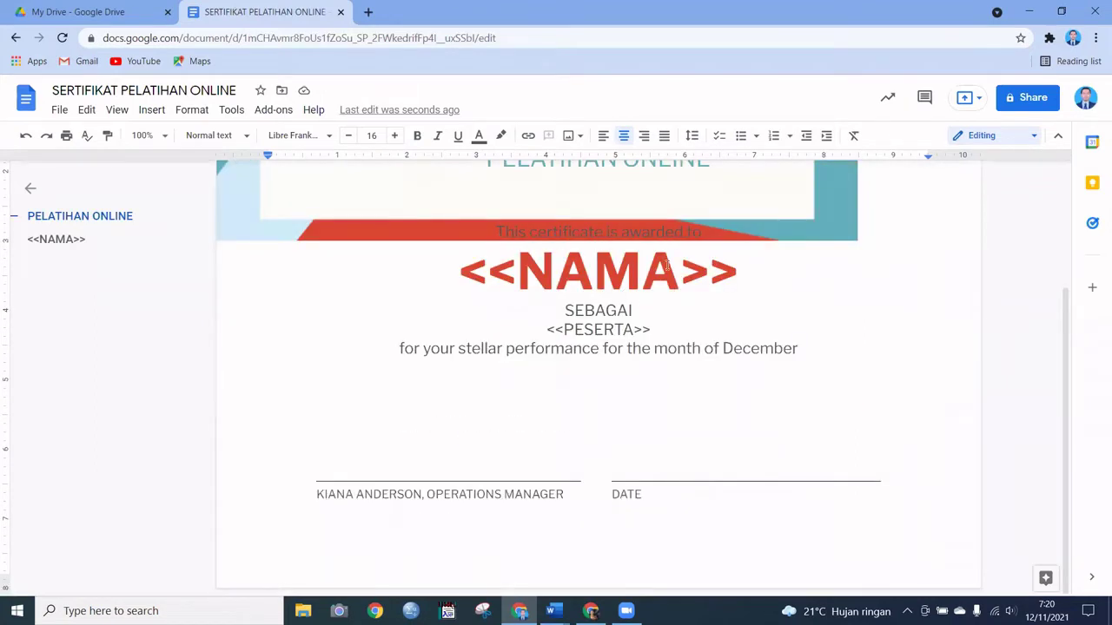
left_click(639, 283)
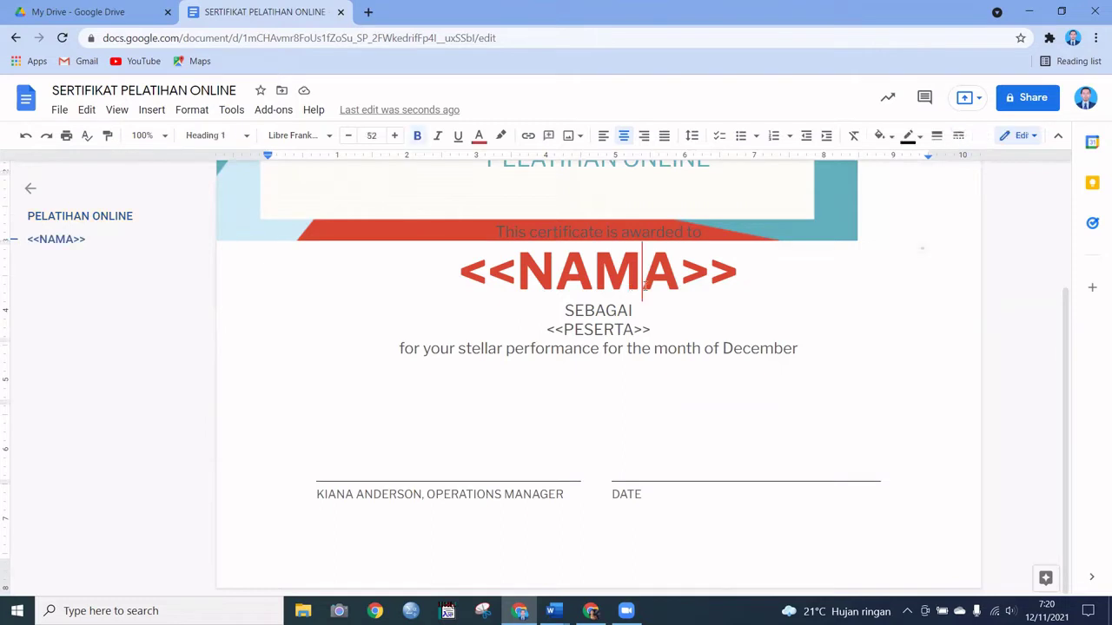
left_click(461, 252)
left_click(519, 229)
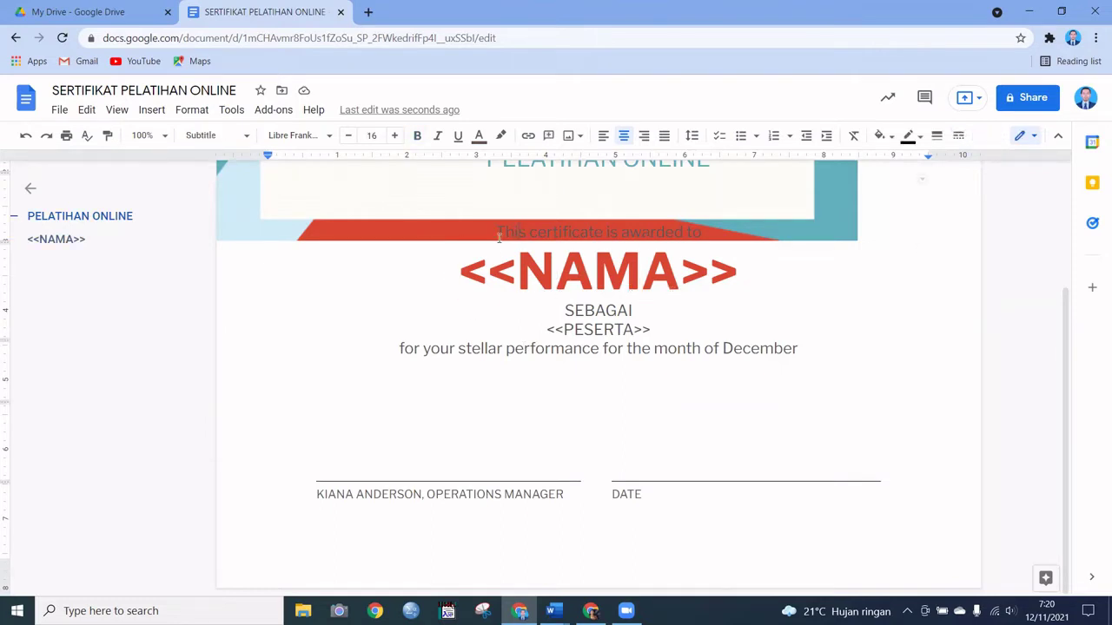
left_click_drag(461, 272, 738, 272)
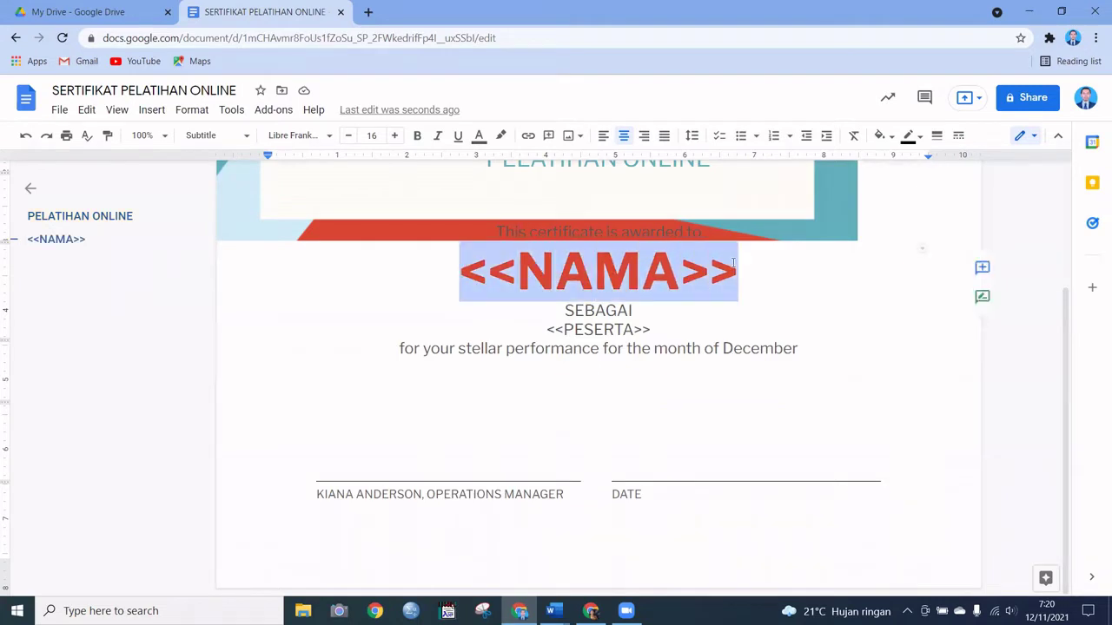
Step: Decrease the <<NAMA>> heading's font size repeatedly until it reaches 25
left_click(348, 137)
left_click(348, 138)
left_click(349, 137)
left_click(348, 137)
left_click(349, 137)
left_click(348, 137)
left_click(349, 138)
left_click(348, 137)
left_click(349, 137)
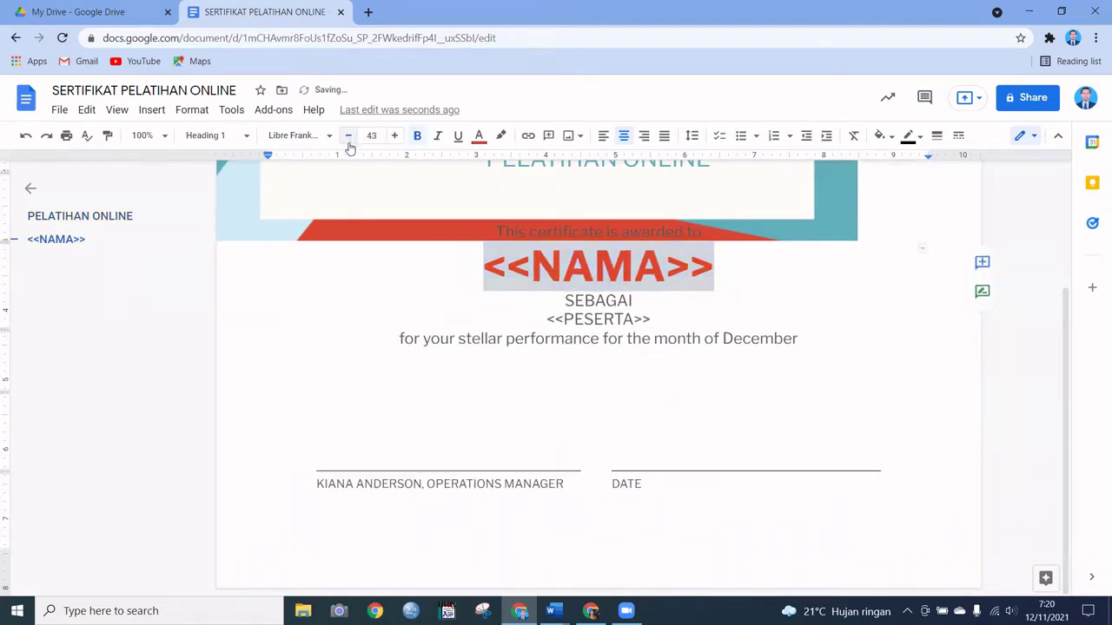
left_click(348, 137)
left_click(348, 138)
left_click(348, 137)
left_click(349, 137)
left_click(348, 137)
left_click(348, 137)
left_click(348, 141)
left_click(348, 141)
left_click(349, 141)
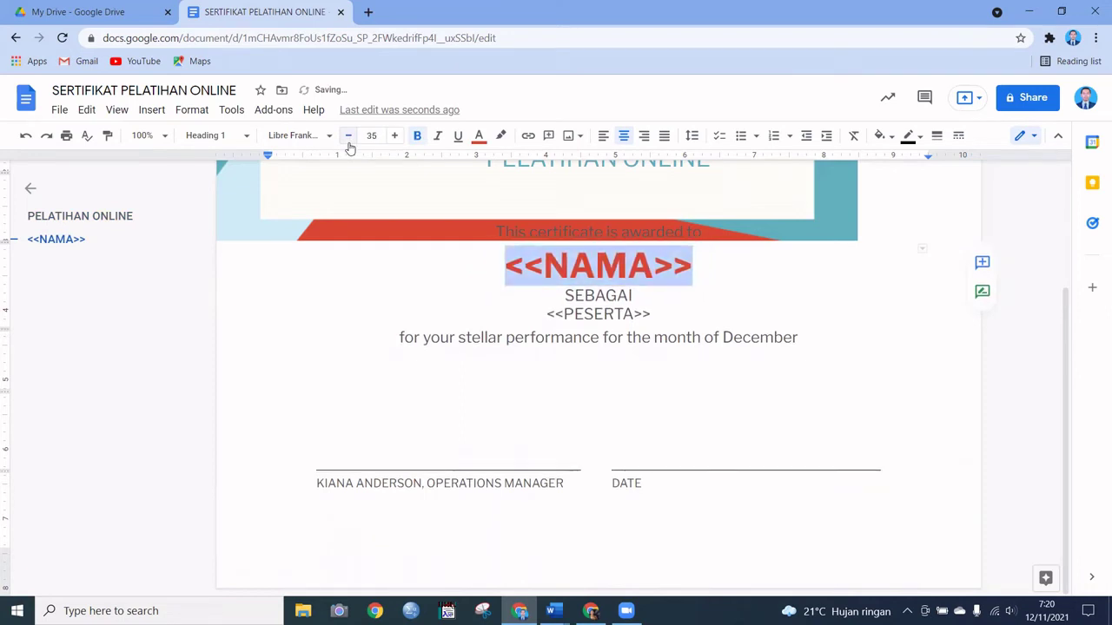
left_click(348, 142)
left_click(348, 141)
left_click(348, 141)
left_click(349, 142)
left_click(348, 139)
left_click(348, 138)
left_click(348, 139)
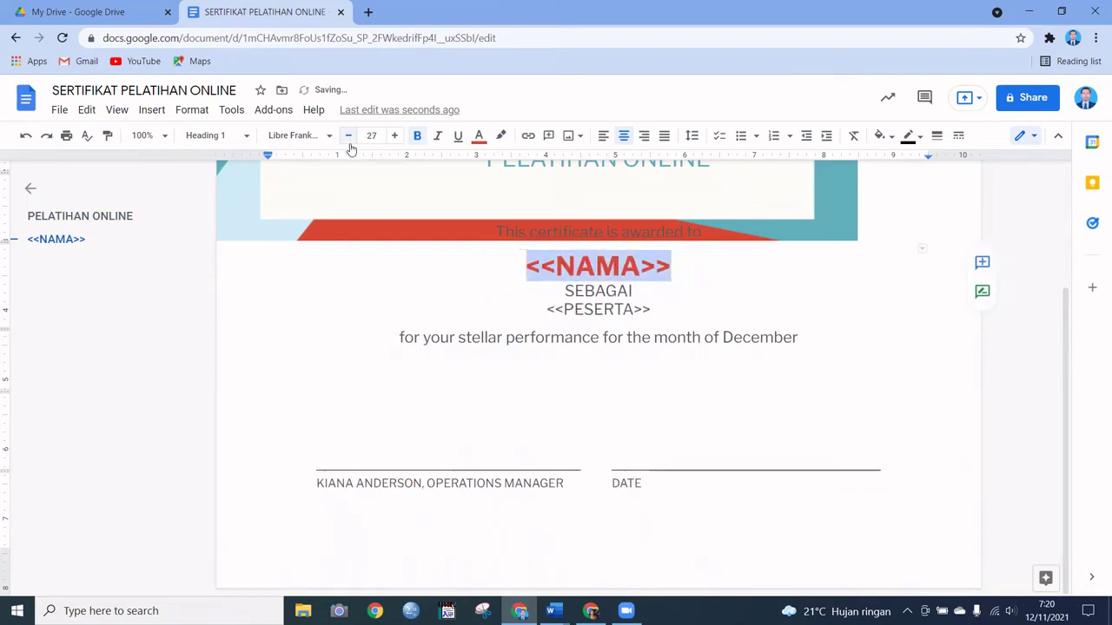
left_click(350, 146)
left_click(350, 146)
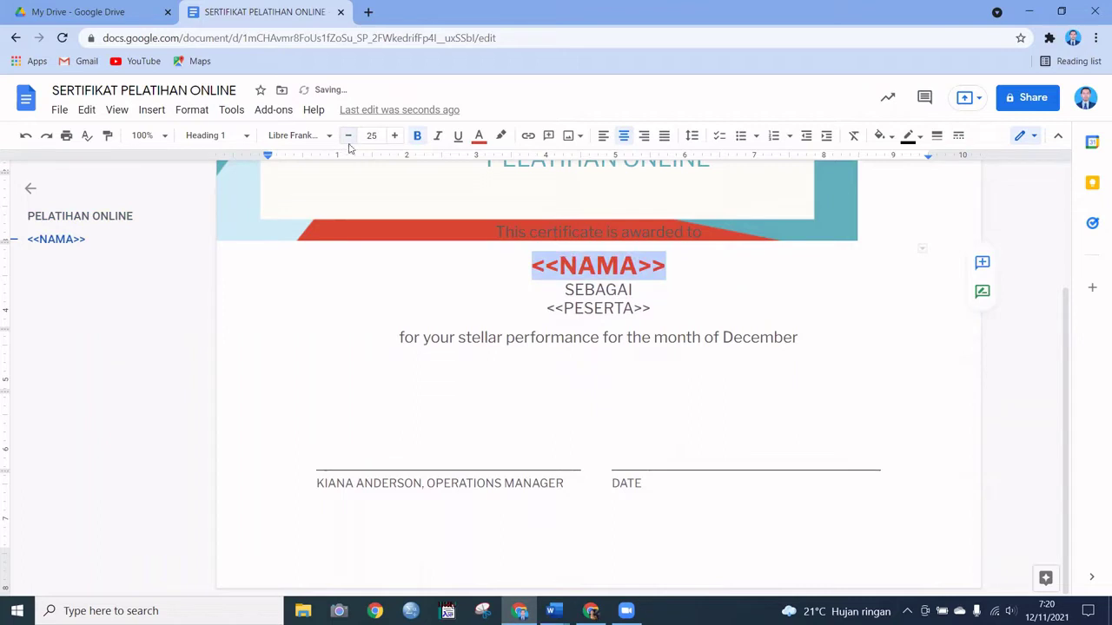
scroll(633, 348, "up", 4)
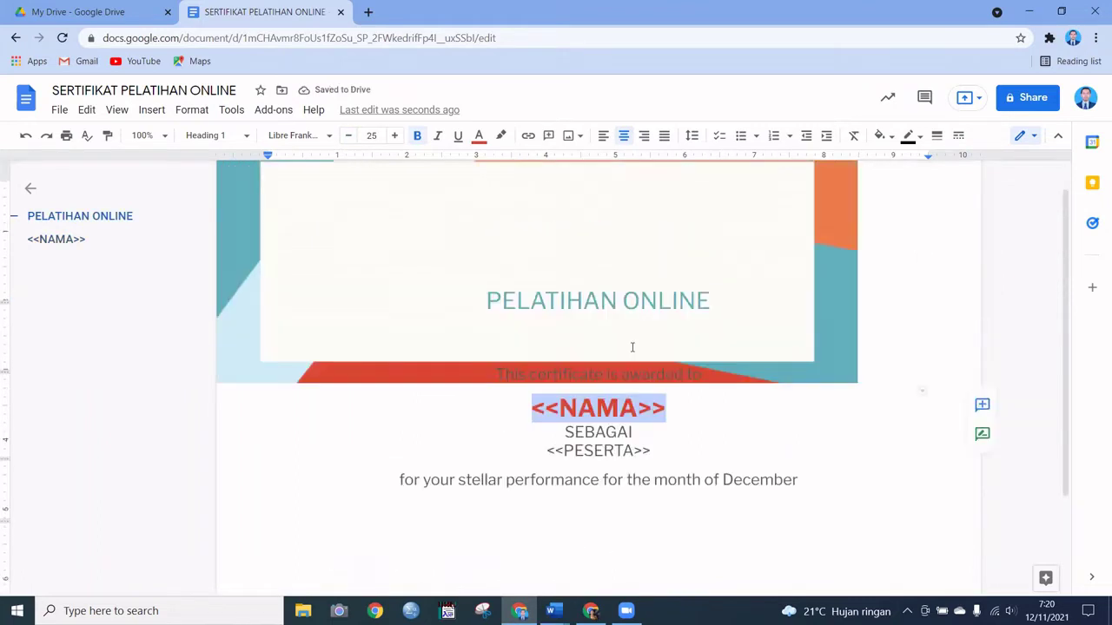
scroll(651, 314, "down", 4)
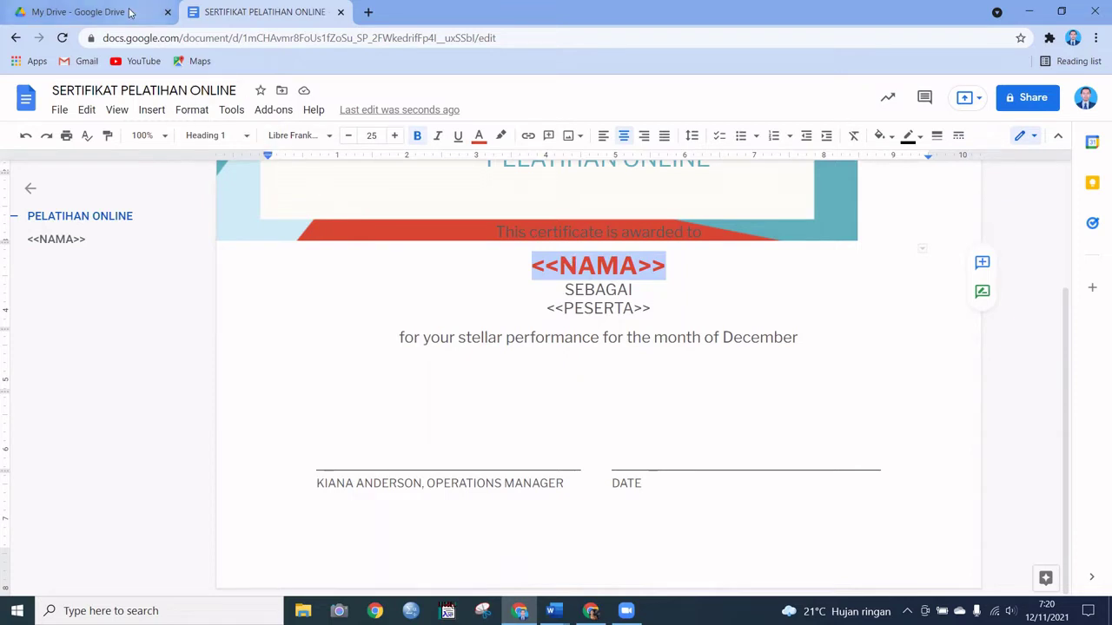
Step: Back in the Drive file list, create a blank Google Form from the My Drive menu
left_click(130, 12)
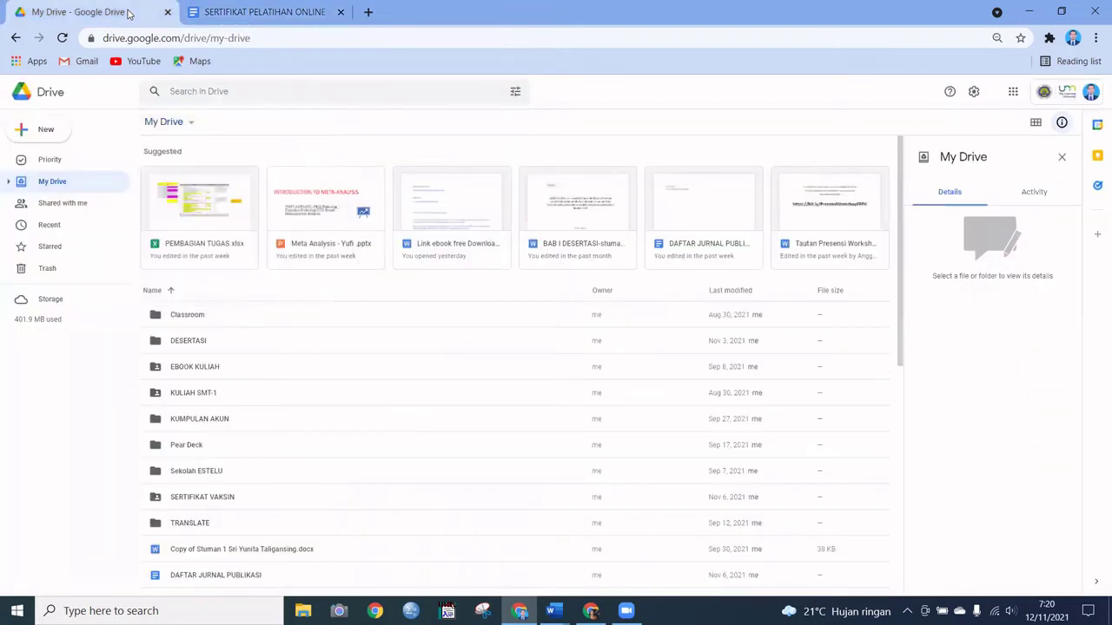
left_click(191, 126)
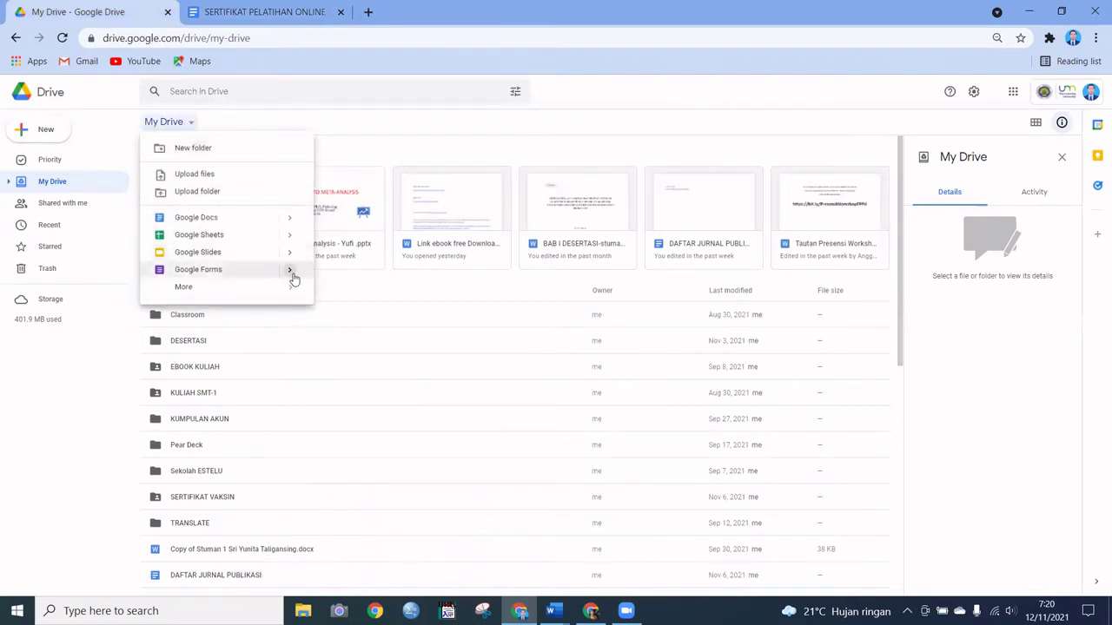
mouse_move(293, 277)
left_click(347, 283)
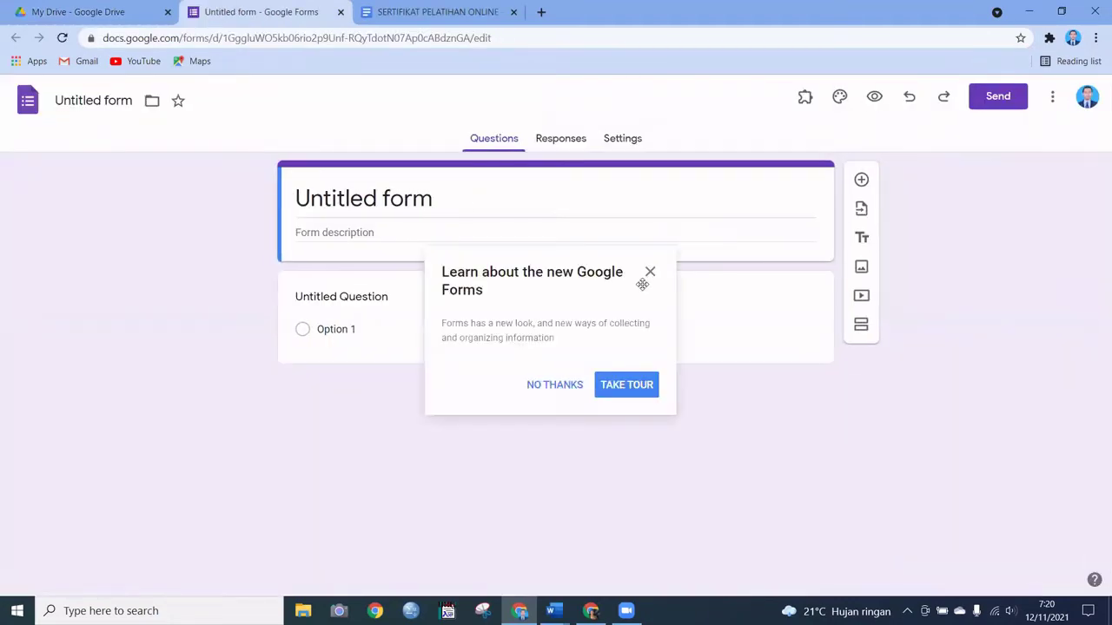
Step: Title the form 'DAFTAR HADIR & SERTIFIKAT' and give the file the same name
left_click(562, 388)
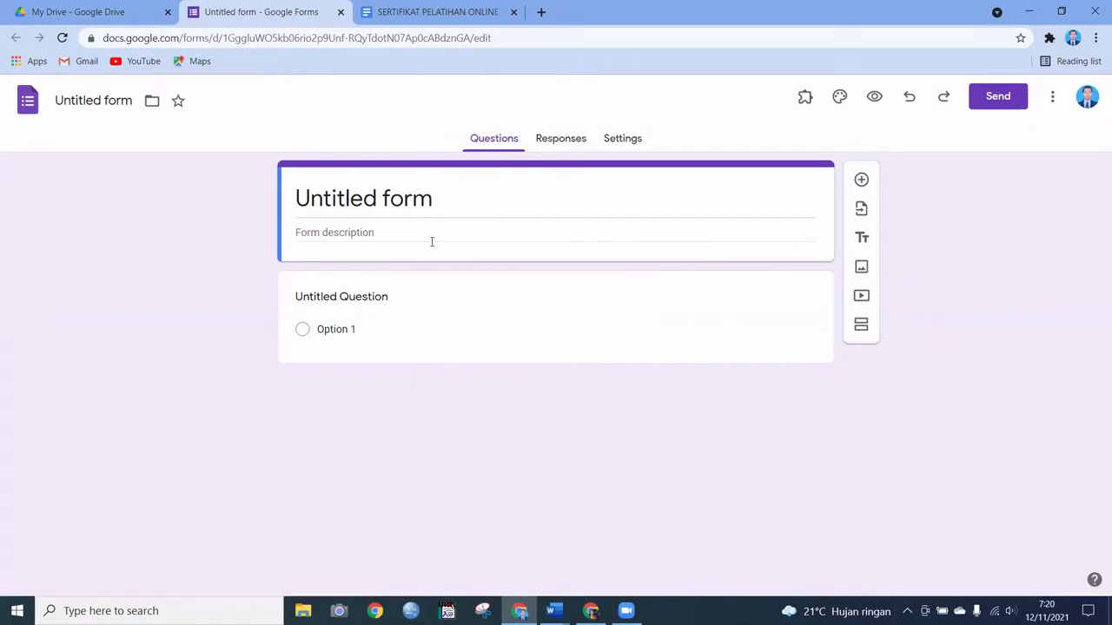
left_click(426, 208)
left_click_drag(439, 199, 280, 203)
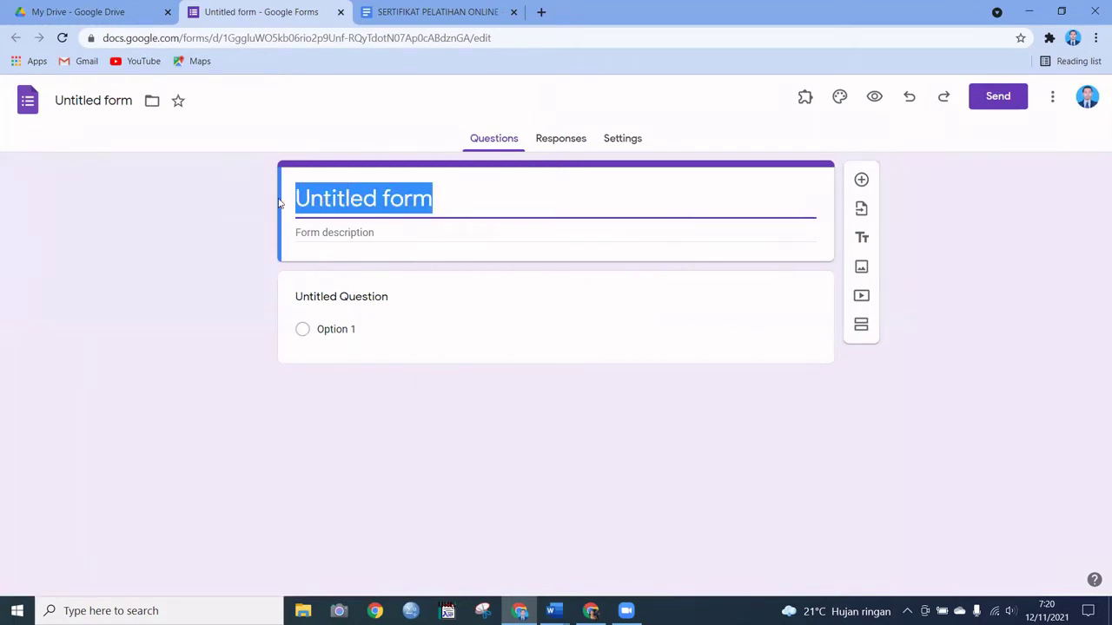
type("DAFTAR")
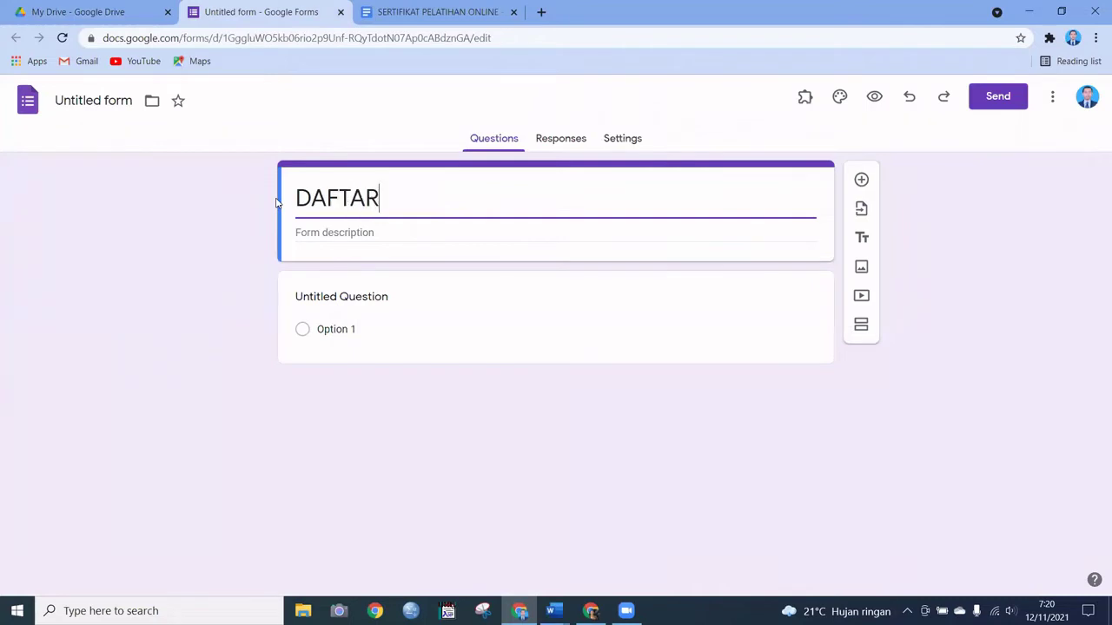
type(" HADIR ")
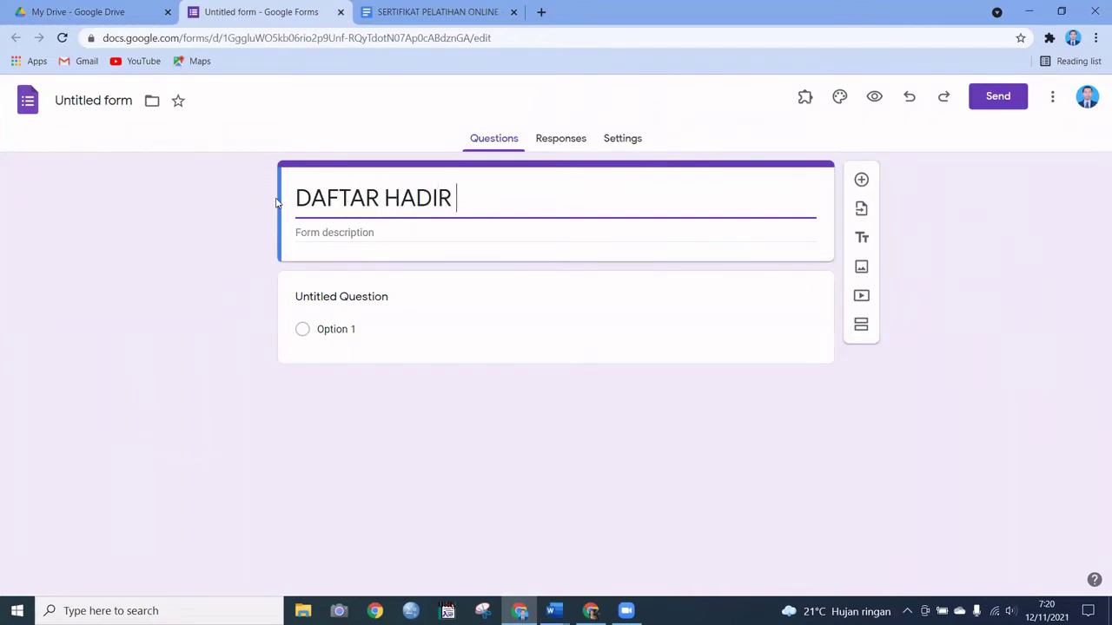
type("& SERTIFIKAT")
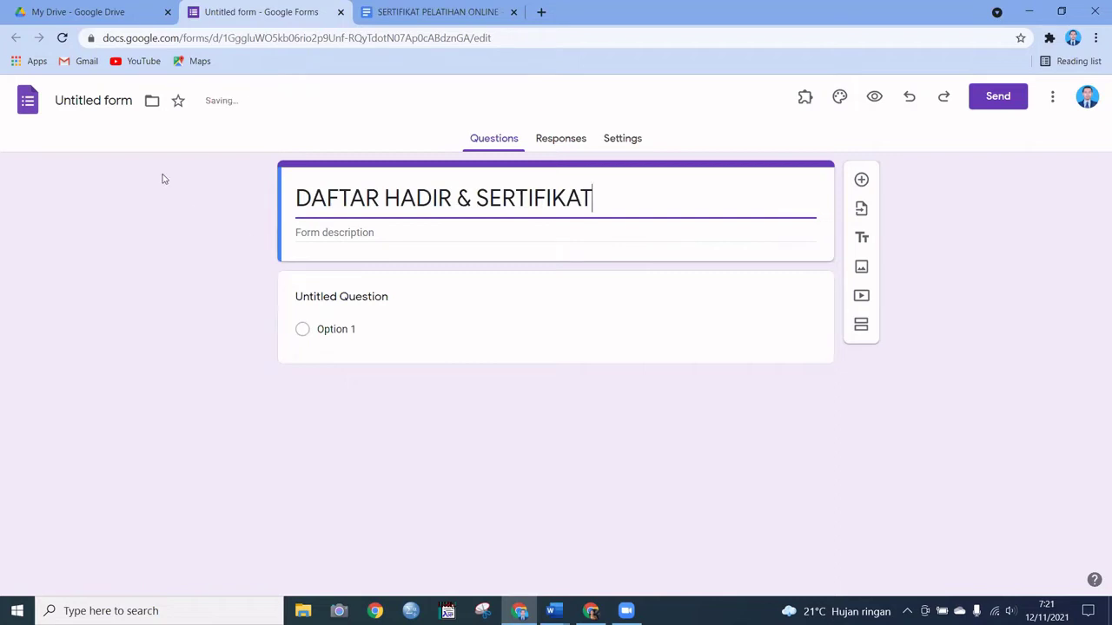
key("Home")
key("Right")
key("Right")
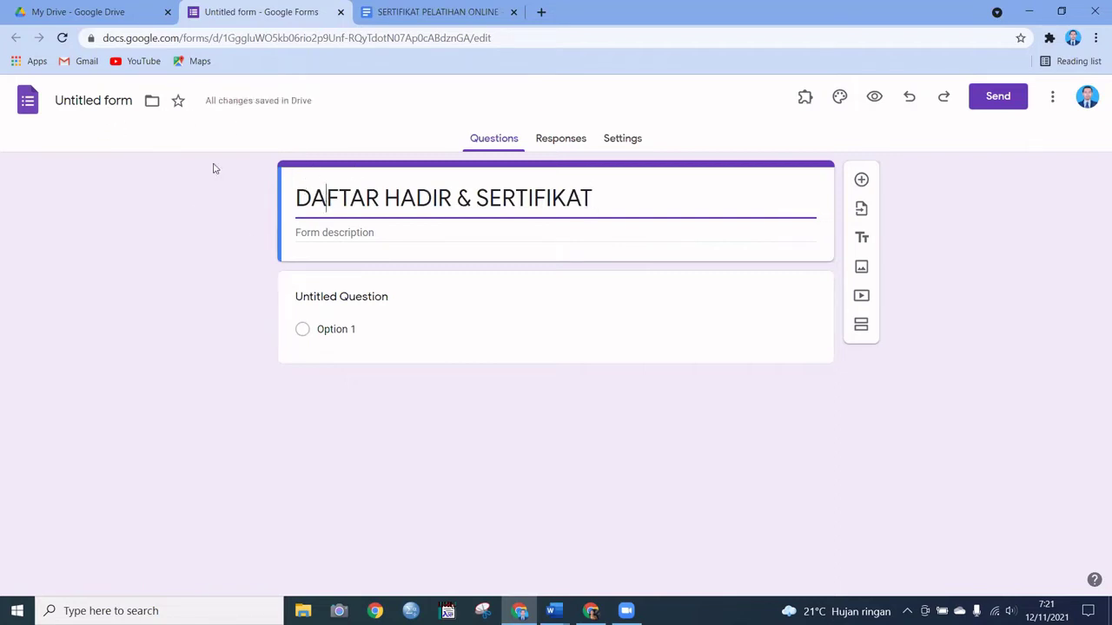
left_click(114, 101)
left_click(488, 200)
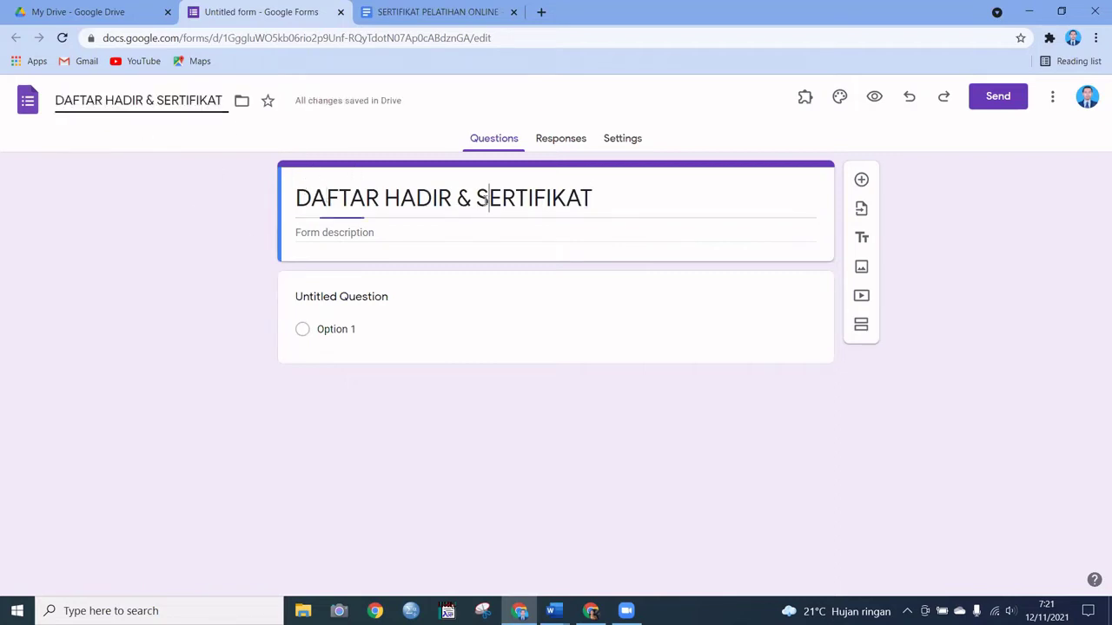
left_click(386, 300)
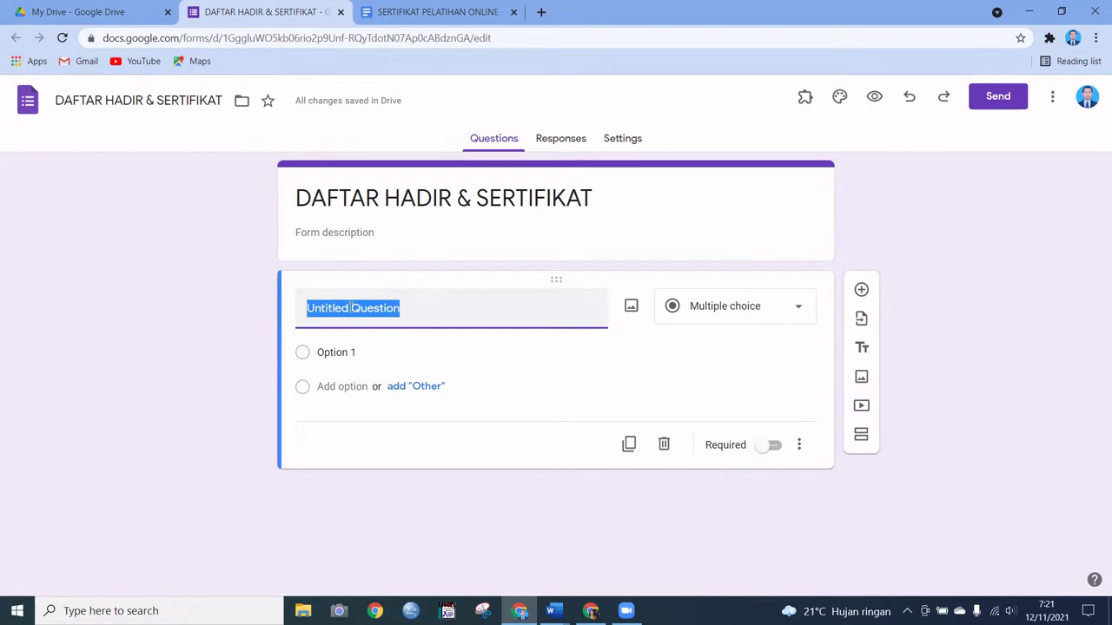
Step: Add required short-answer questions NAMA and PESERTA, then return to the certificate document
type("NAMA")
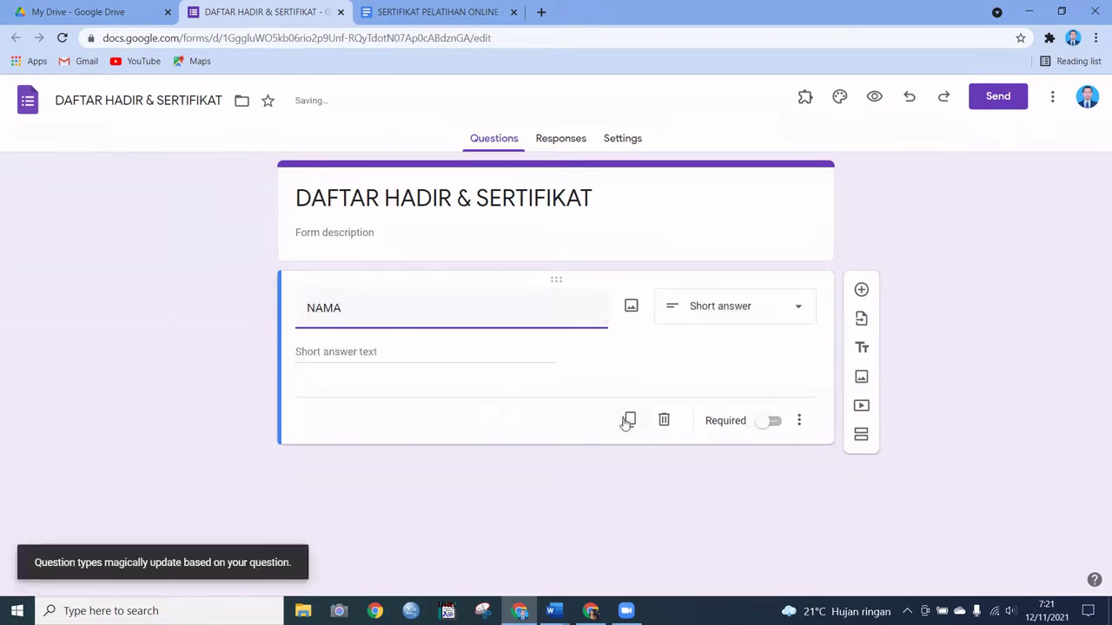
left_click(768, 422)
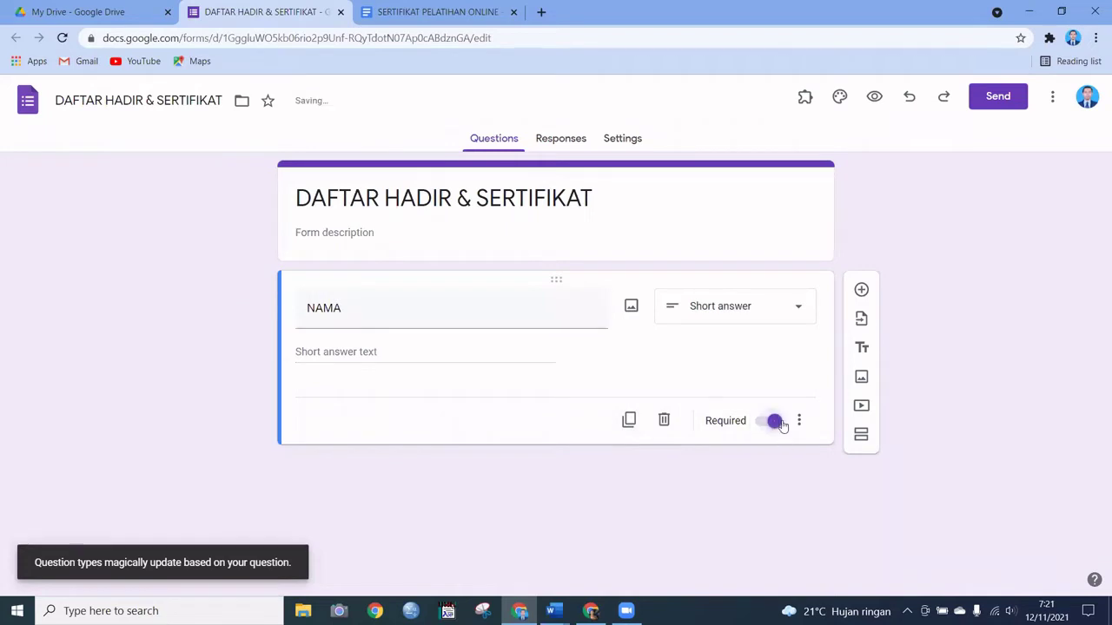
left_click(629, 424)
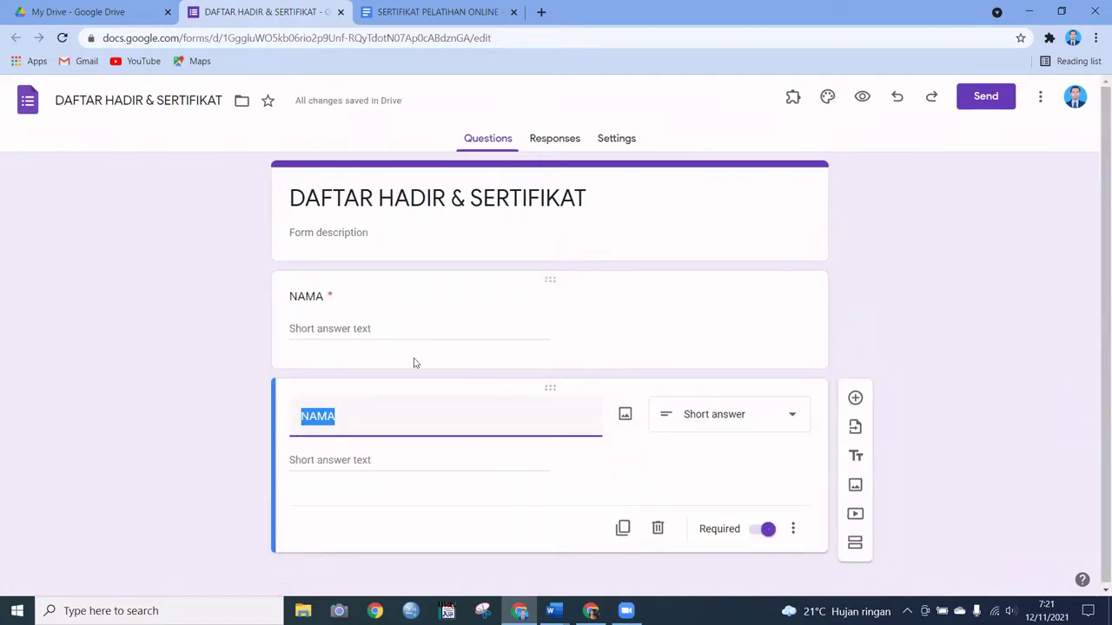
type("PESERTA")
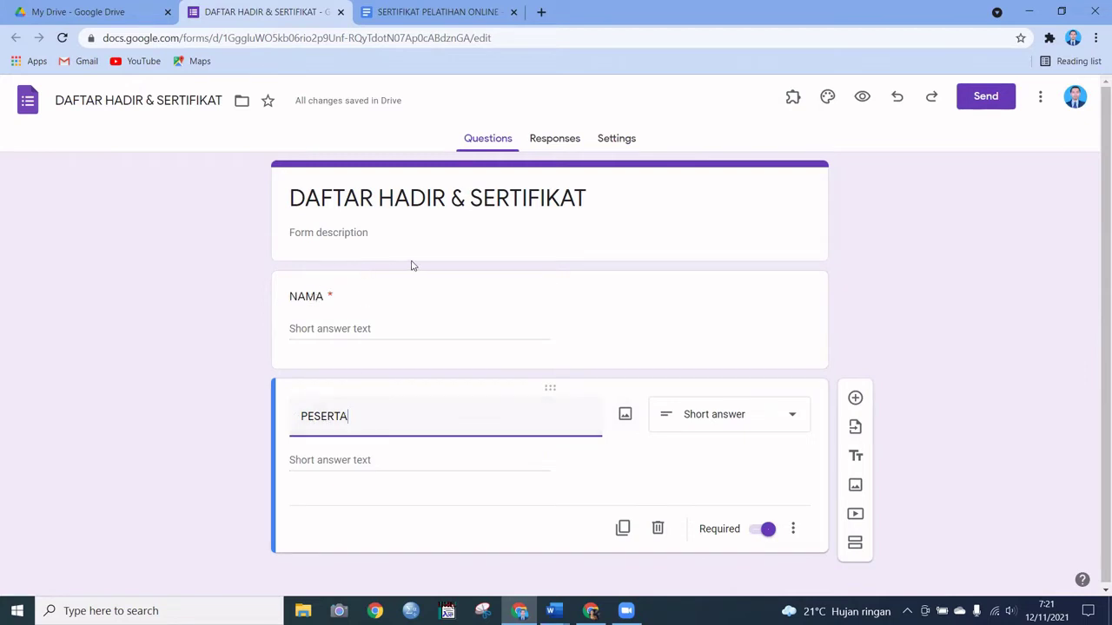
left_click(430, 12)
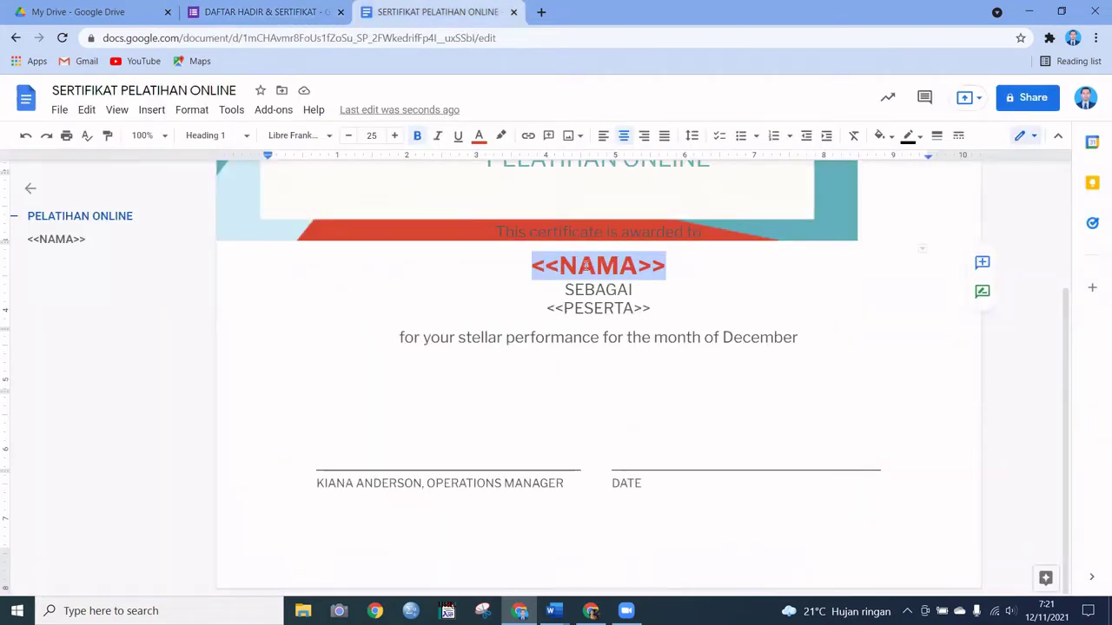
Step: Switch to the DAFTAR HADIR & SERTIFIKAT form's browser tab
left_click(261, 12)
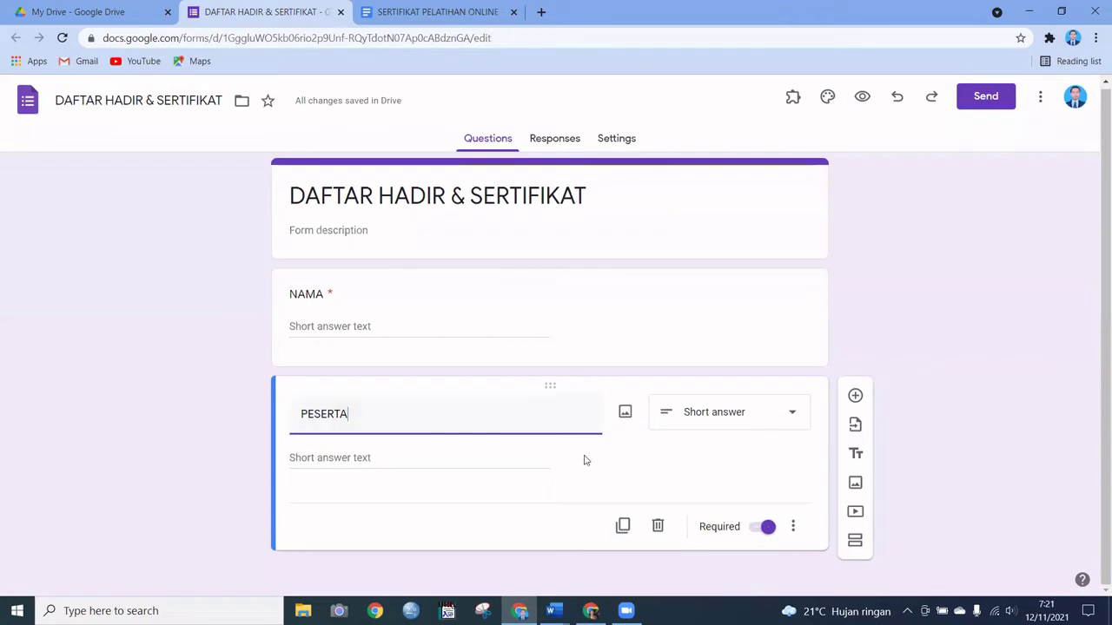
Step: Write the description 'CARA PENGISIAN', '1. NAMA WAJIB BETUL', '2. EMAIL WAJIB BETUL' on separate lines
left_click(317, 231)
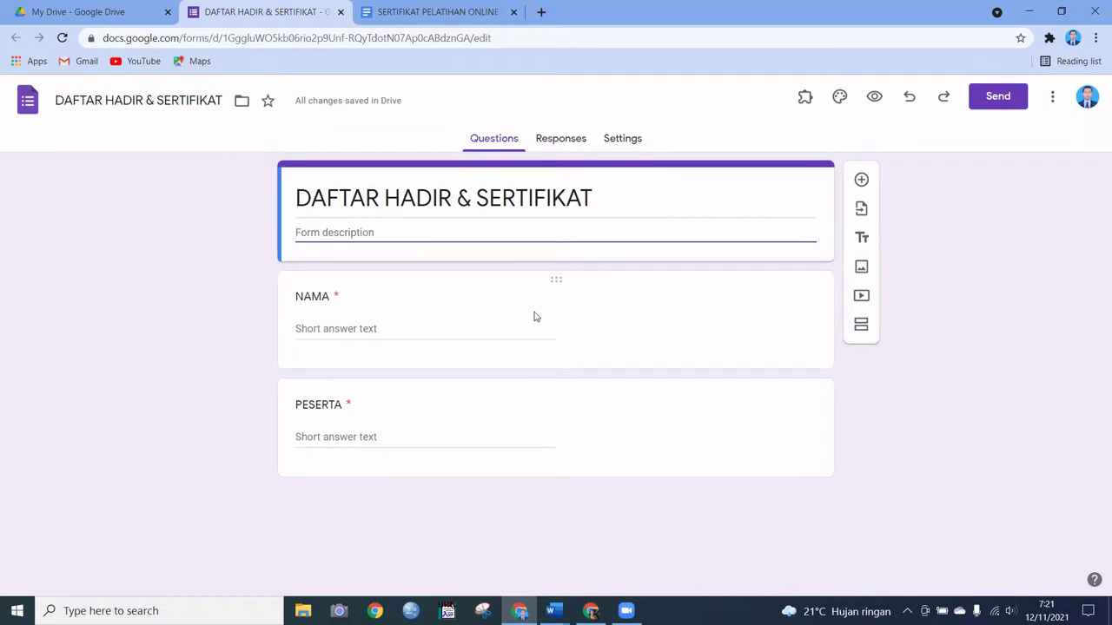
type("CARA PENGISIA")
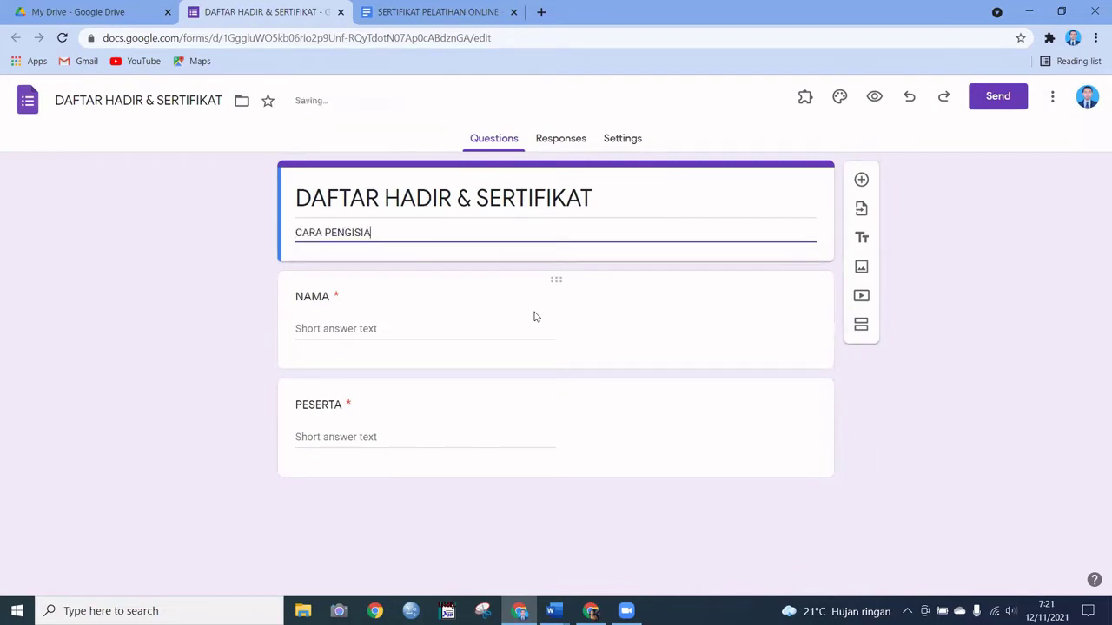
type("N")
key("Return")
type("1. ")
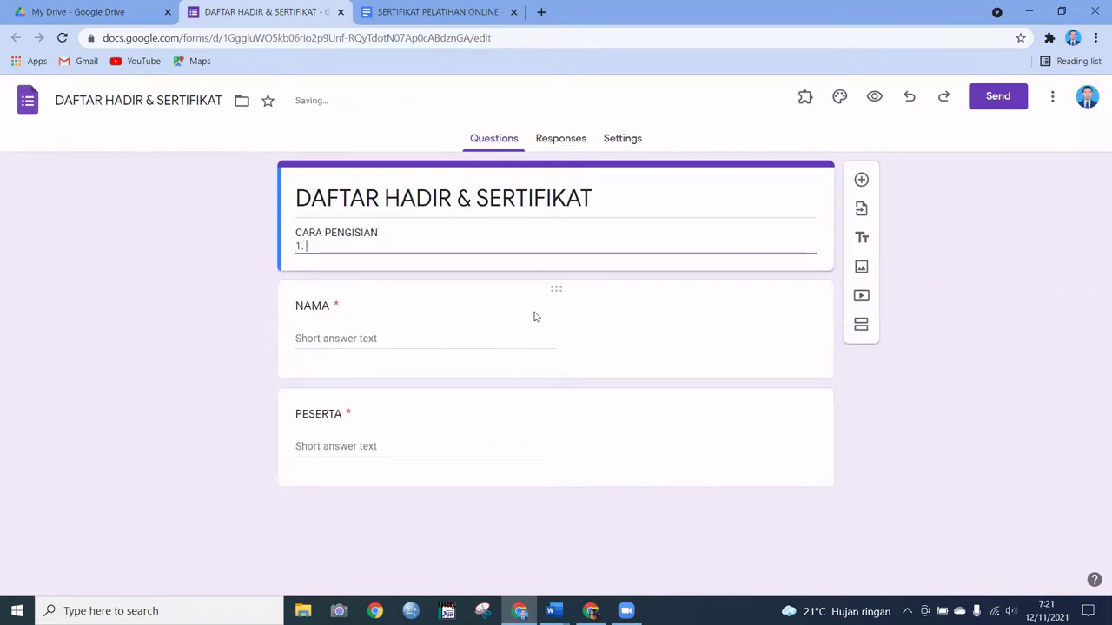
type("NAMA W")
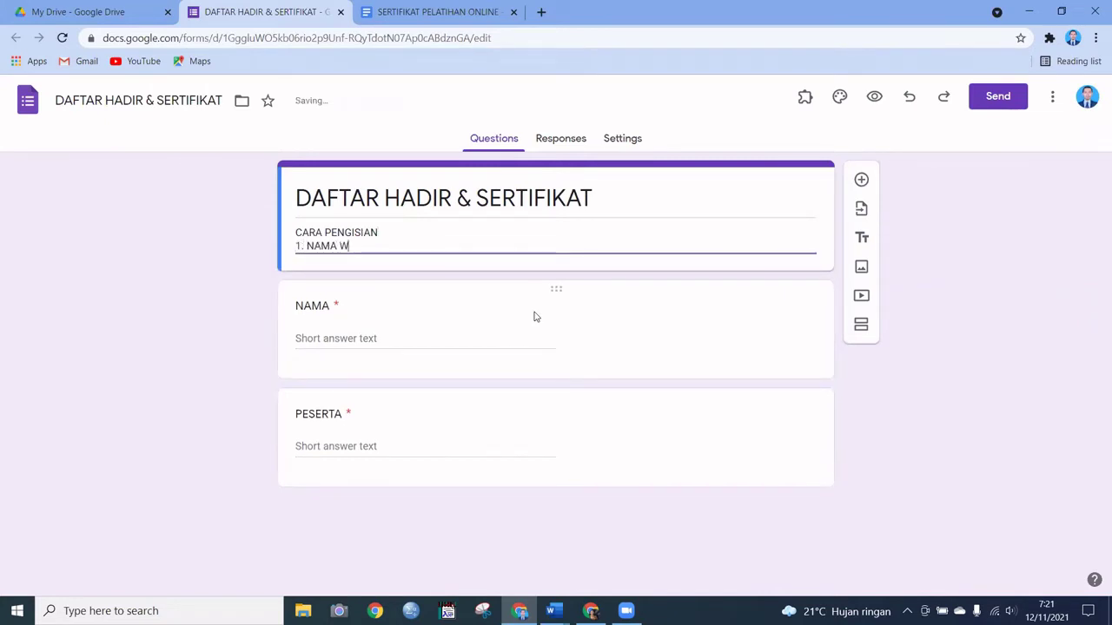
type("AJIB BETUL")
key("Return")
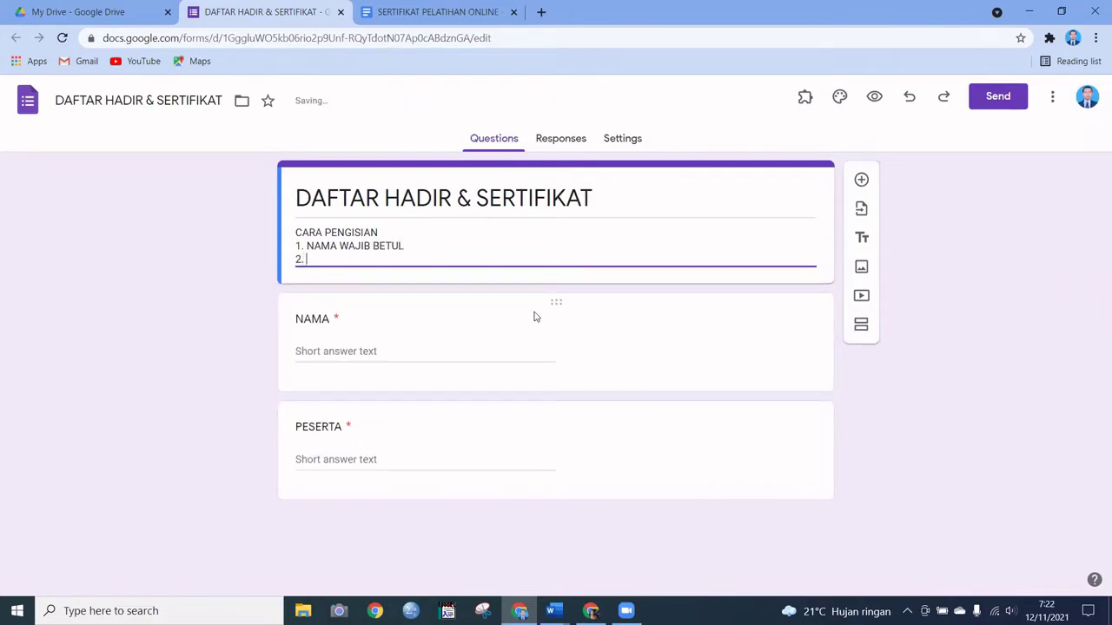
type("2. EMAIL WAJIB BETUL")
Step: Duplicate the PESERTA question and rename the copy EMAIL
left_click(446, 468)
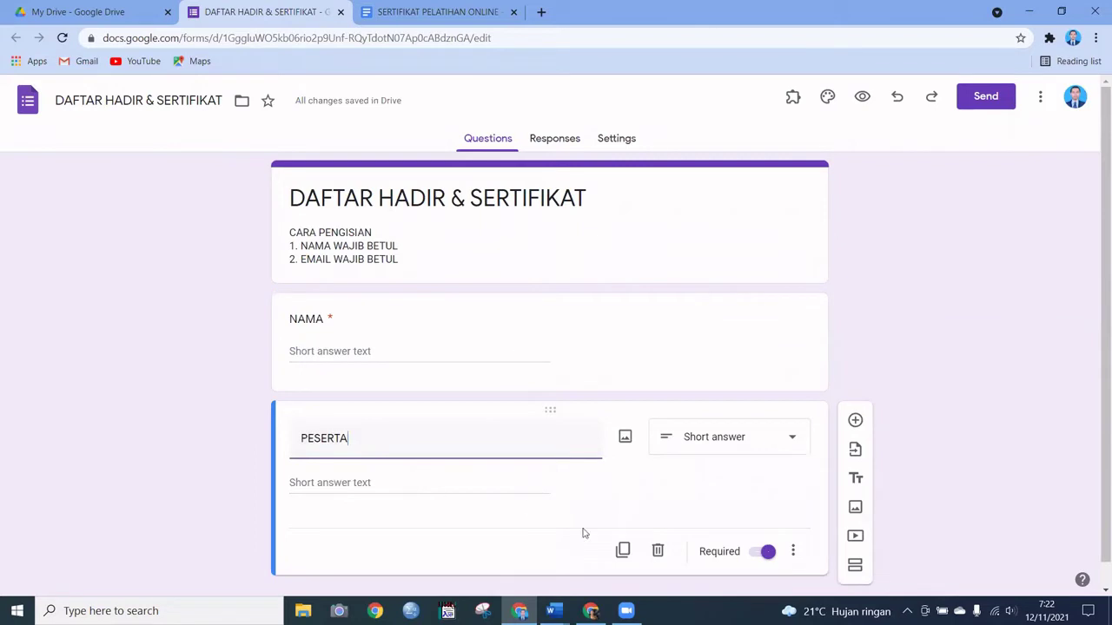
left_click(623, 550)
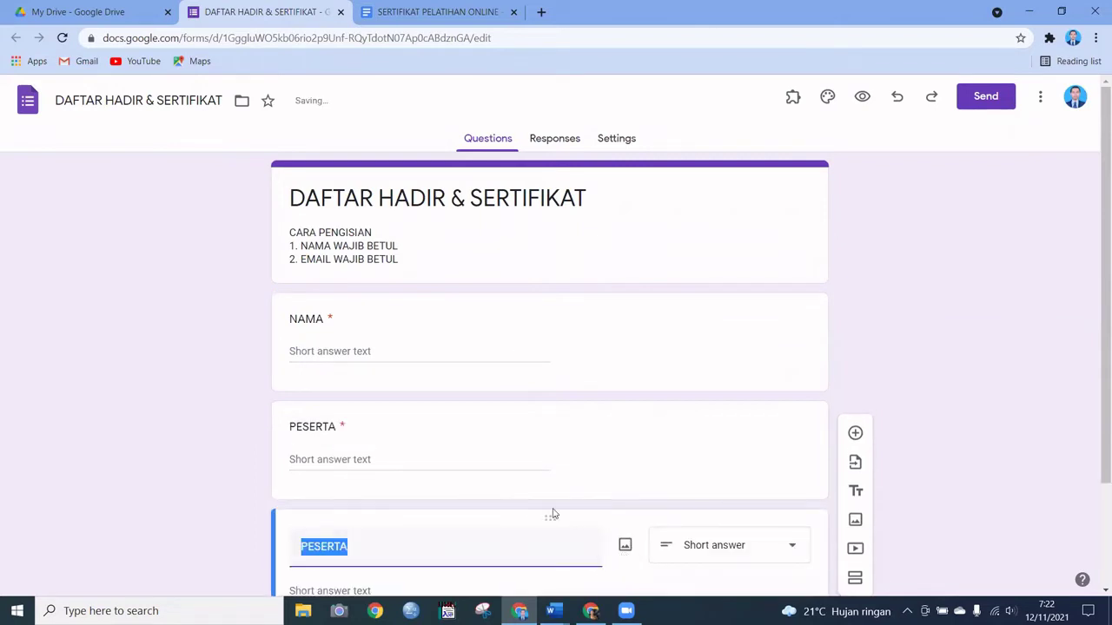
type("EMAIL")
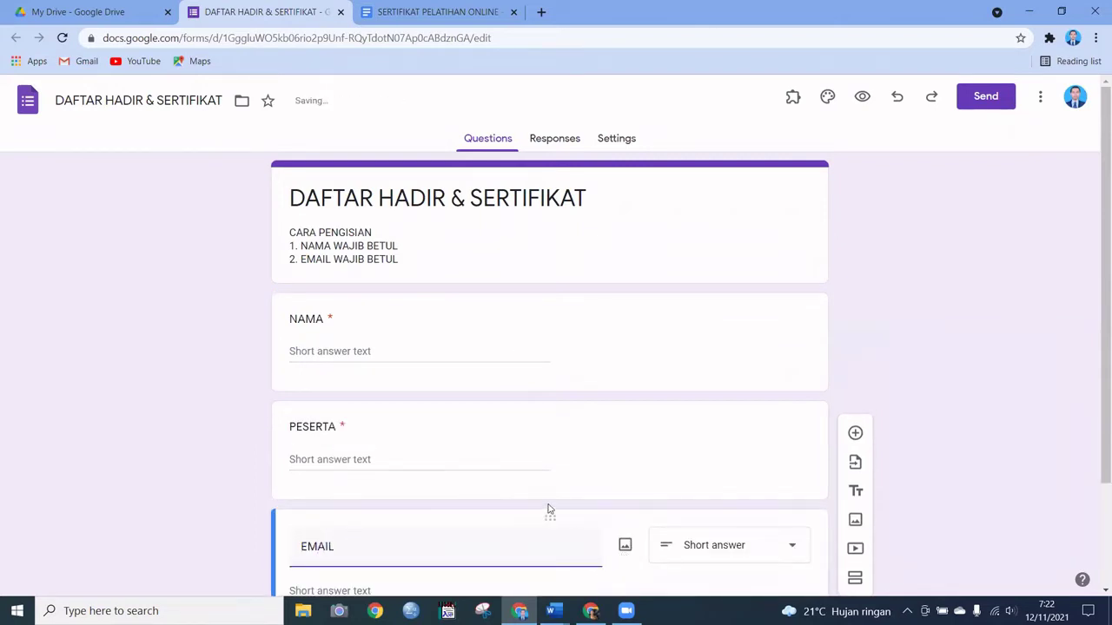
Step: Show the form's Responses page, which has 0 responses
scroll(475, 369, "down", 2)
scroll(454, 408, "up", 2)
scroll(544, 391, "down", 2)
scroll(546, 393, "up", 1)
scroll(545, 393, "up", 1)
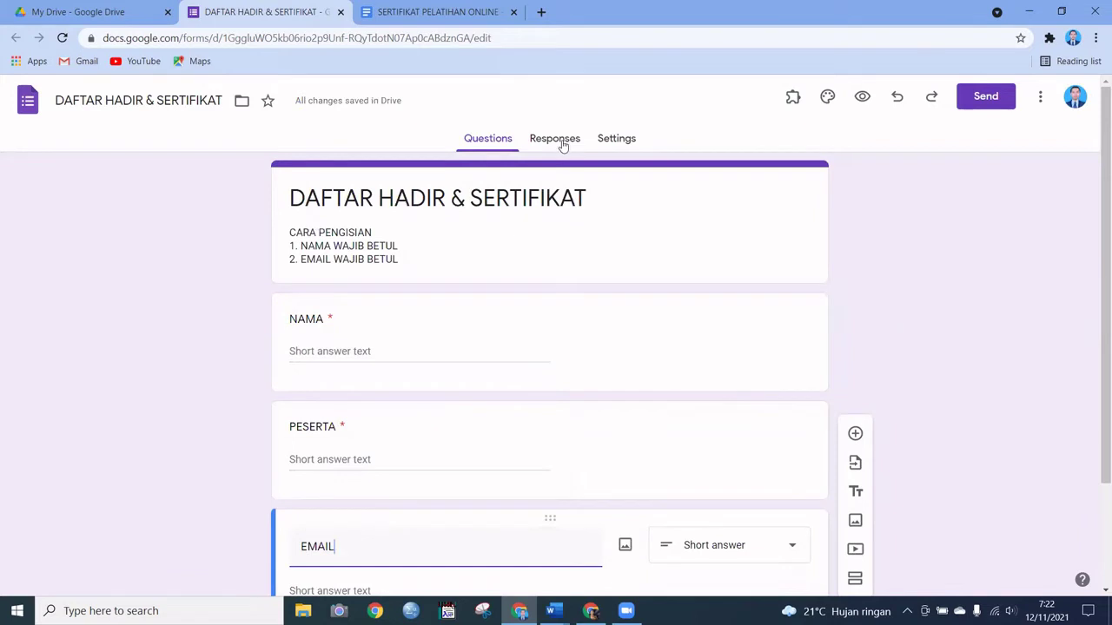
left_click(561, 140)
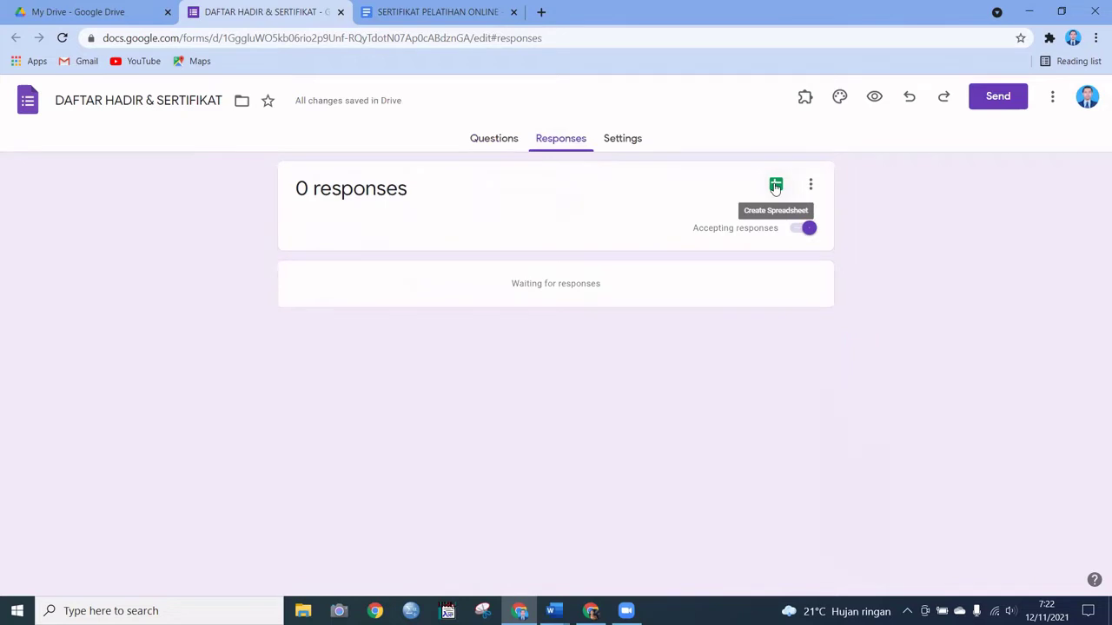
Step: Link the form's responses to a new spreadsheet, 'DAFTAR HADIR & SERTIFIKAT (Responses)'
left_click(776, 186)
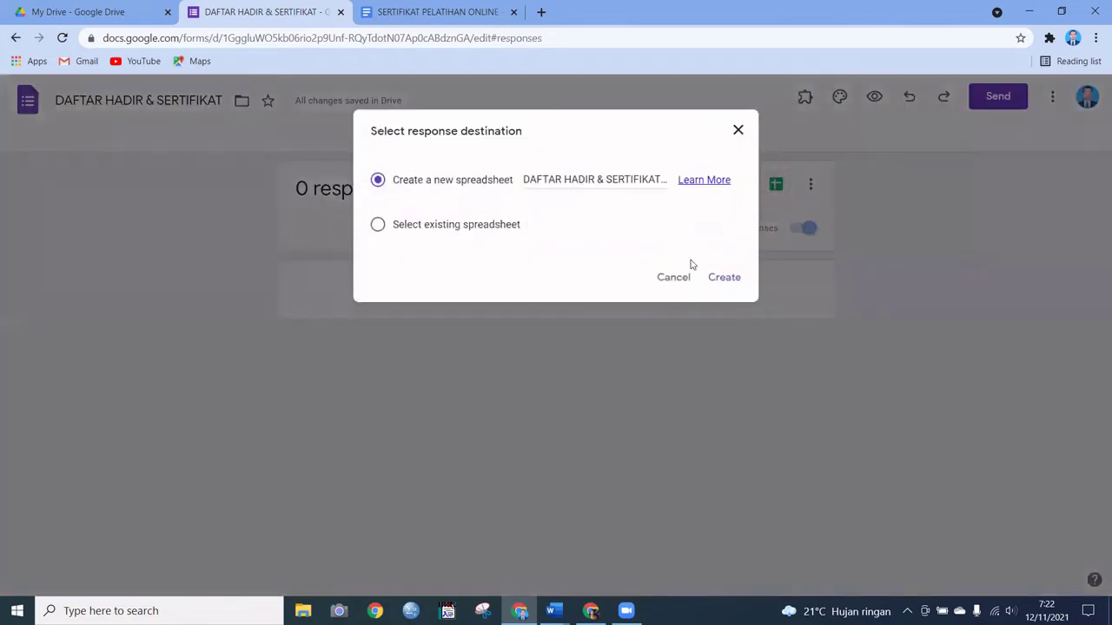
left_click(723, 278)
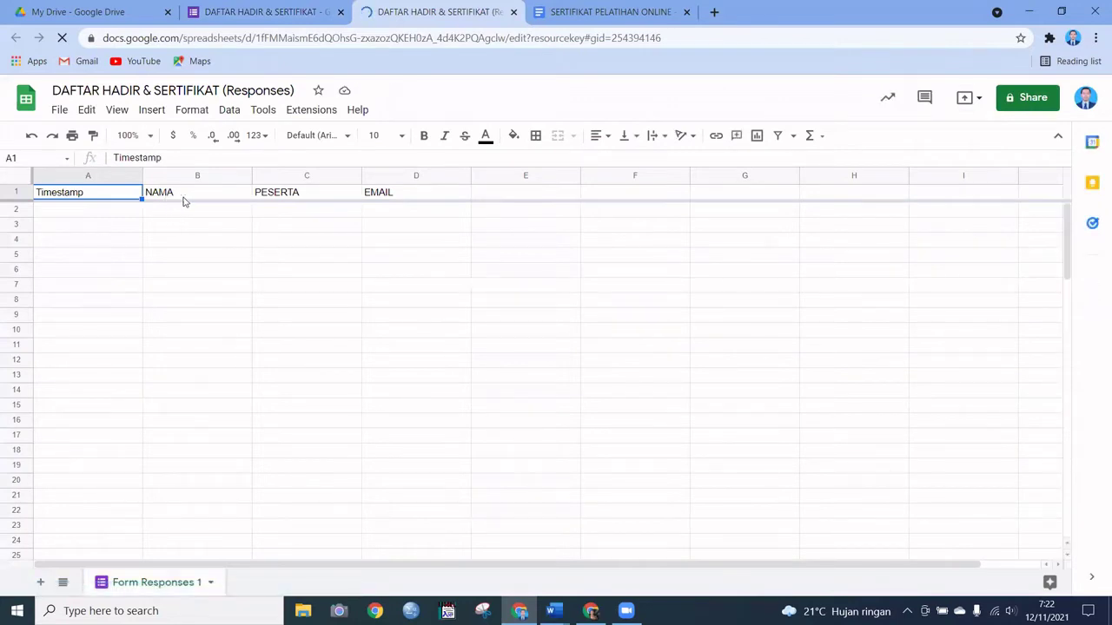
Step: Select cell C7 and open the Sheets add-ons Marketplace via Extensions > Add-ons > Get add-ons
left_click(318, 290)
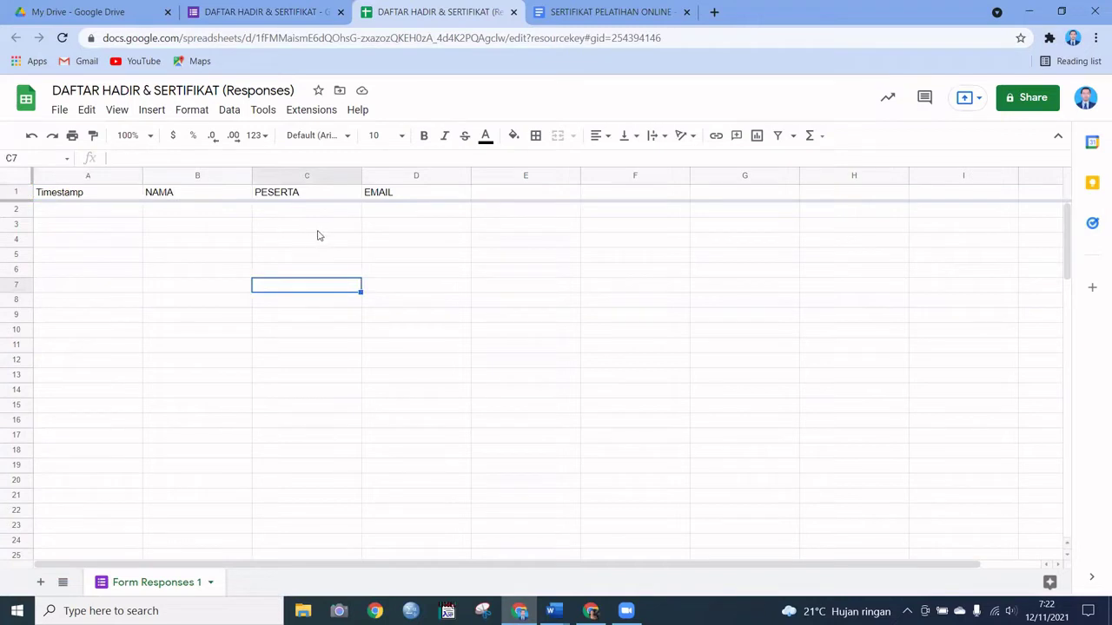
left_click(263, 111)
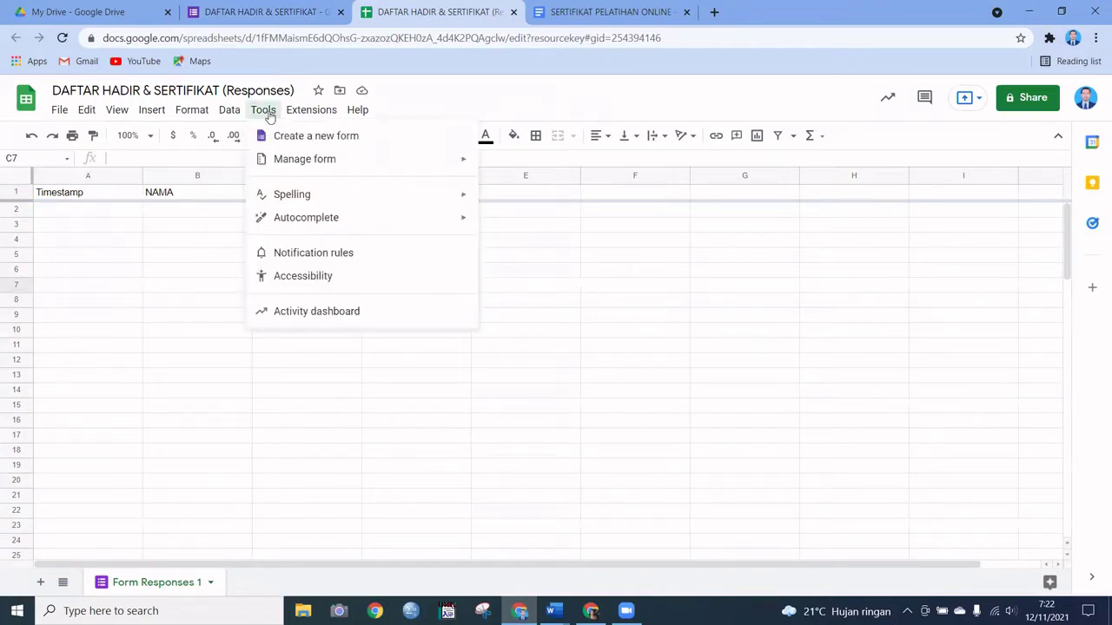
mouse_move(302, 115)
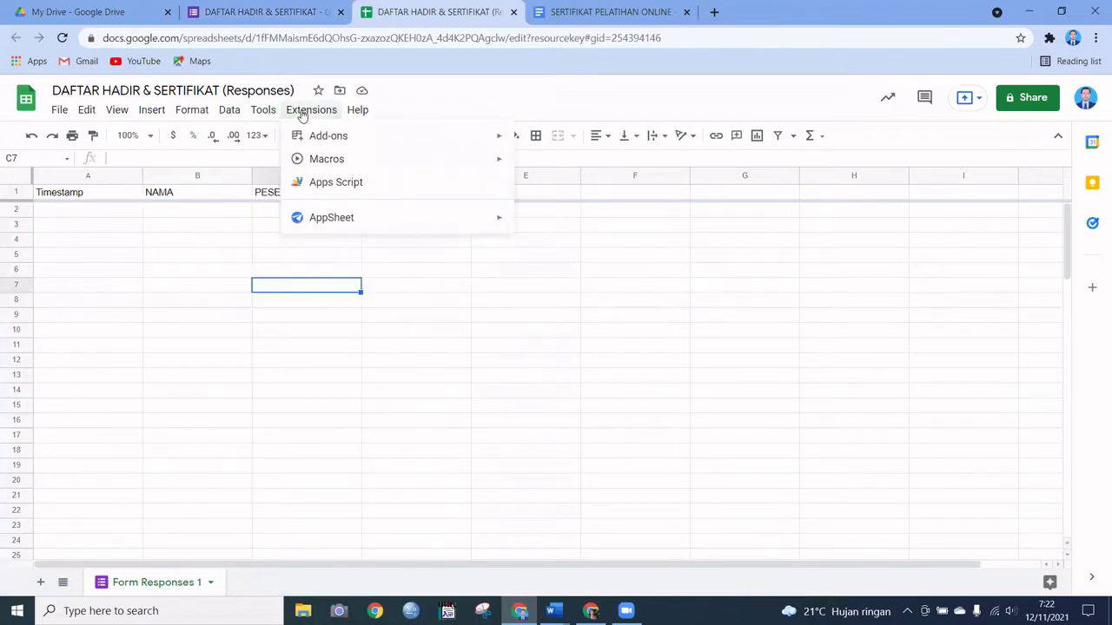
mouse_move(326, 148)
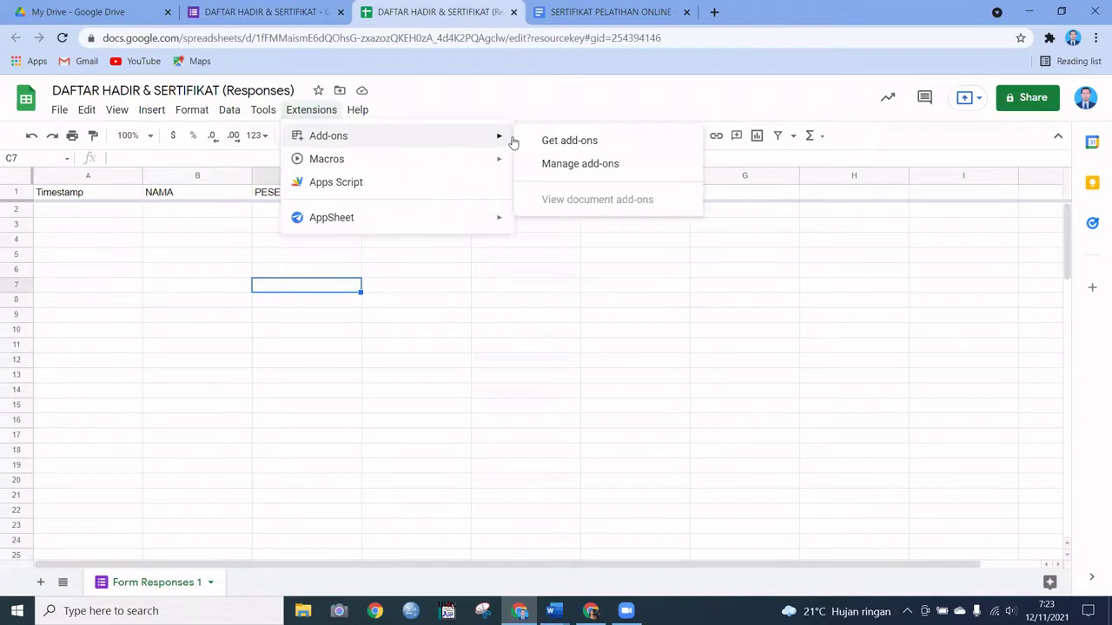
left_click(584, 146)
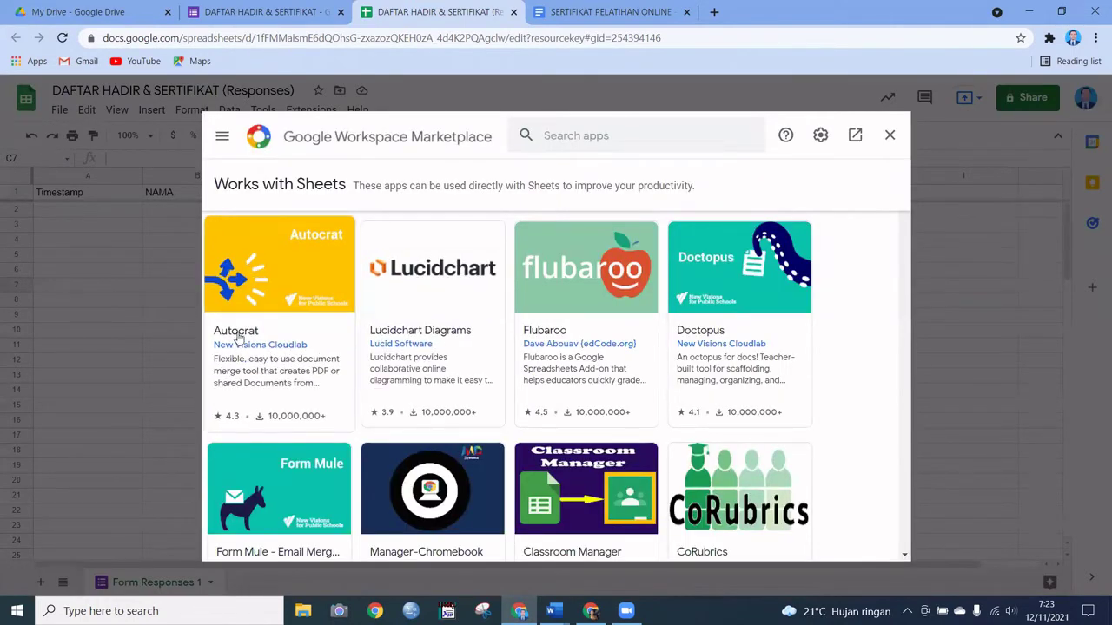
Step: Install Autocrat from the Marketplace, authorise it for the account, and close the Marketplace
left_click(278, 285)
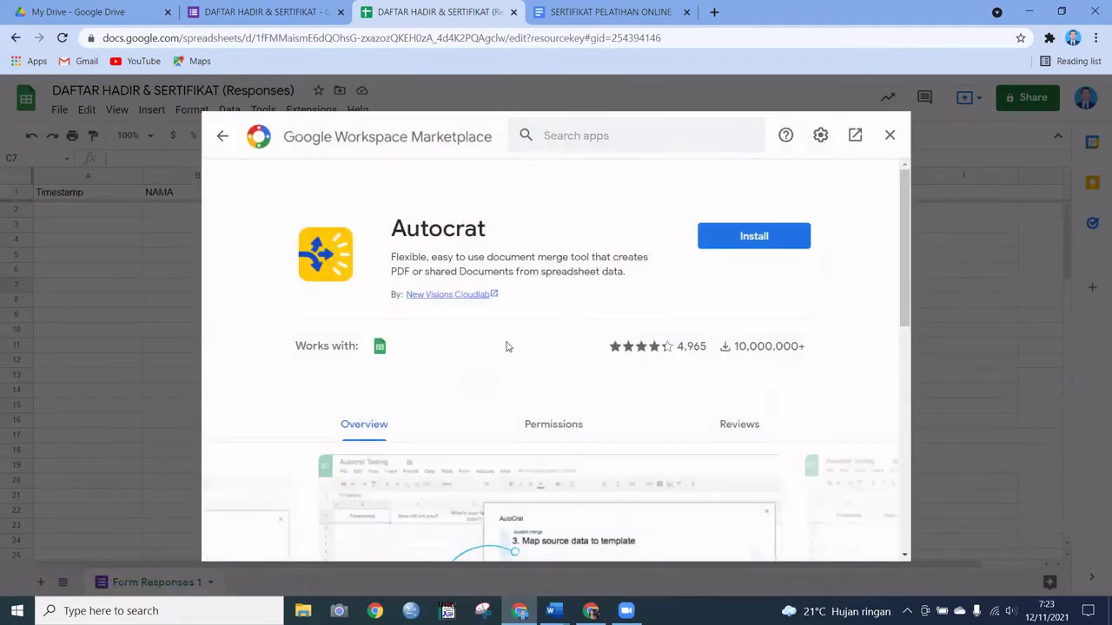
left_click(736, 244)
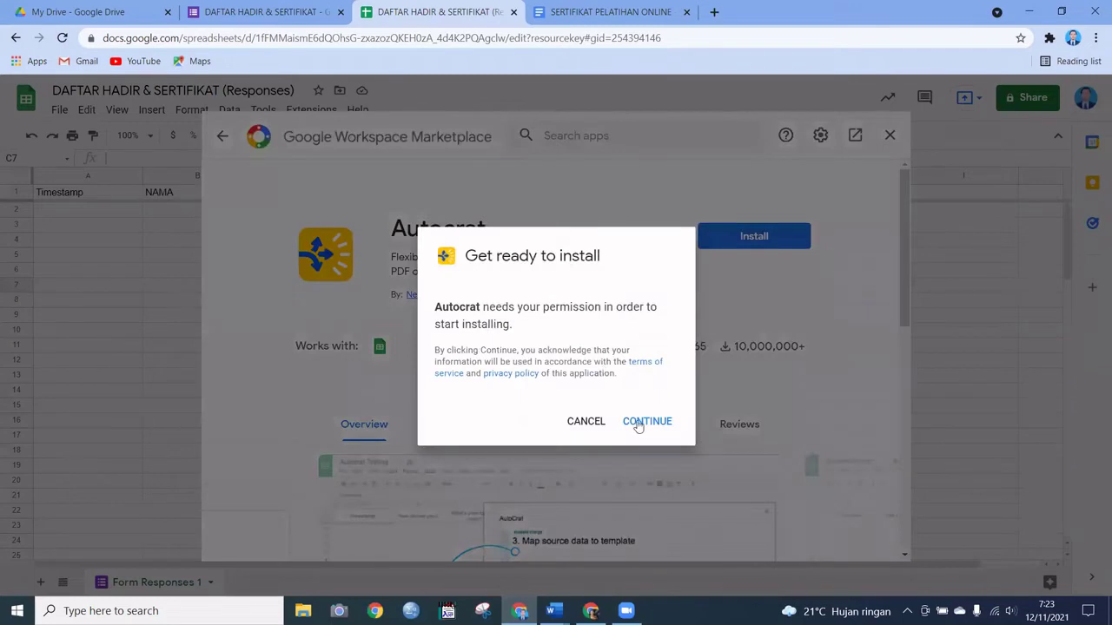
left_click(643, 423)
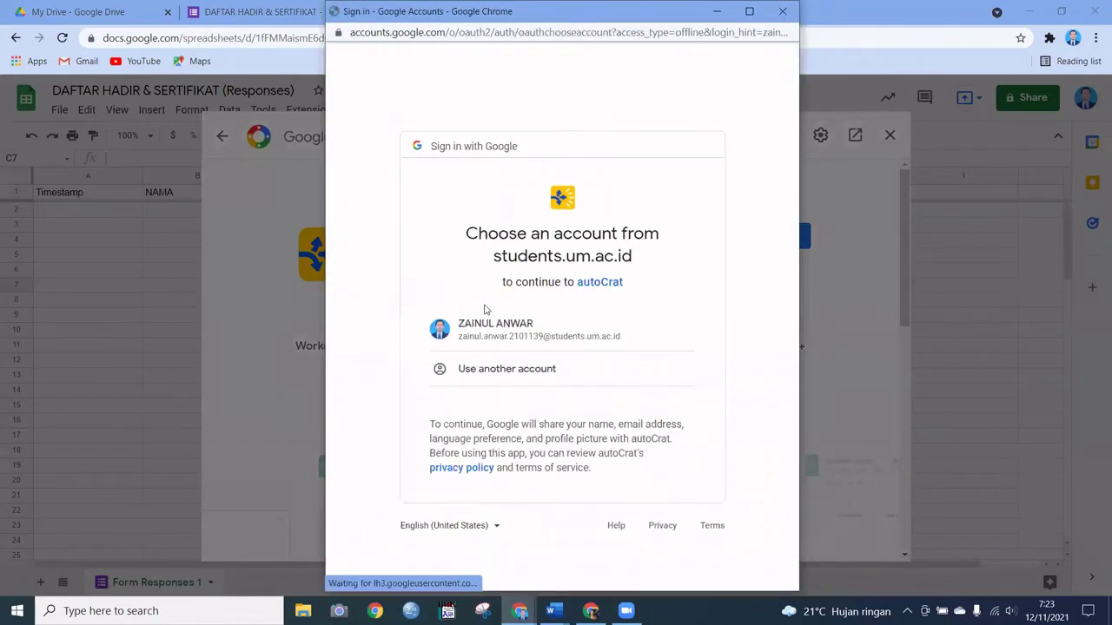
left_click(592, 334)
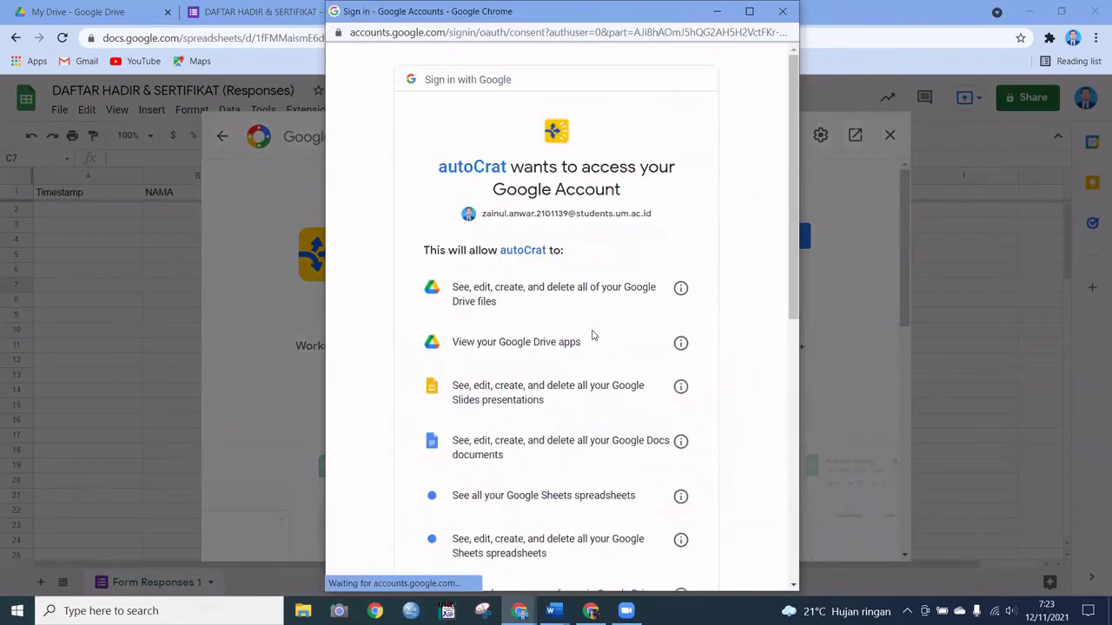
scroll(596, 317, "down", 6)
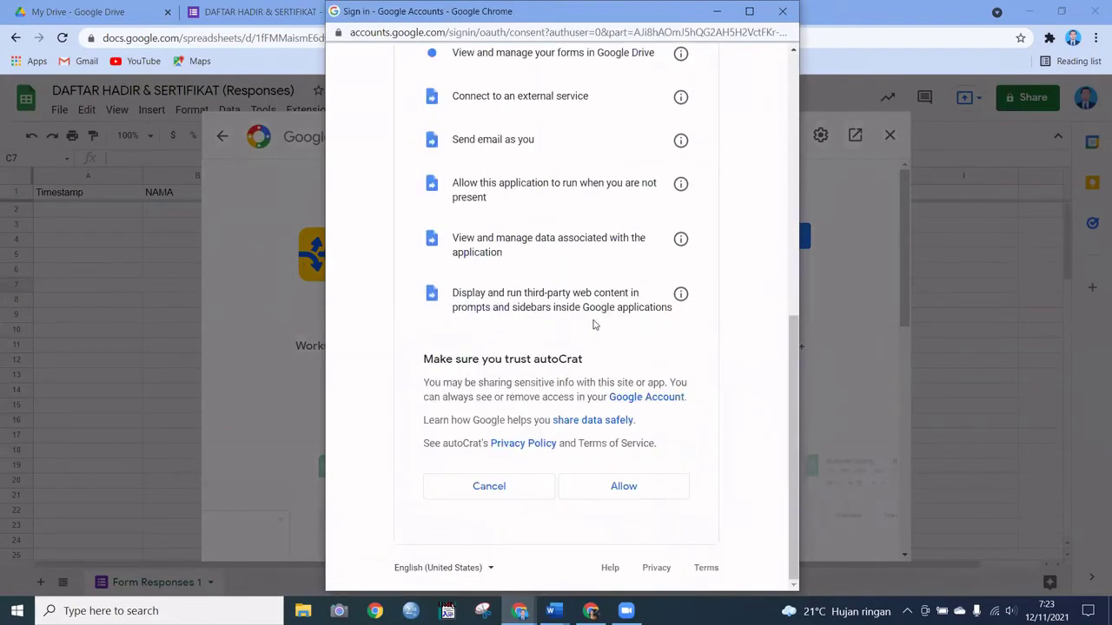
left_click(632, 492)
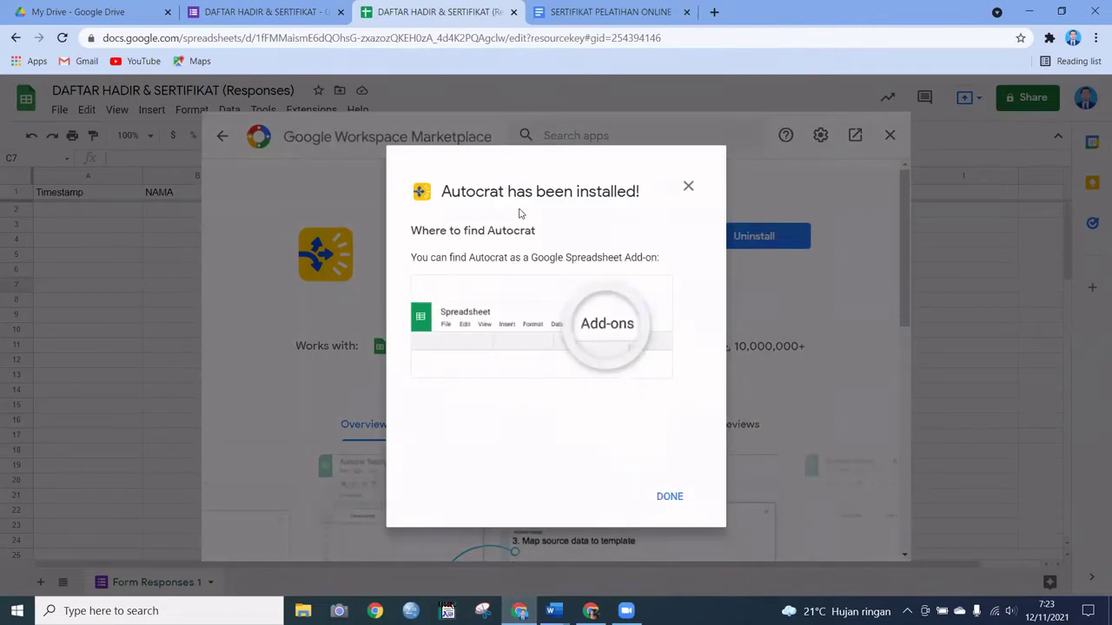
left_click(669, 496)
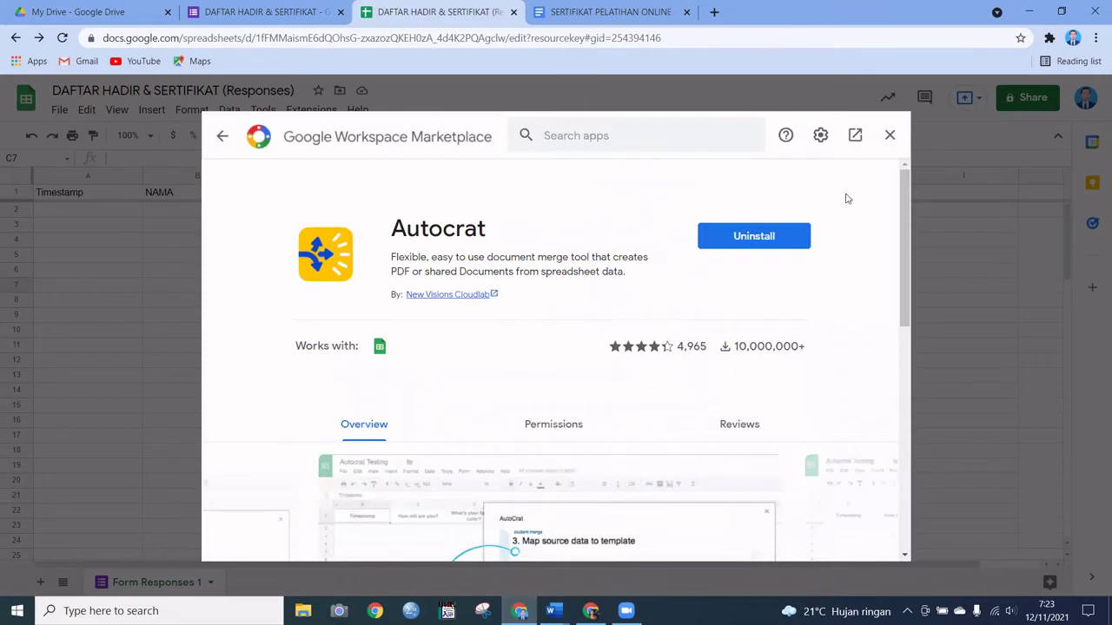
left_click(888, 137)
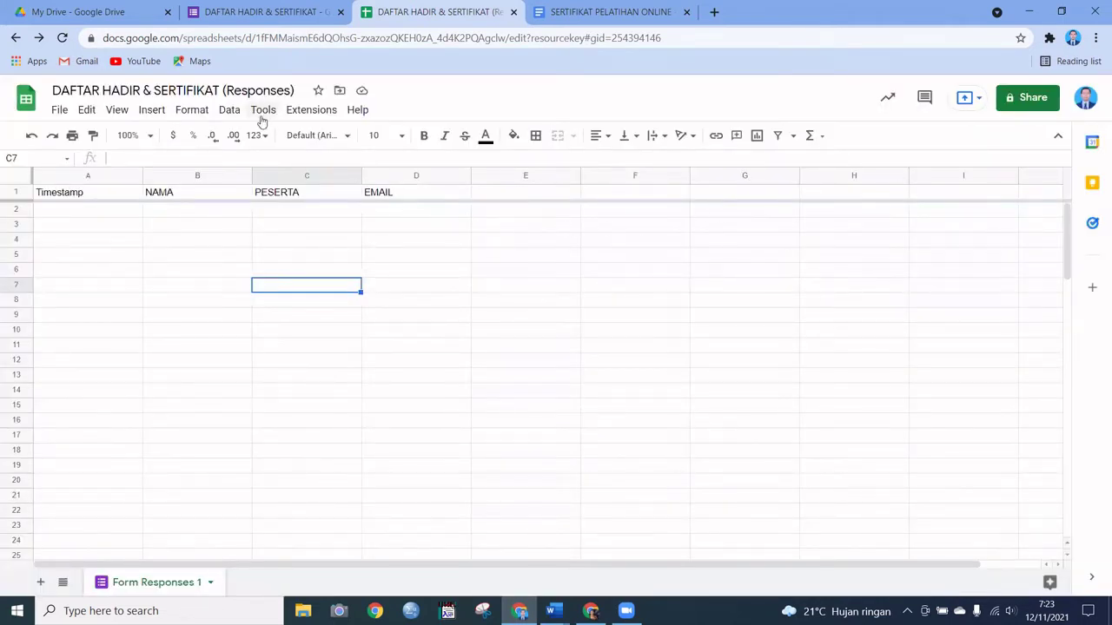
Step: Look for Autocrat in the Extensions menu, then check the Data menu
left_click(320, 116)
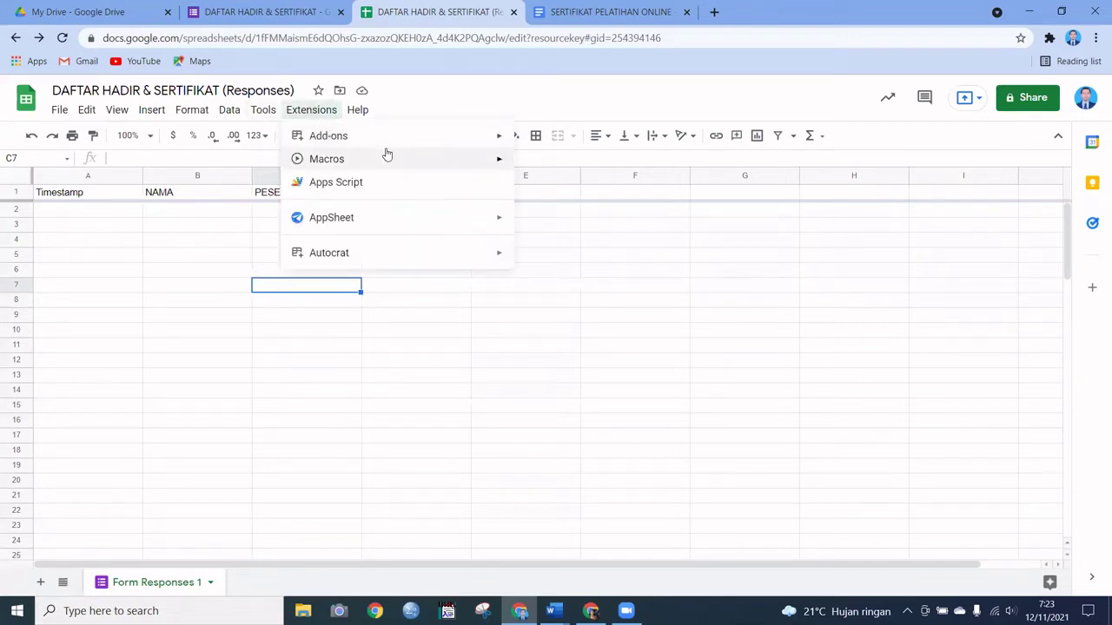
mouse_move(393, 147)
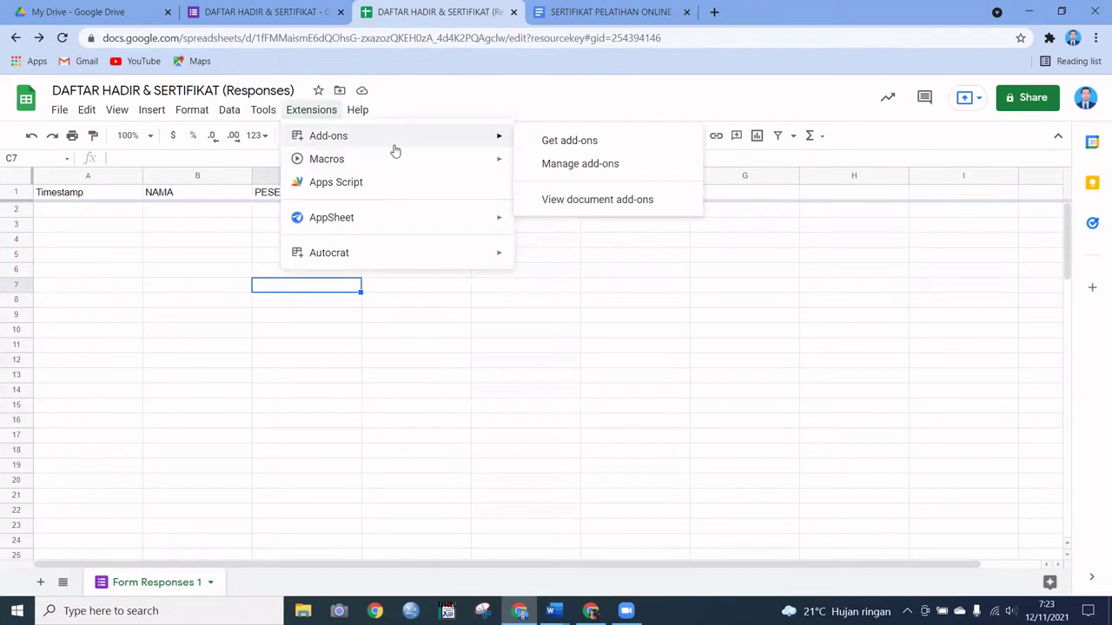
mouse_move(263, 111)
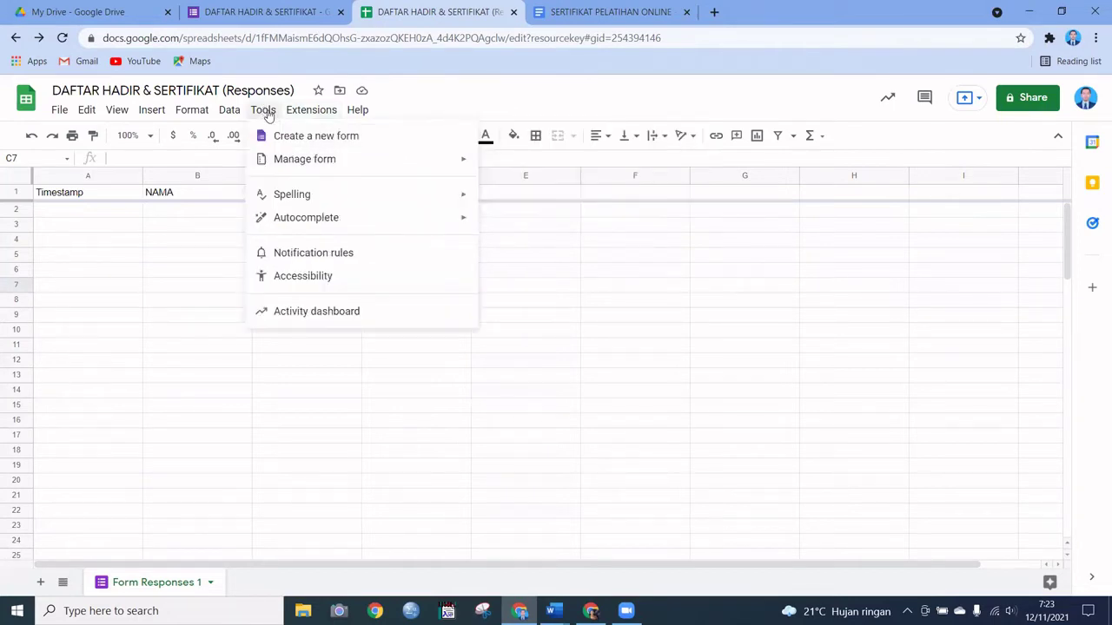
left_click(230, 113)
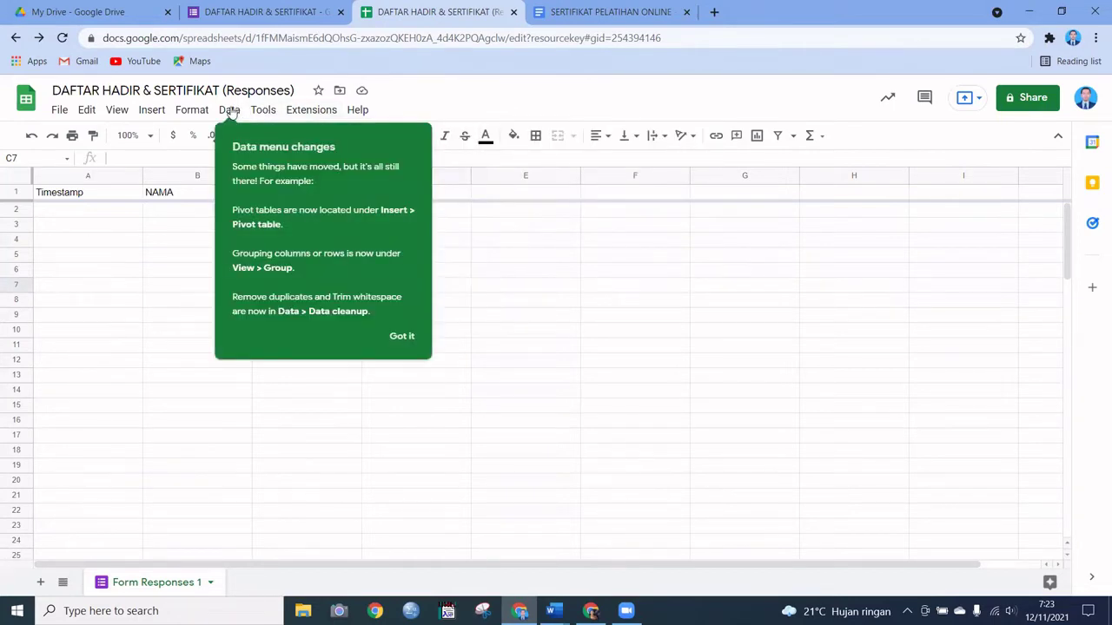
left_click(521, 318)
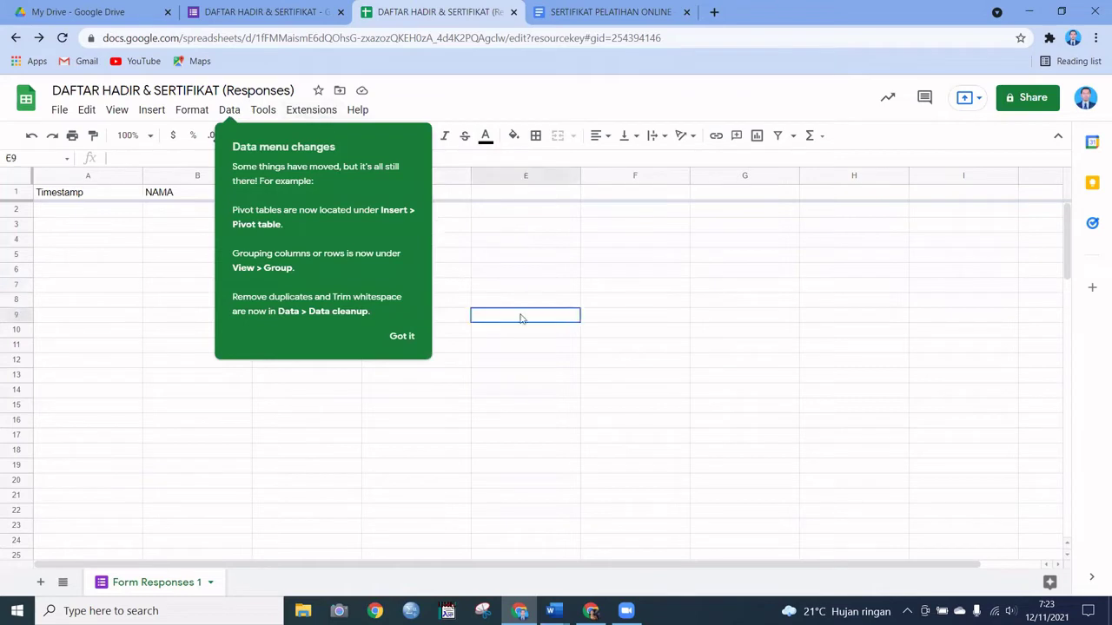
Step: Dismiss the Data menu notice and launch Autocrat from Extensions > Add-ons > View document add-ons
left_click(165, 243)
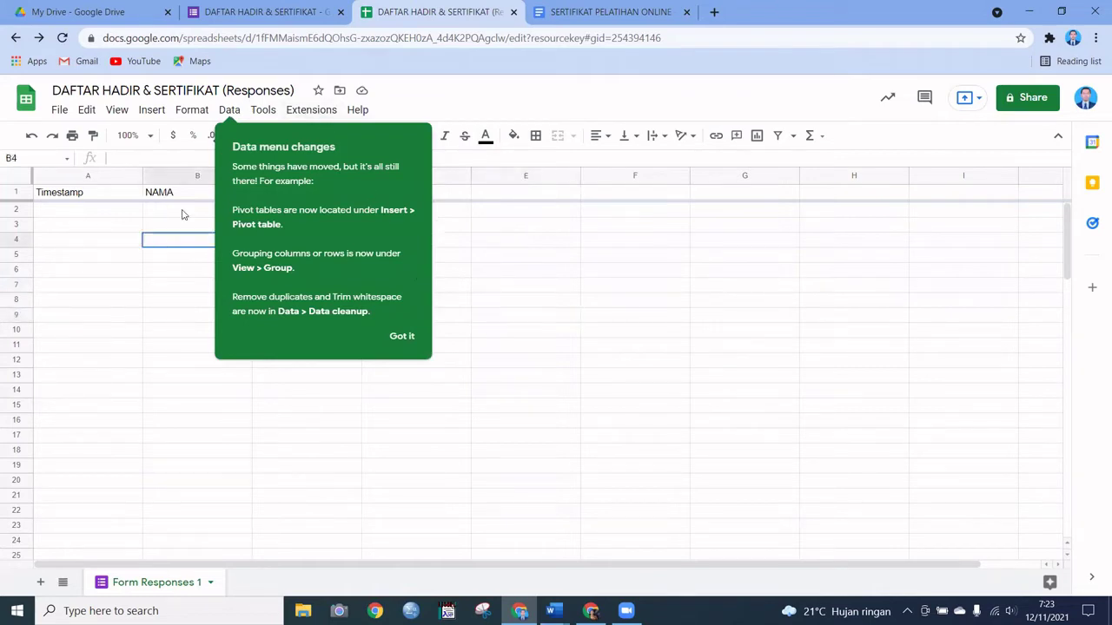
left_click(308, 111)
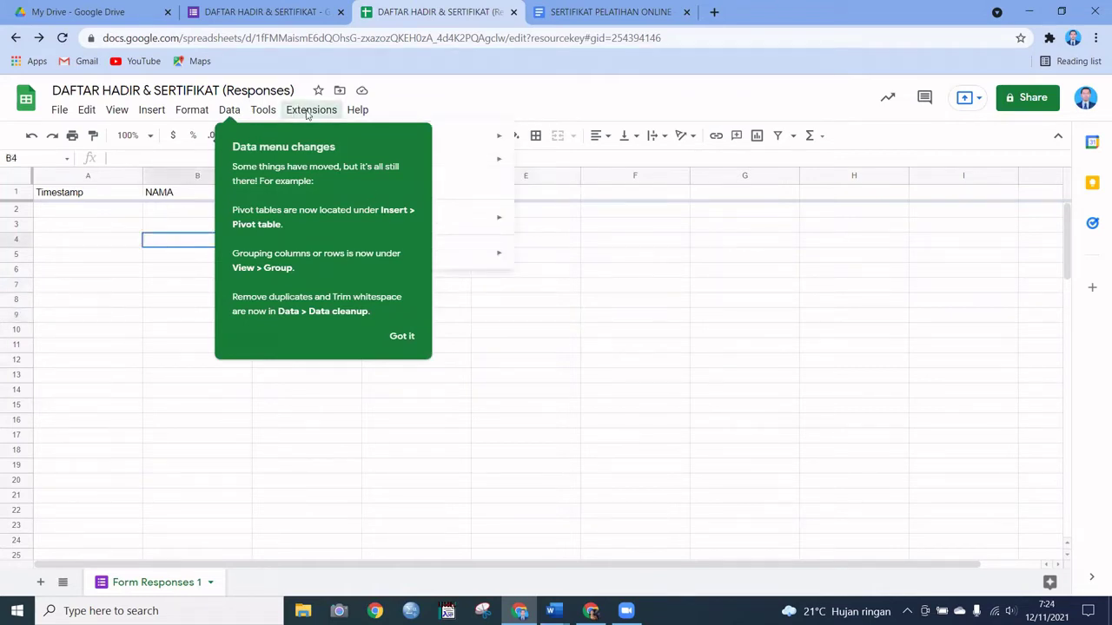
left_click(402, 339)
left_click(313, 112)
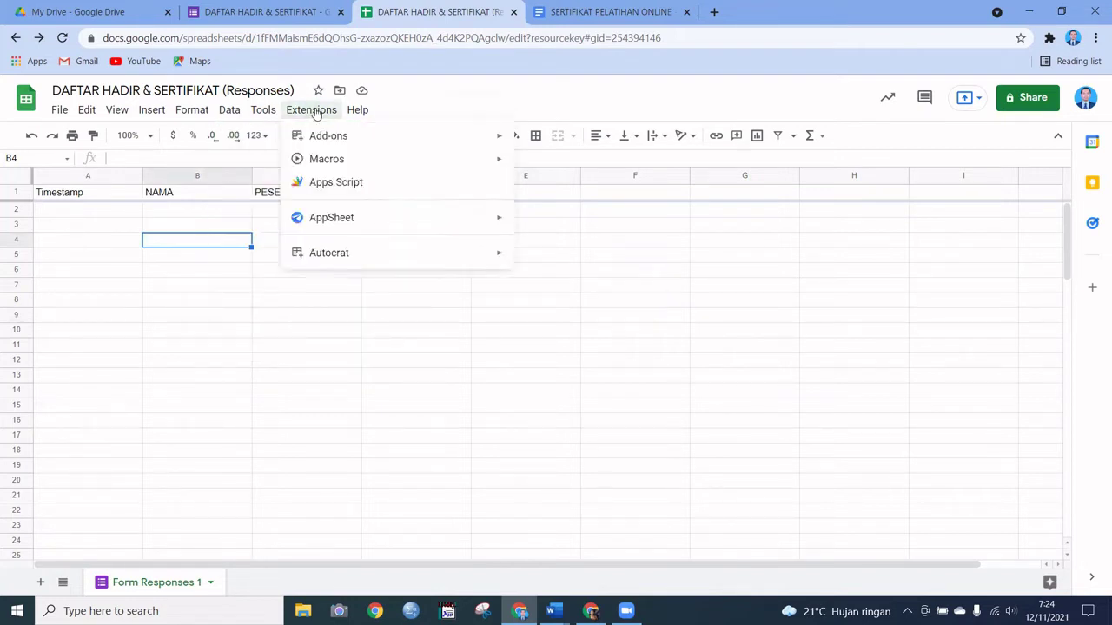
mouse_move(416, 138)
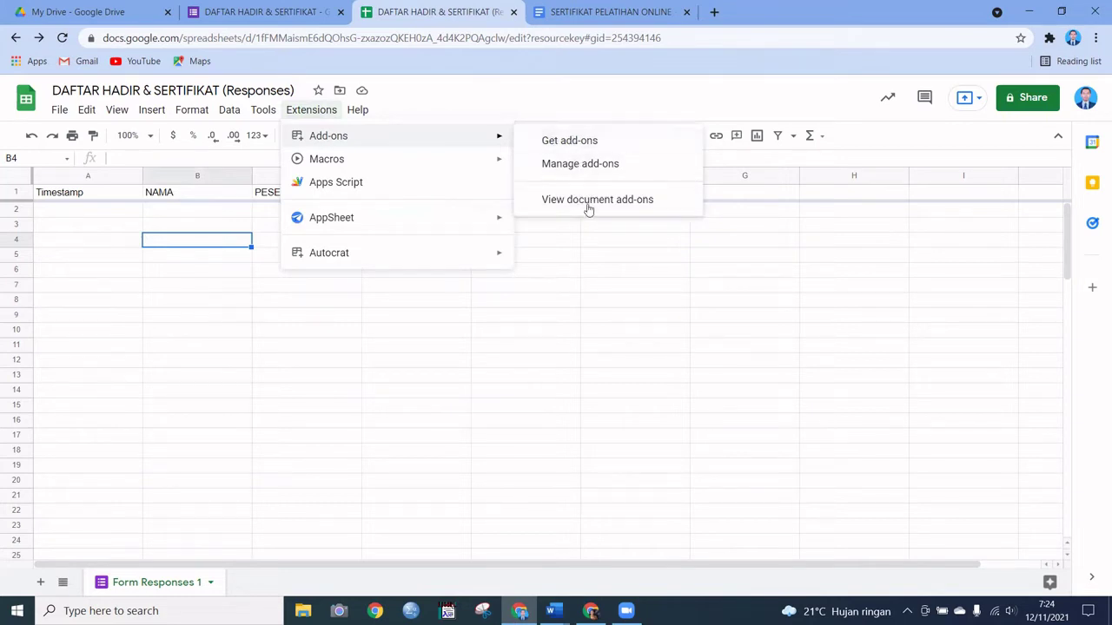
left_click(586, 201)
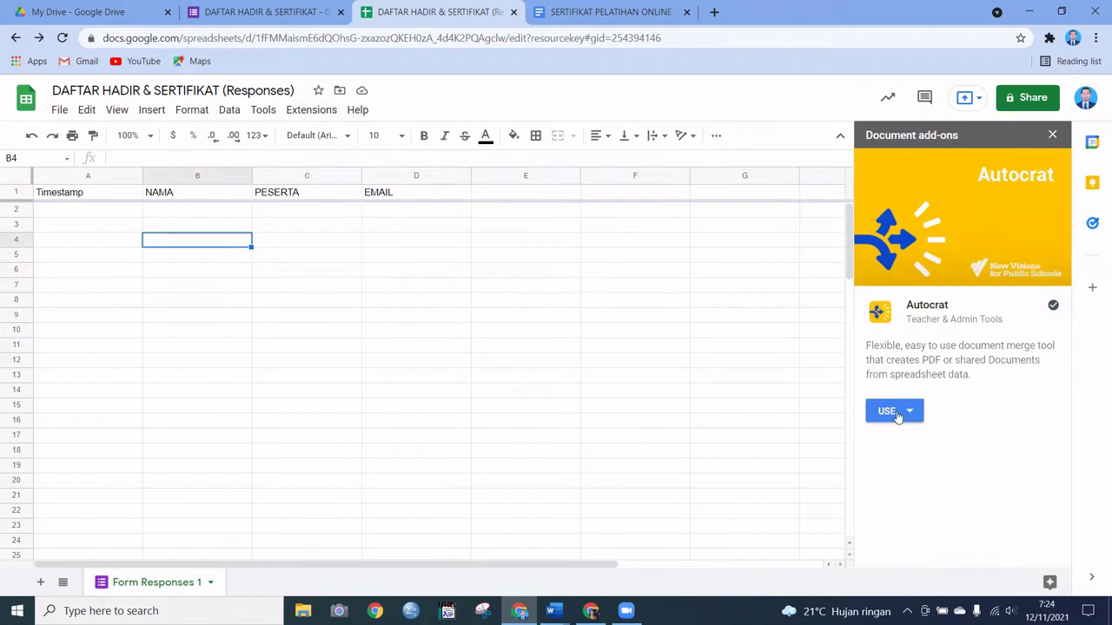
left_click(898, 412)
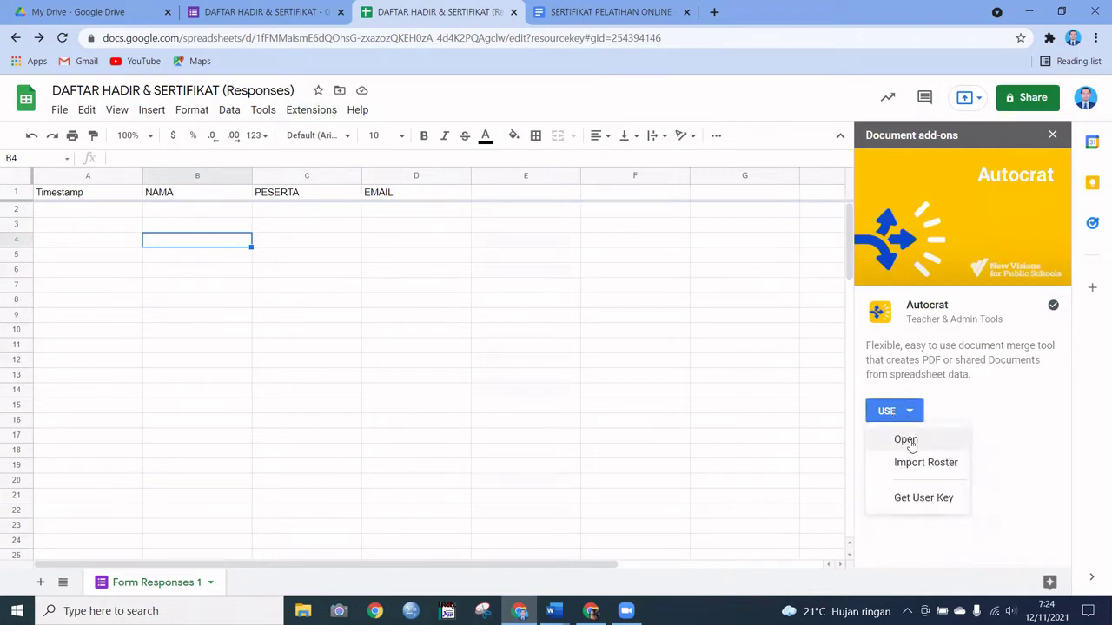
left_click(905, 441)
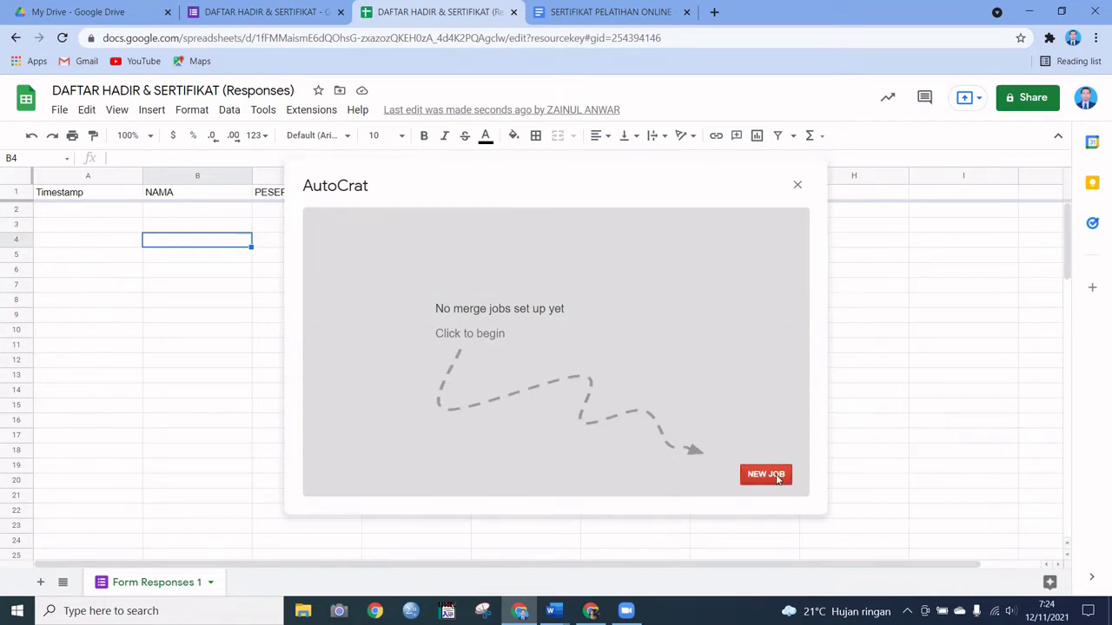
Step: Start a new Autocrat merge job and name it 'SERTIFIKAT ONLINE'
left_click(777, 479)
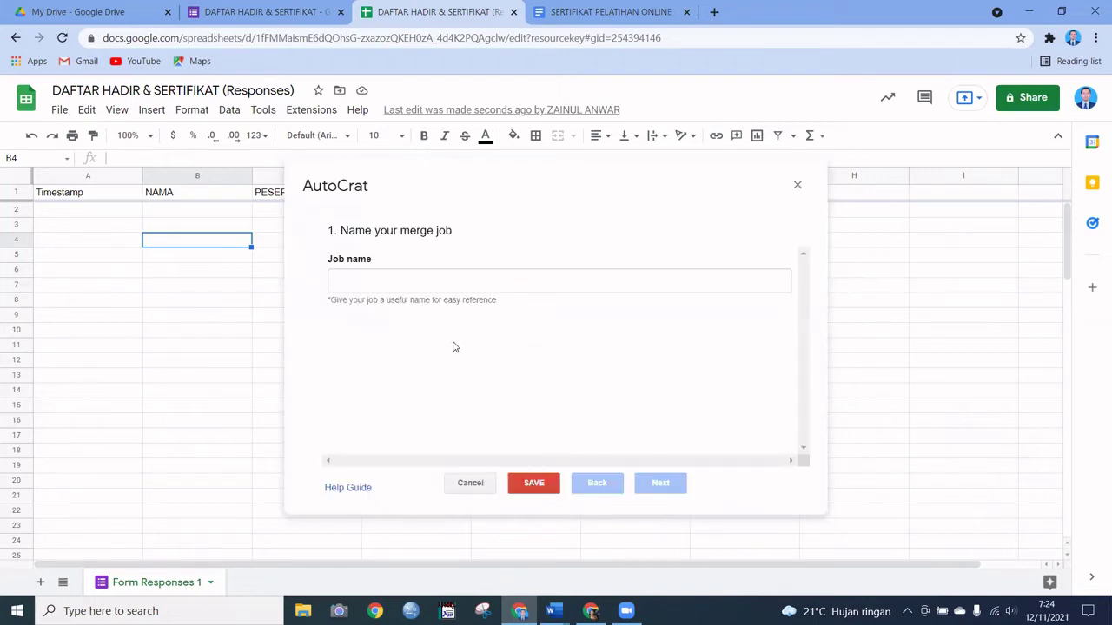
left_click(439, 286)
left_click(439, 286)
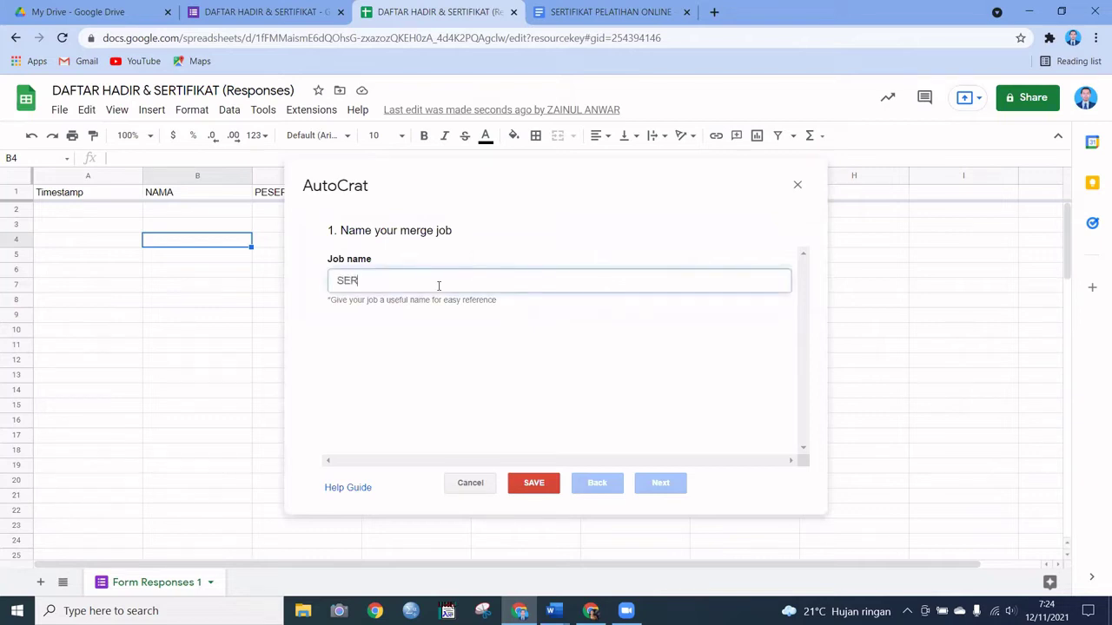
type("SERTIFIKAT ONLINE")
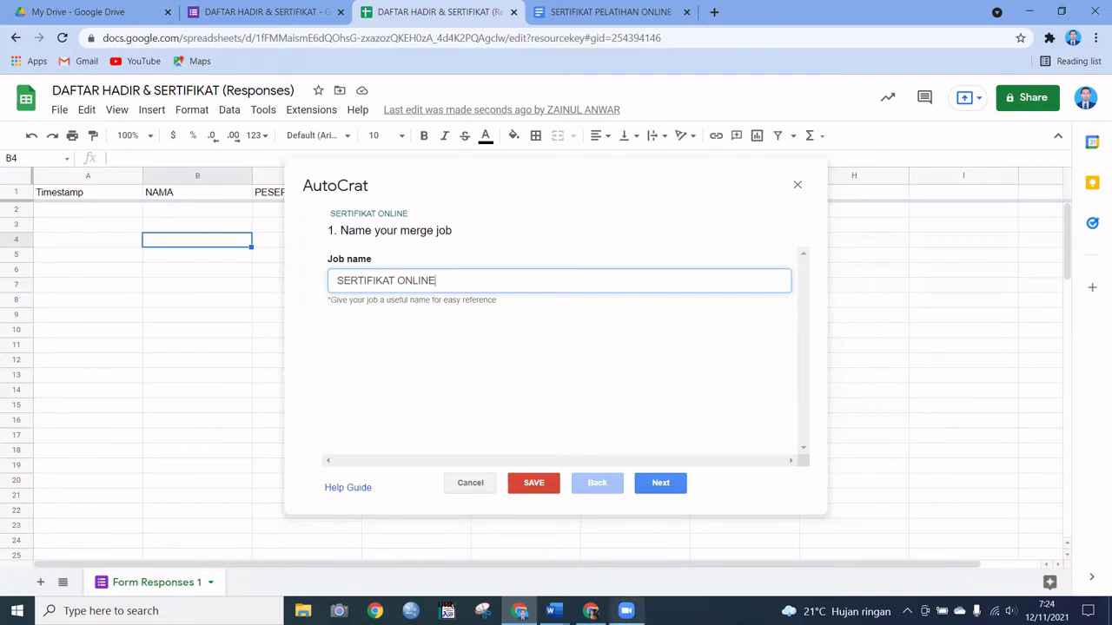
mouse_move(626, 610)
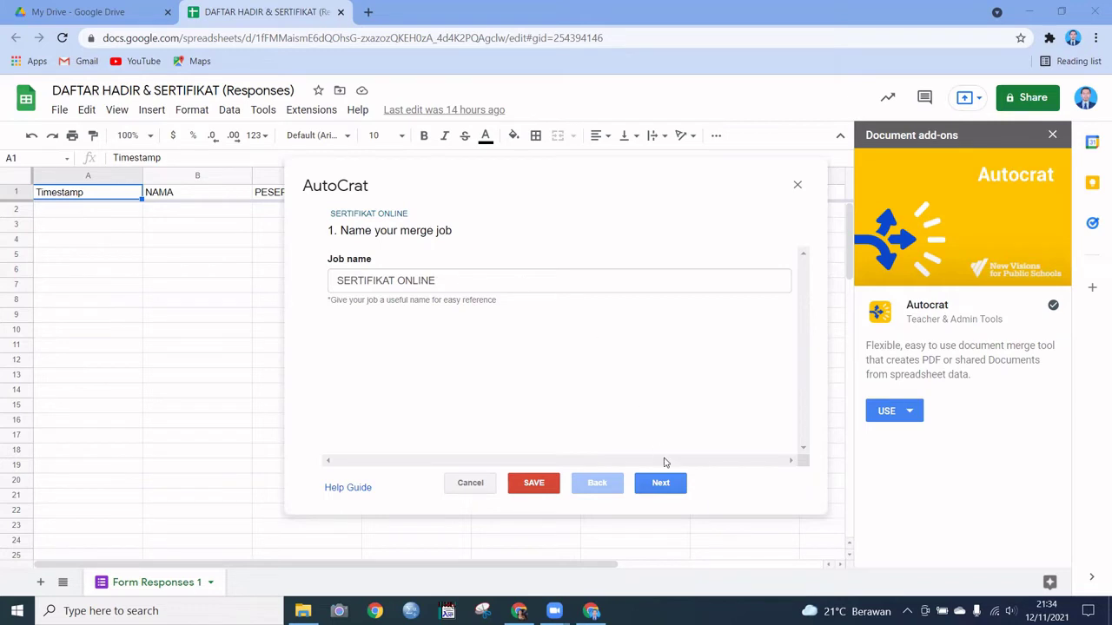
Step: Choose the Drive document SERTIFIKAT PELATIHAN ONLINE as the job's template and advance to mapping
left_click(662, 486)
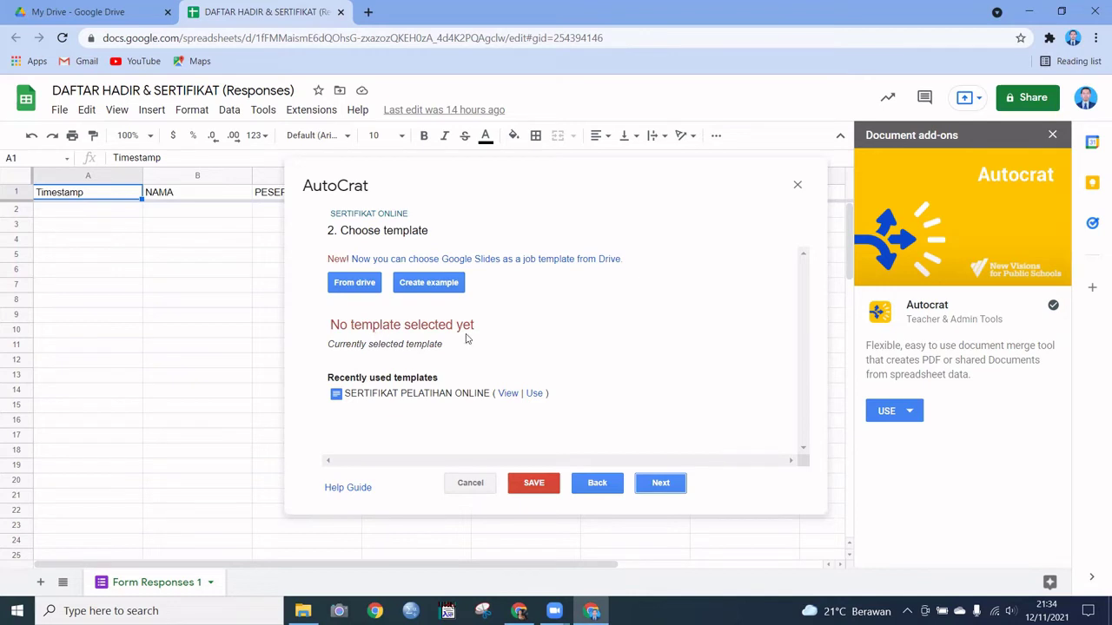
left_click(362, 288)
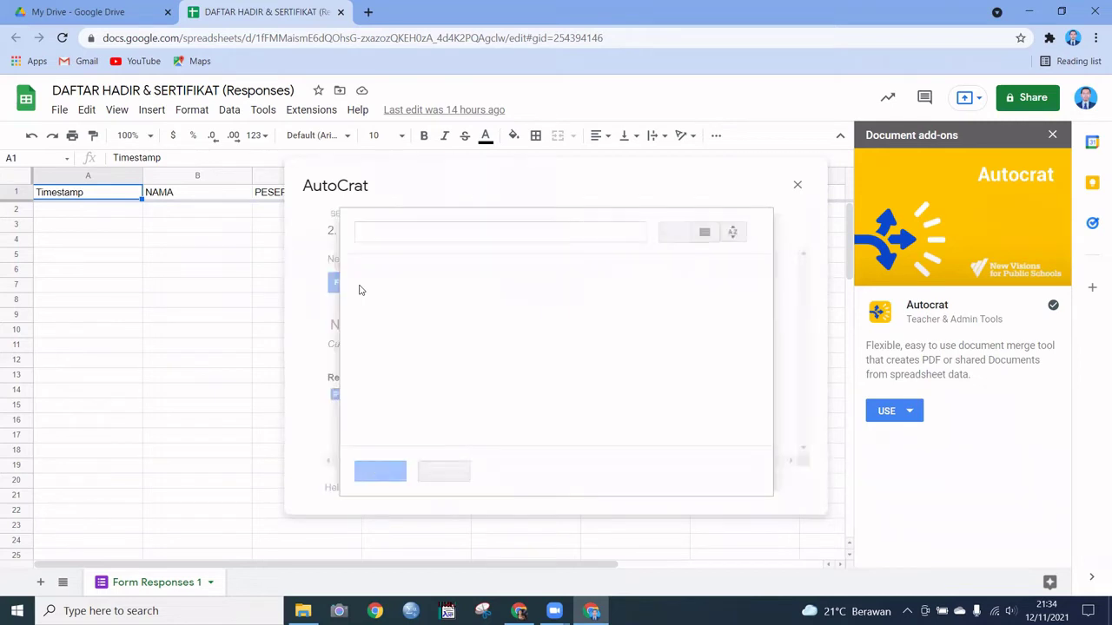
left_click(556, 341)
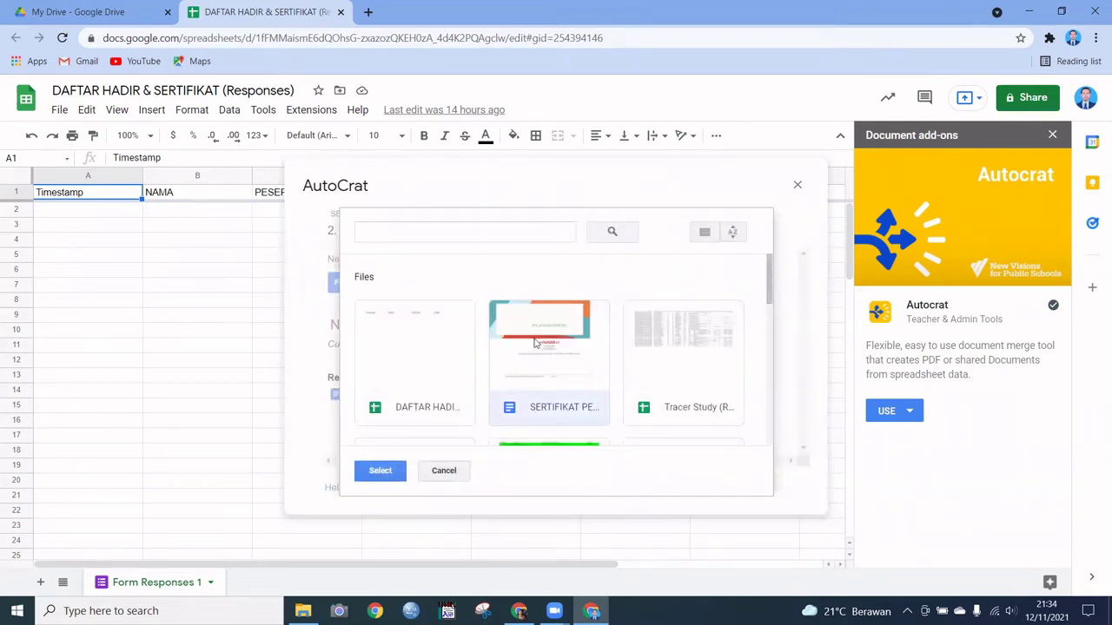
left_click(383, 475)
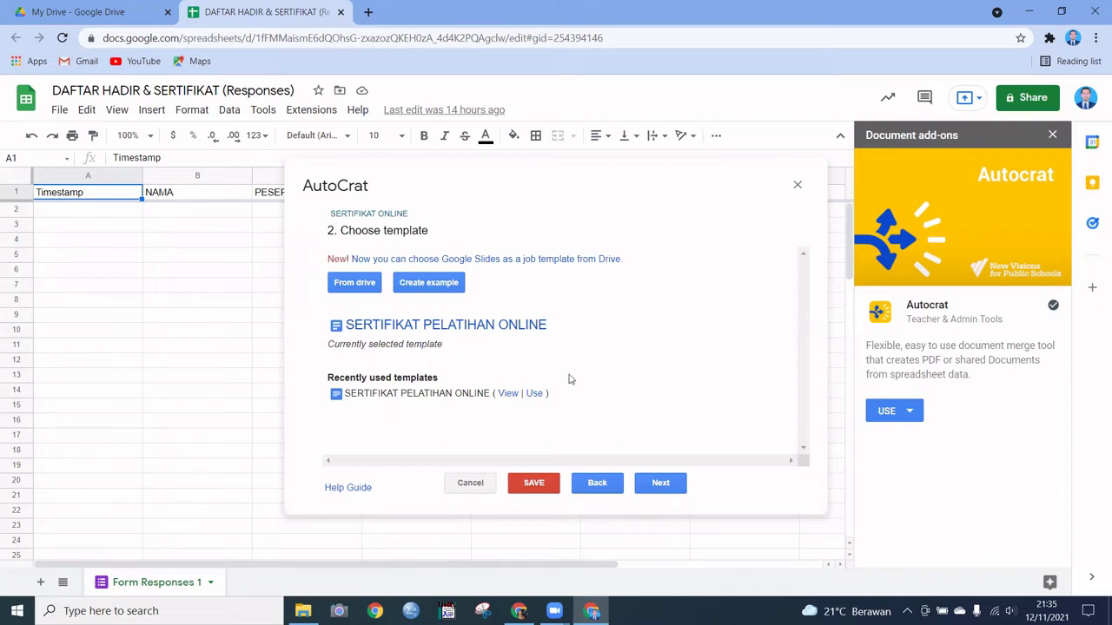
left_click(667, 488)
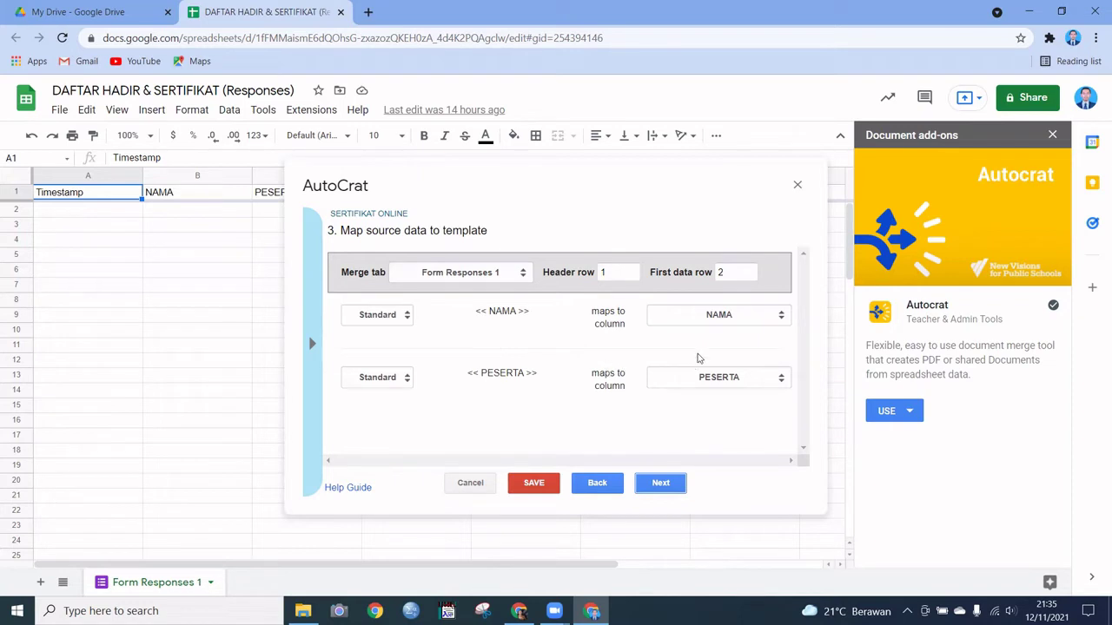
Step: Set the job's output type to PDF in Single output mode
left_click(662, 483)
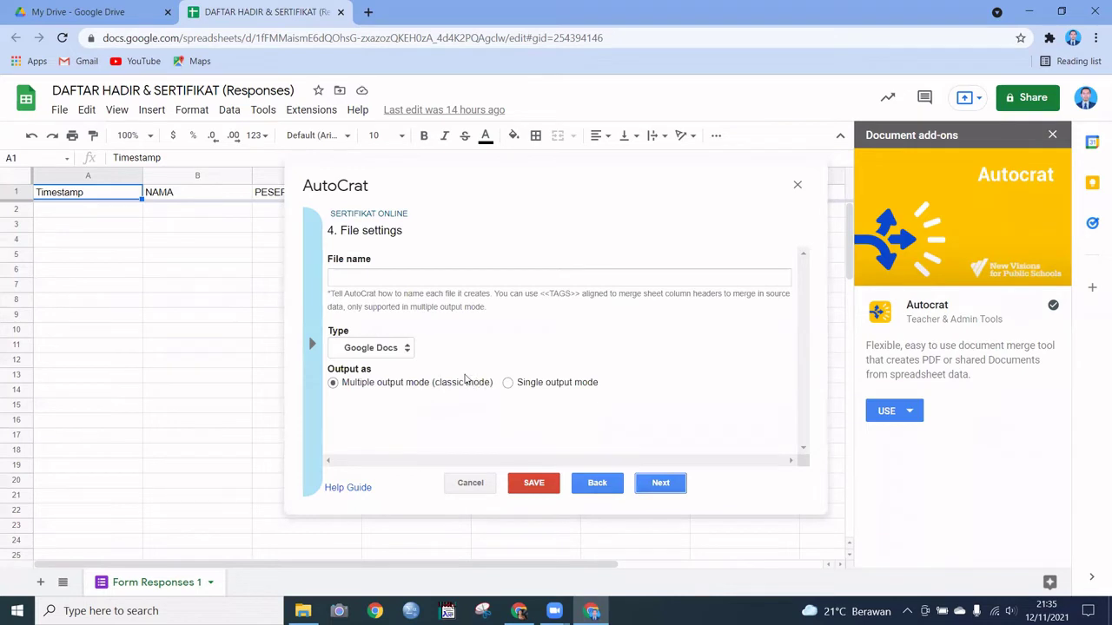
left_click(406, 349)
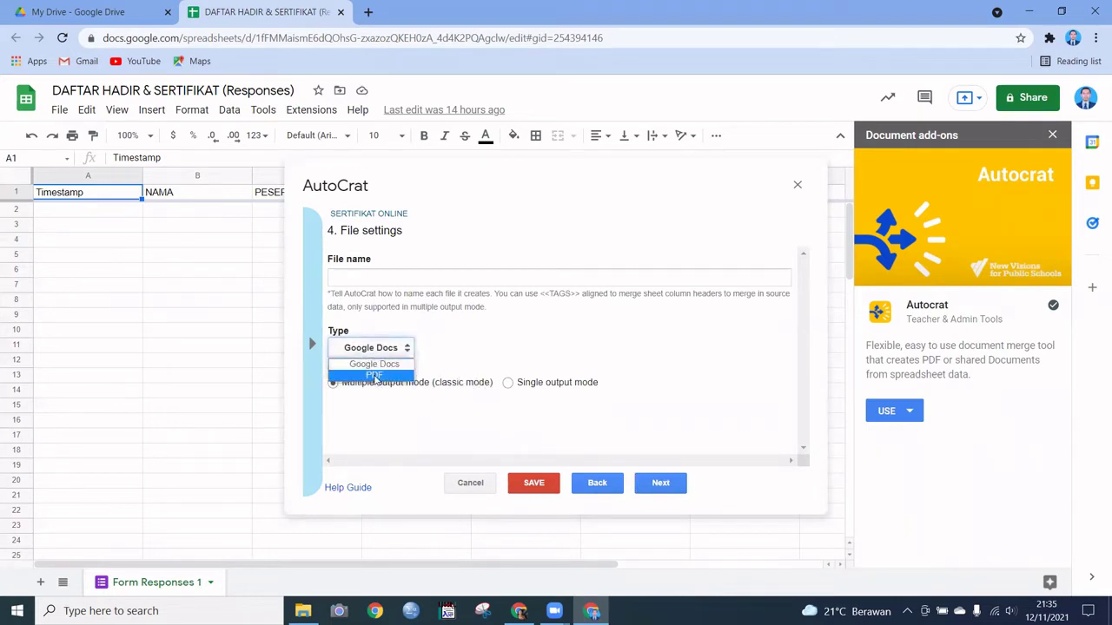
left_click(374, 376)
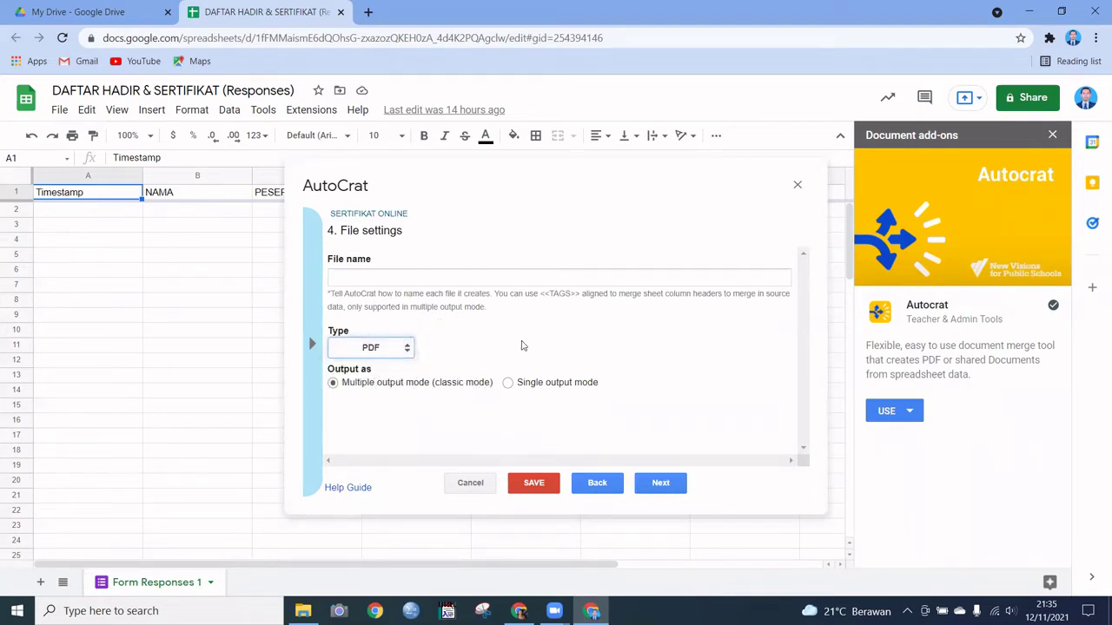
left_click(508, 383)
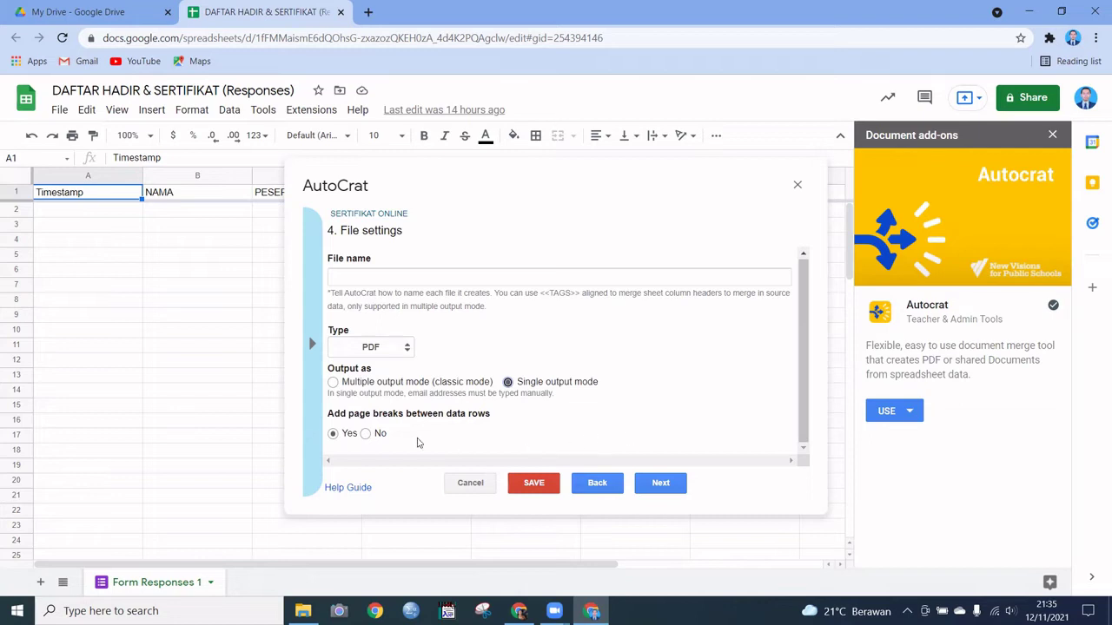
left_click(657, 490)
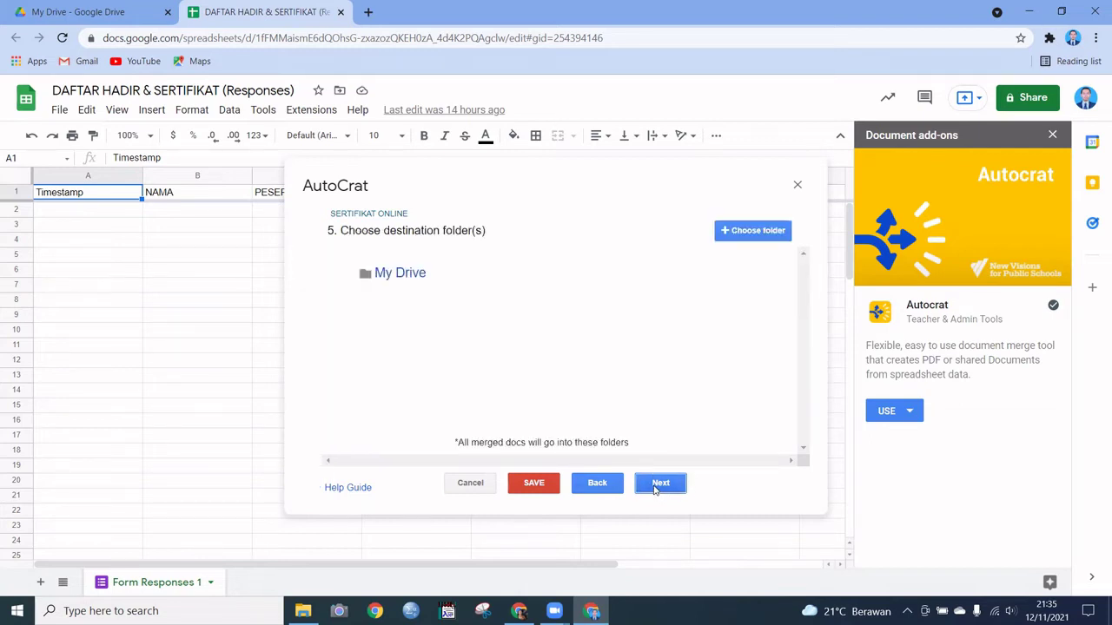
Step: Add the SERTIFIKAT VAKSIN Drive folder as the job's destination folder
left_click(764, 236)
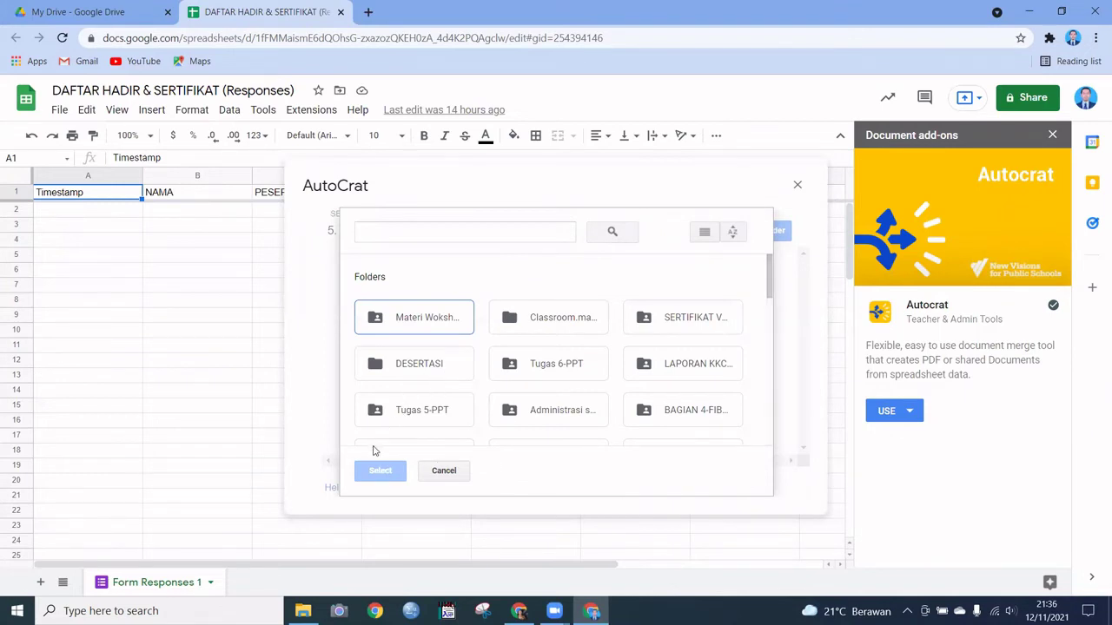
left_click(707, 330)
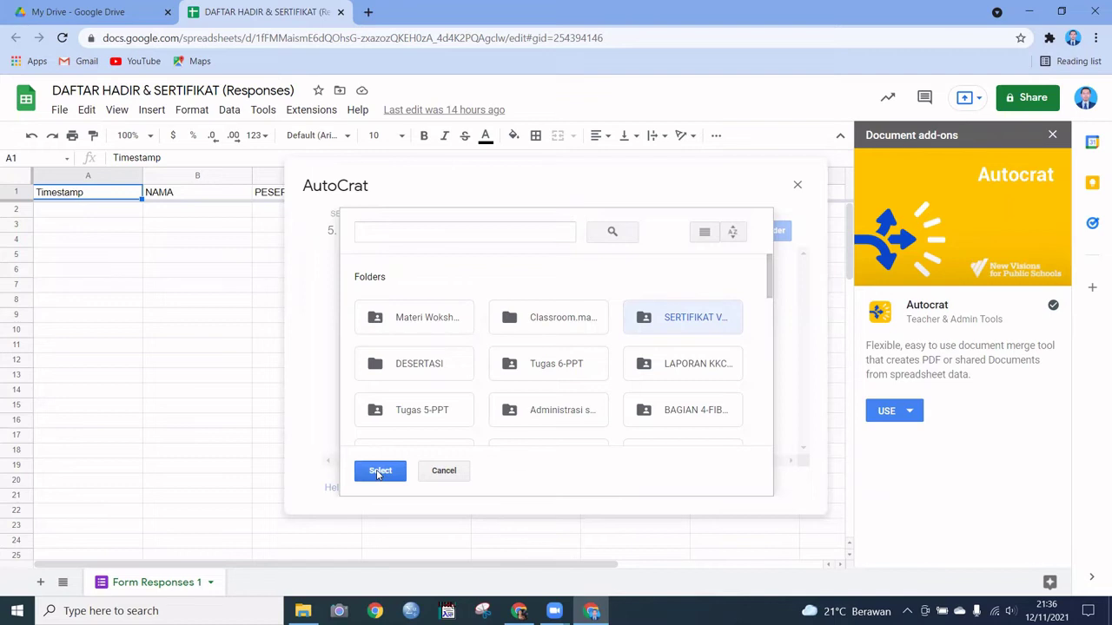
left_click(379, 472)
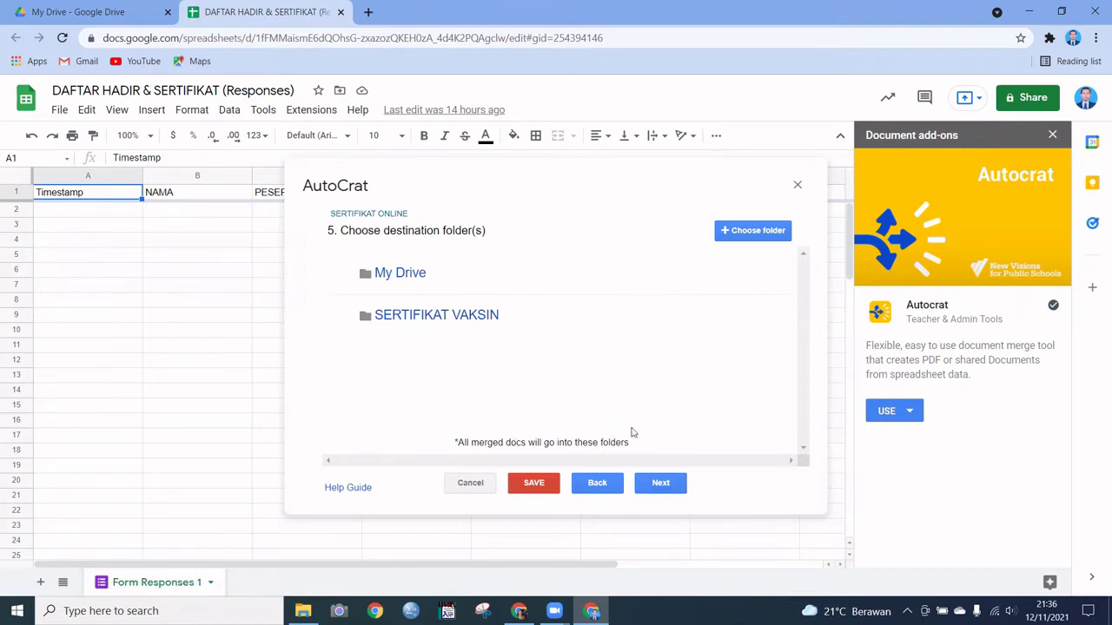
Step: Skip past the destination folder, dynamic folder reference and merge condition steps
left_click(661, 483)
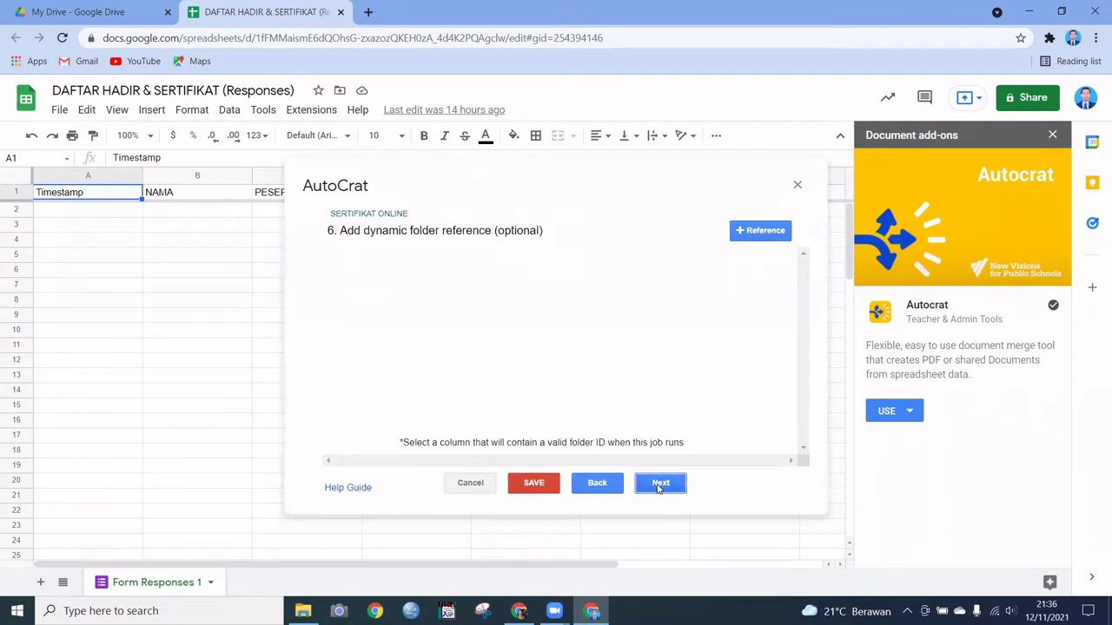
left_click(659, 488)
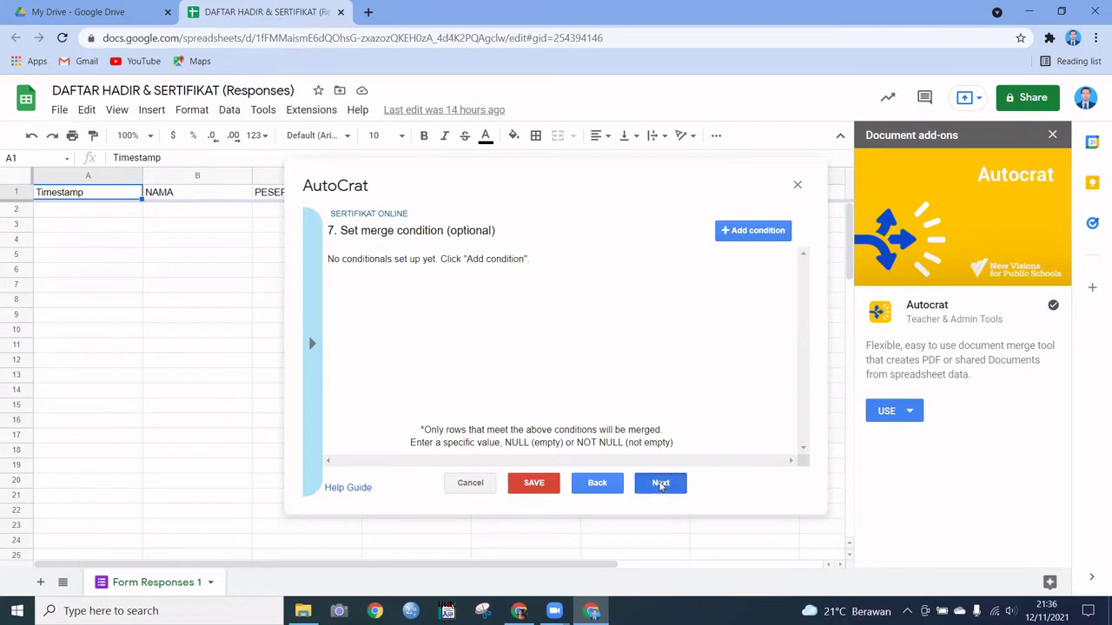
left_click(660, 485)
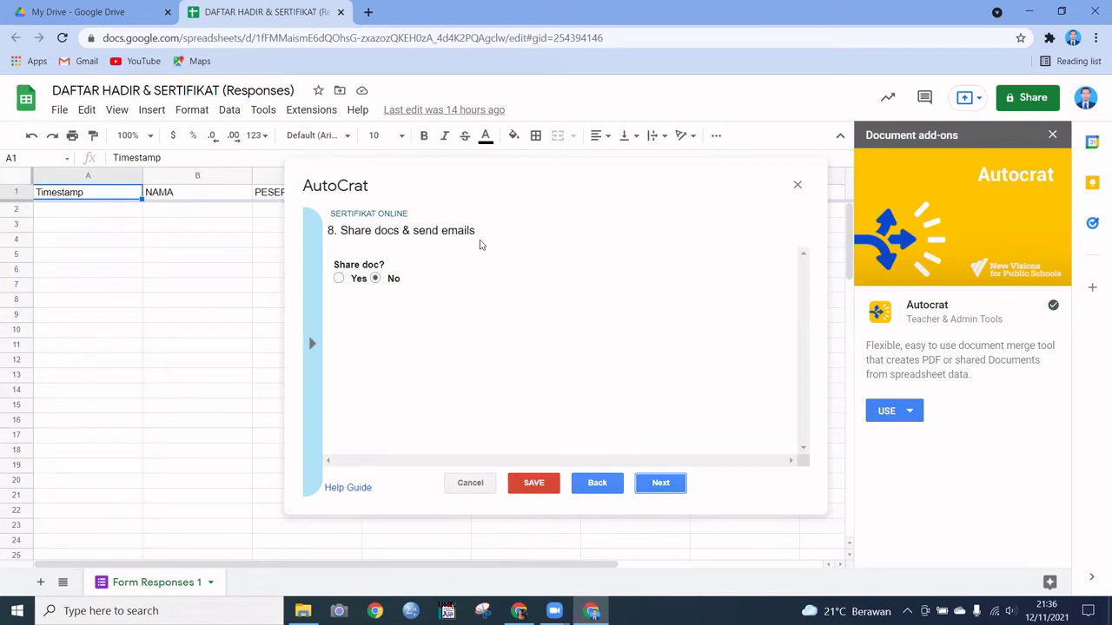
Step: Set Share doc? to Yes and Send from generic no-reply address to Yes
left_click(338, 279)
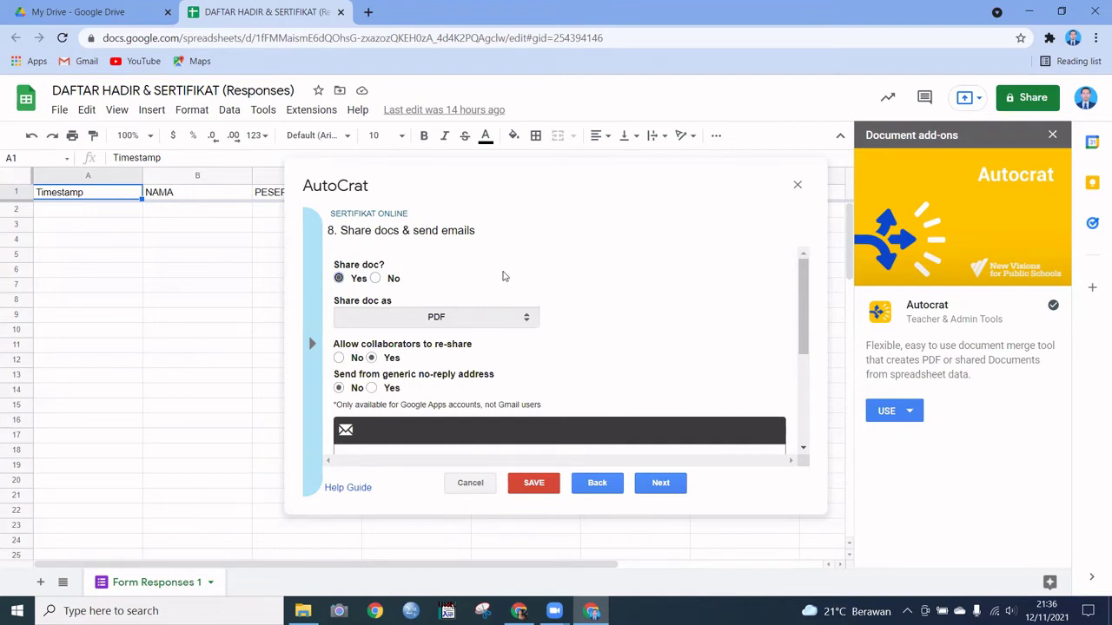
scroll(571, 332, "down", 2)
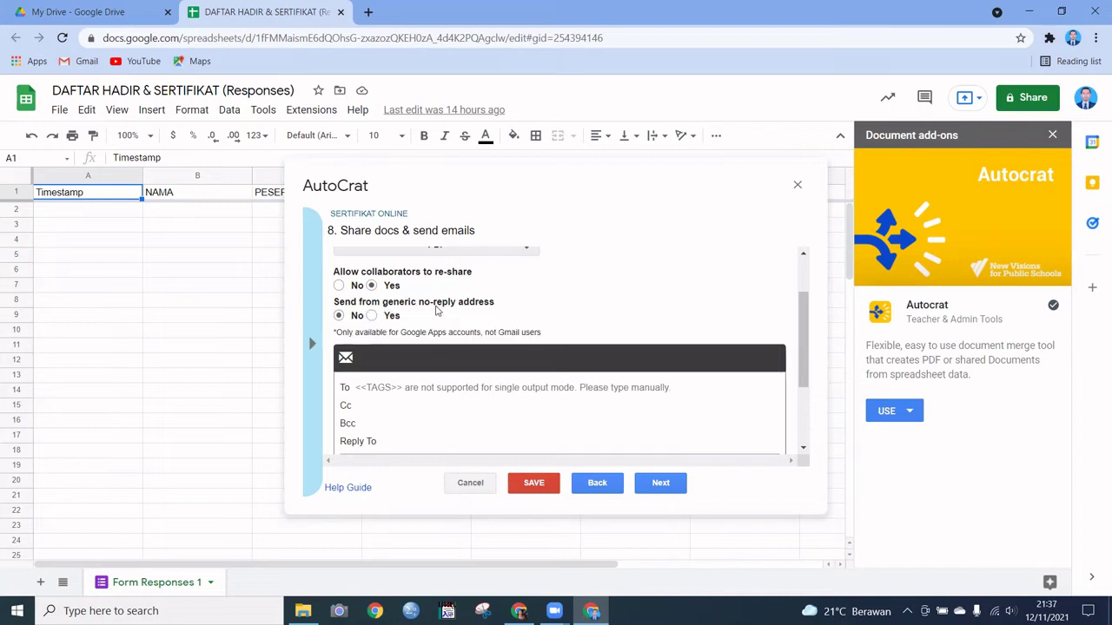
left_click(372, 316)
scroll(483, 289, "up", 2)
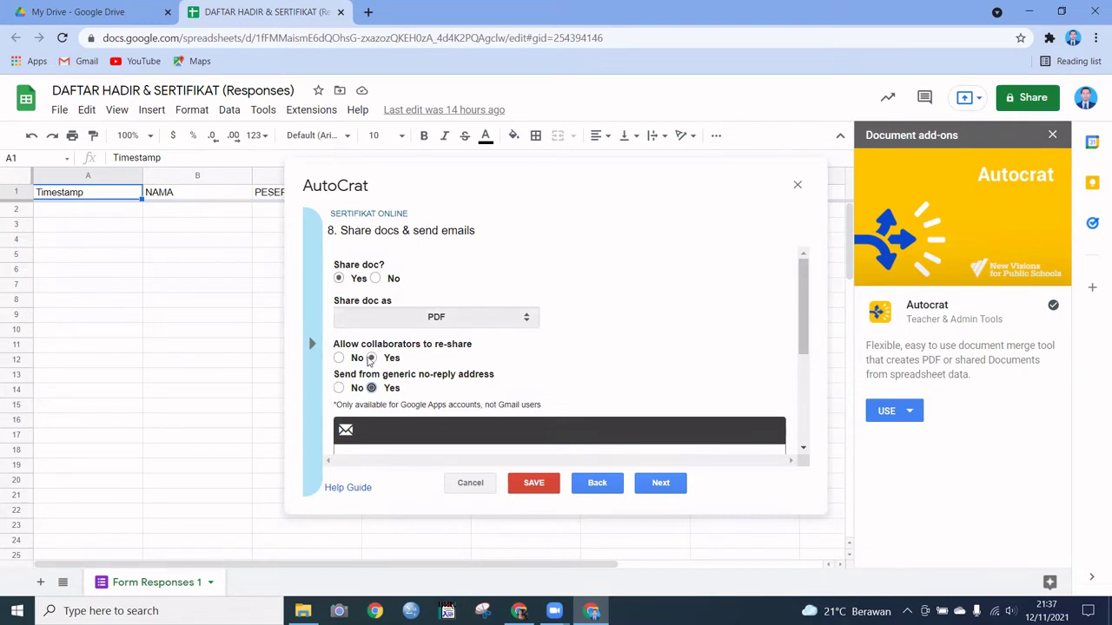
scroll(433, 360, "down", 3)
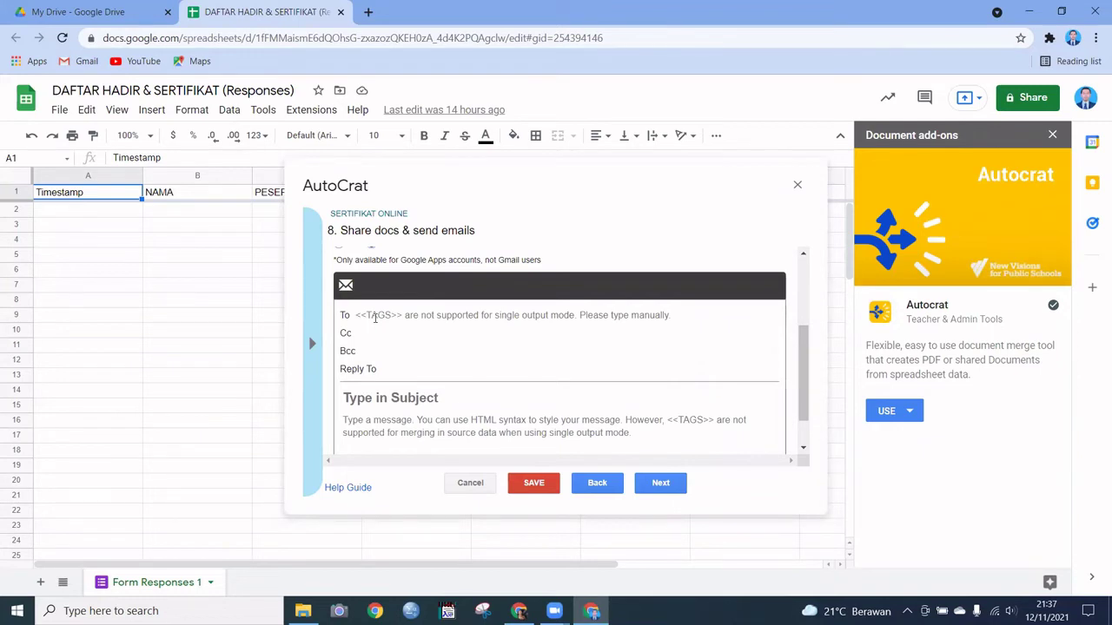
Step: Set the email recipient to <<EMAIL>> and the subject to 'SERTIFIKAT PELATIHAN'
double_click(451, 178)
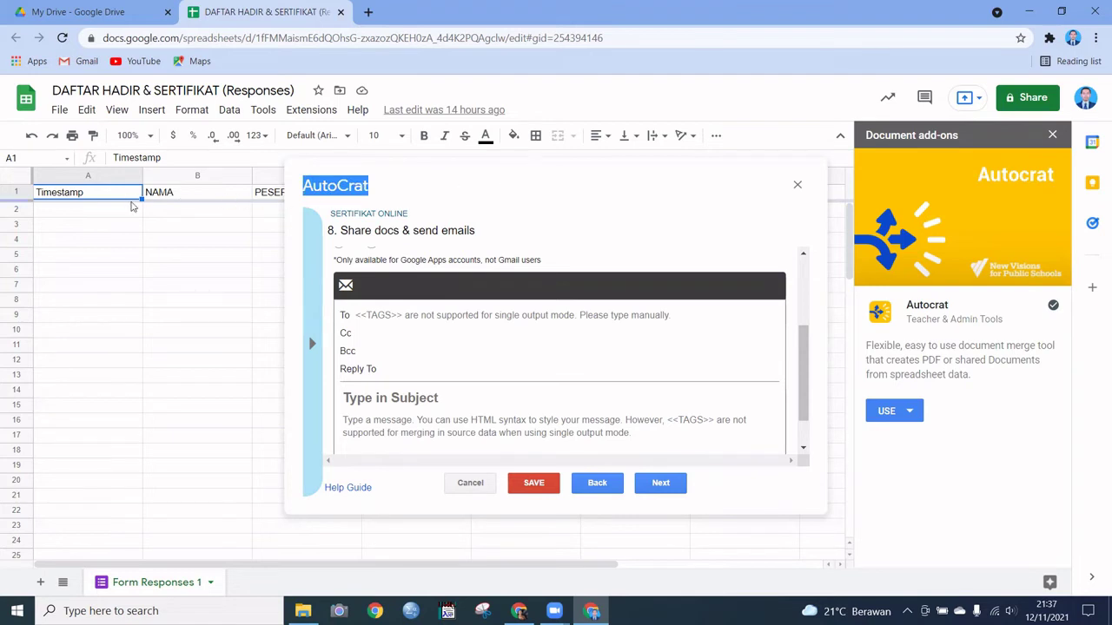
left_click(388, 316)
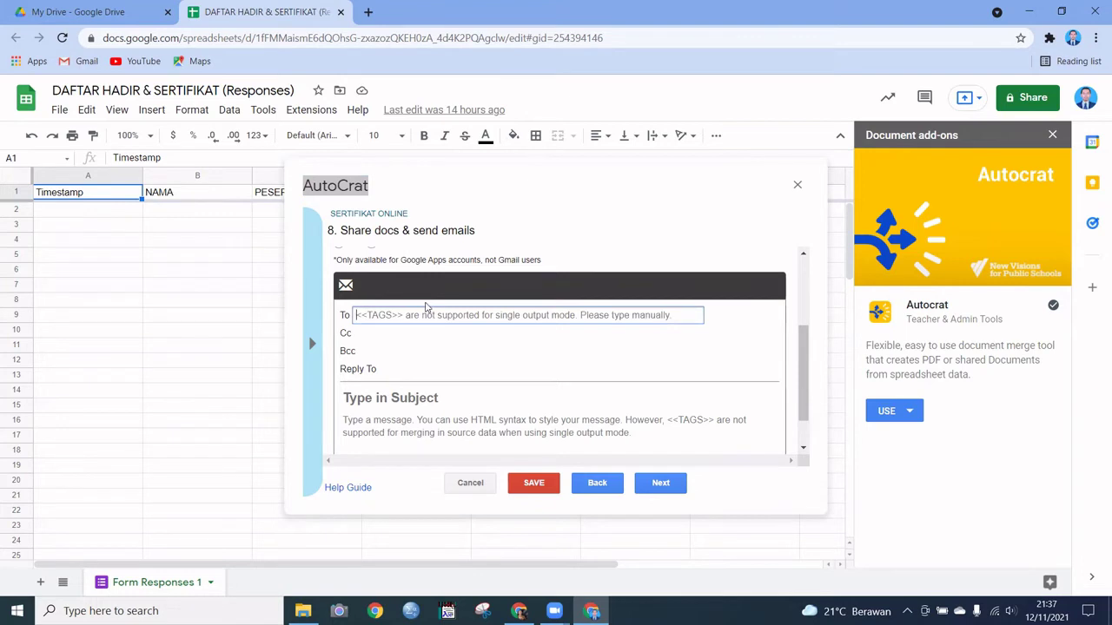
type("<<")
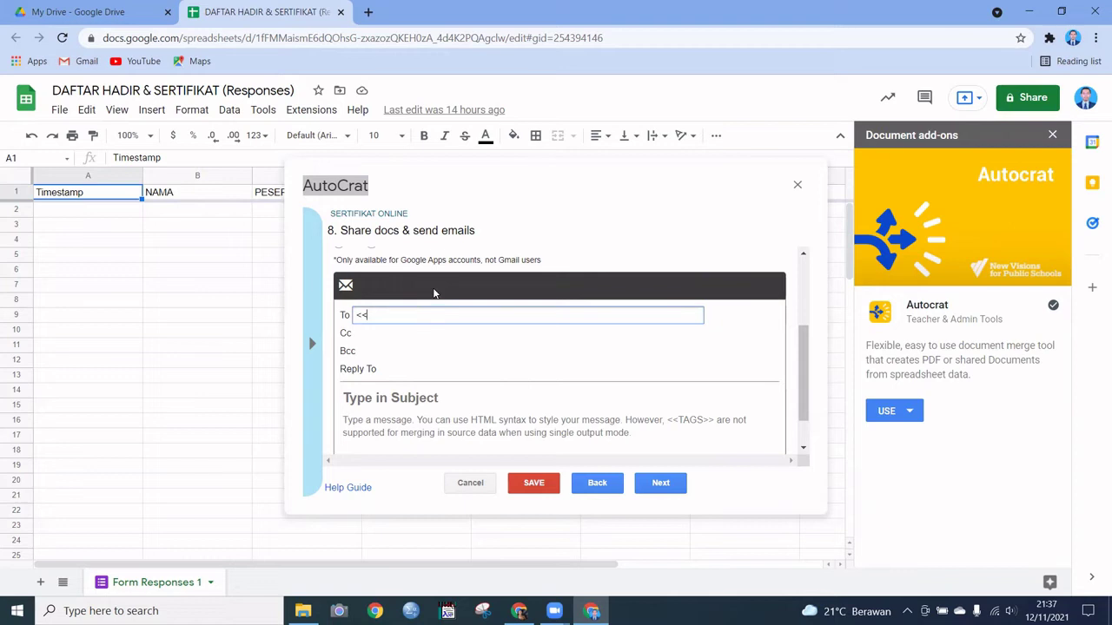
type("EMAIL")
type(">>")
left_click(414, 398)
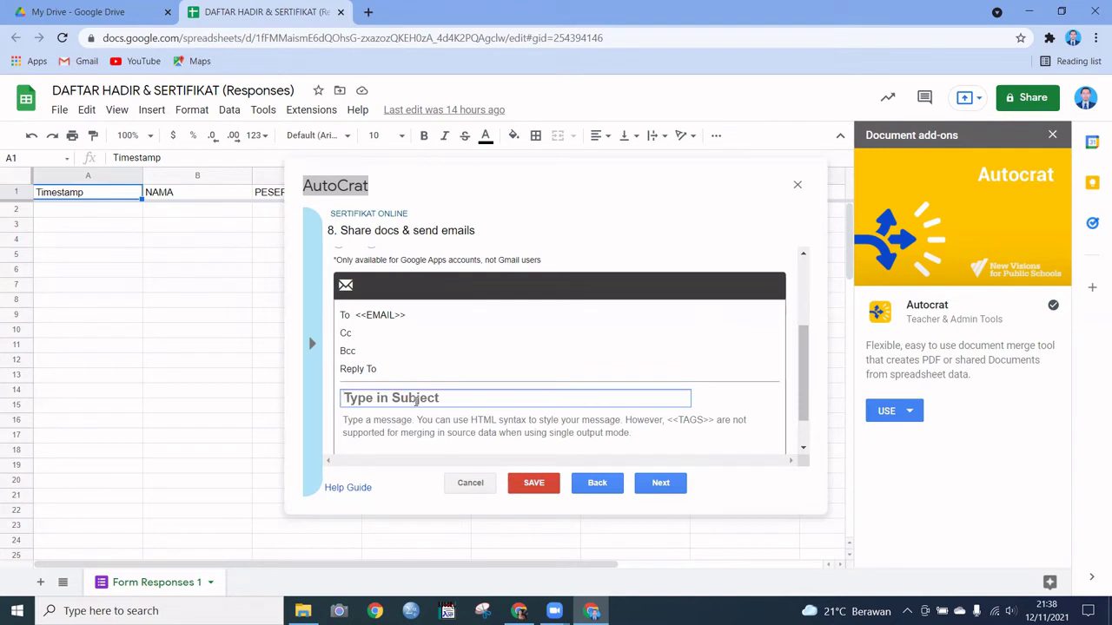
type("SERTIFIKAT")
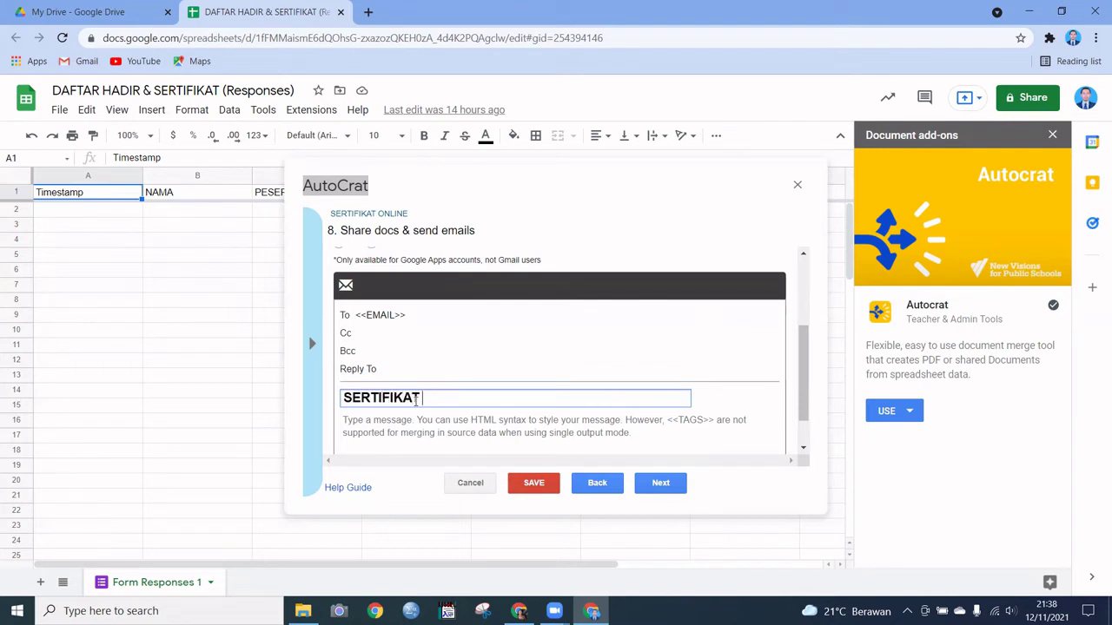
type(" PELATIHAN")
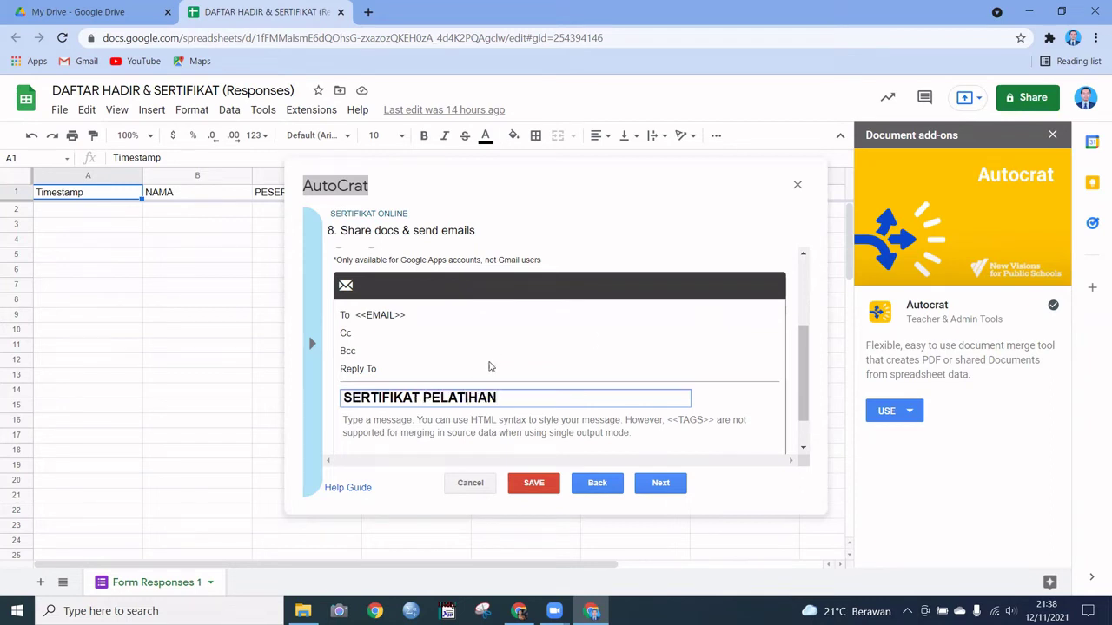
Step: Write the body 'Berikut kami kirimkan, sertifikat kegiatan pelatihan online', signed 'ttd' and 'PANITIA'
scroll(565, 348, "down", 1)
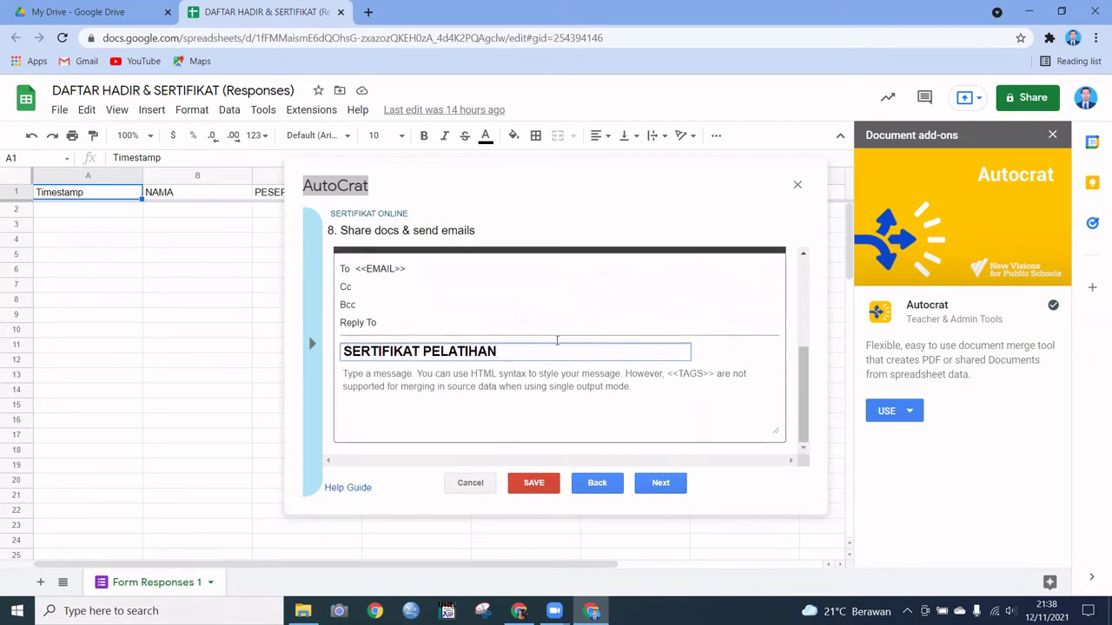
left_click(444, 378)
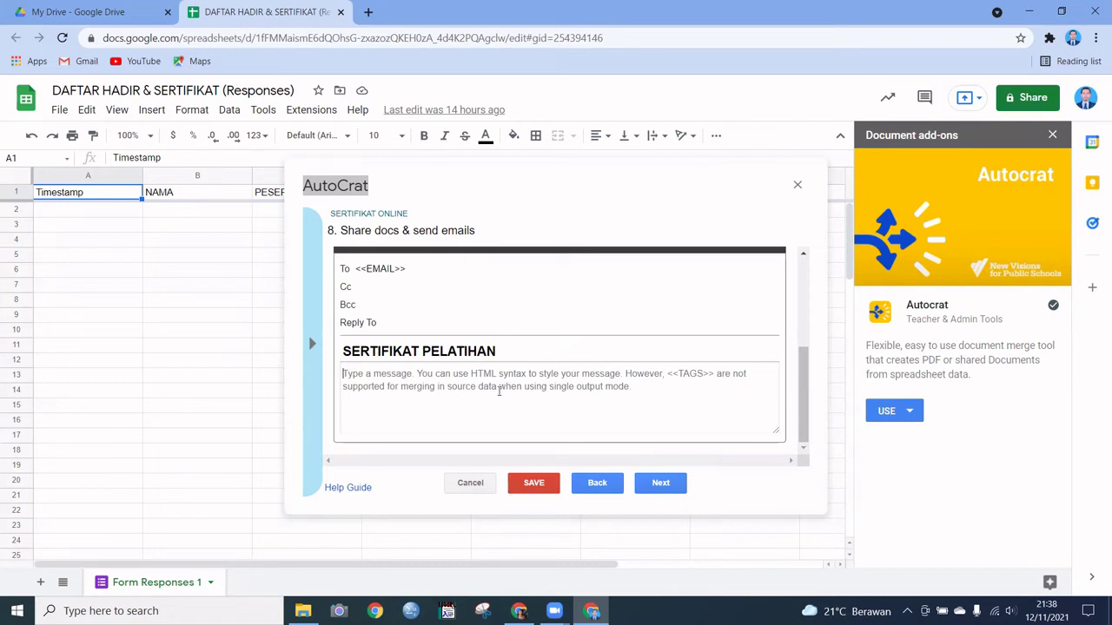
type("Berikut")
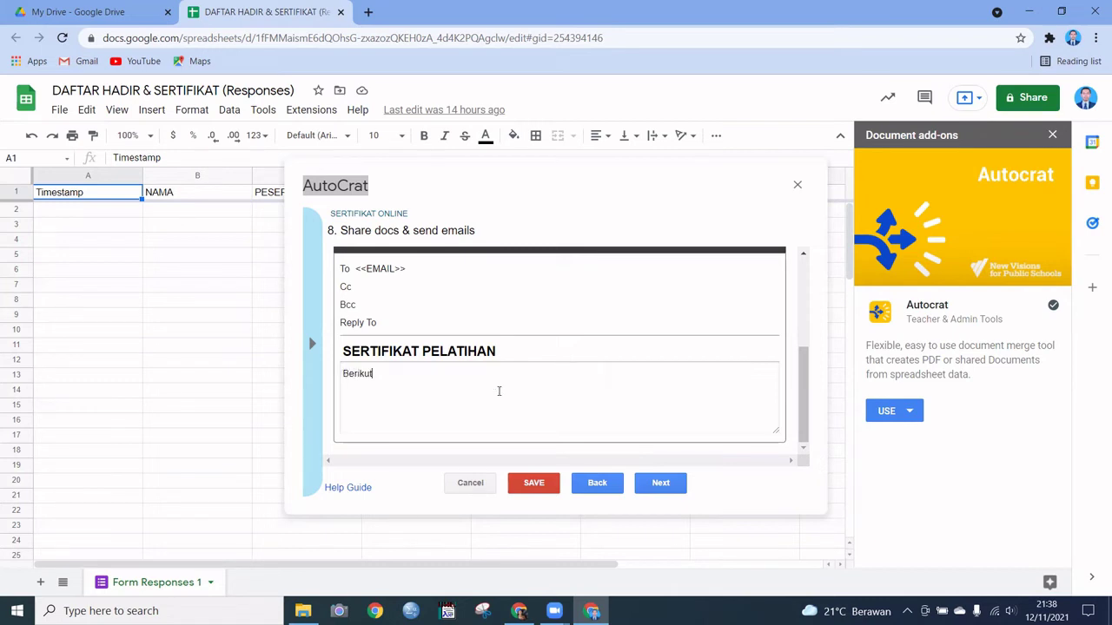
type(" kami kirimkan, sertifikat ")
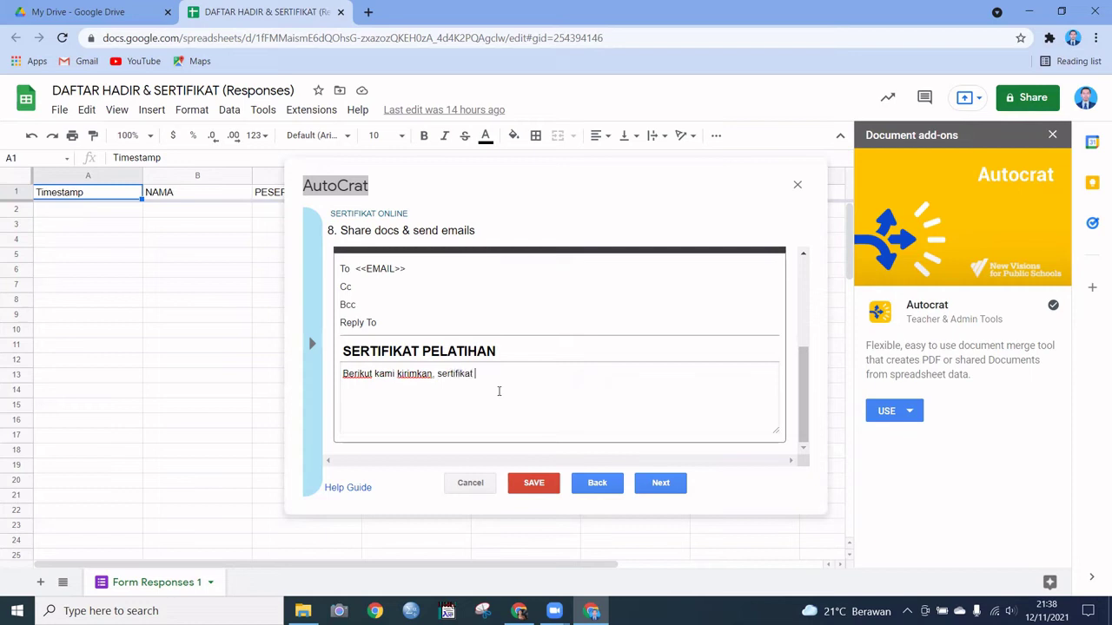
type("kegiatan pelatihan online")
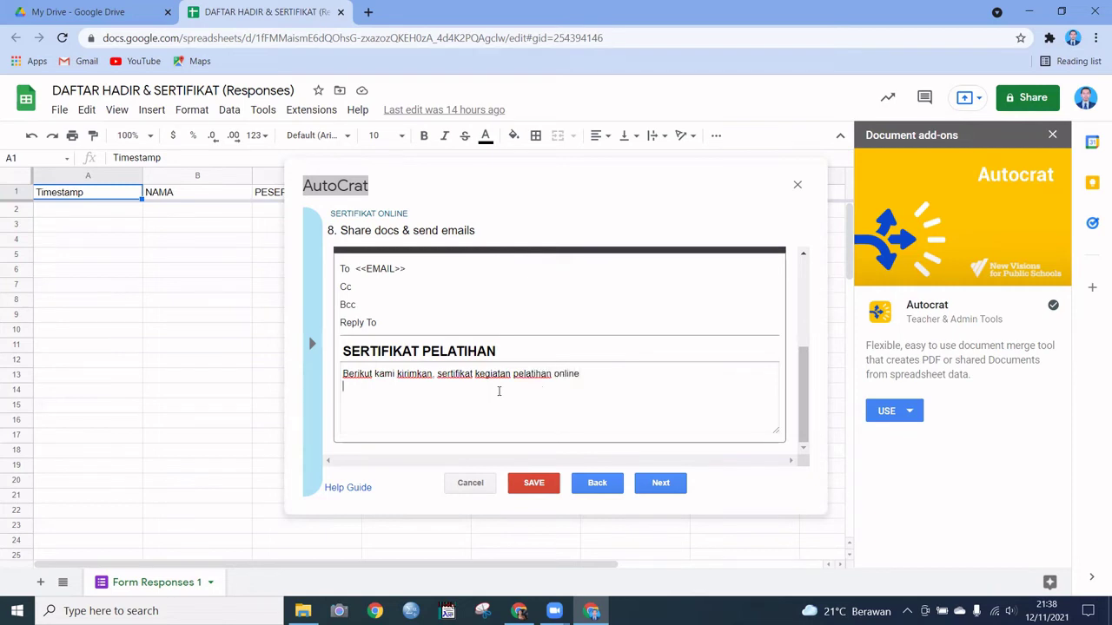
key("Return")
type("ttd")
key("Return")
type("PANITO")
key("BackSpace")
type("IA")
left_click(658, 484)
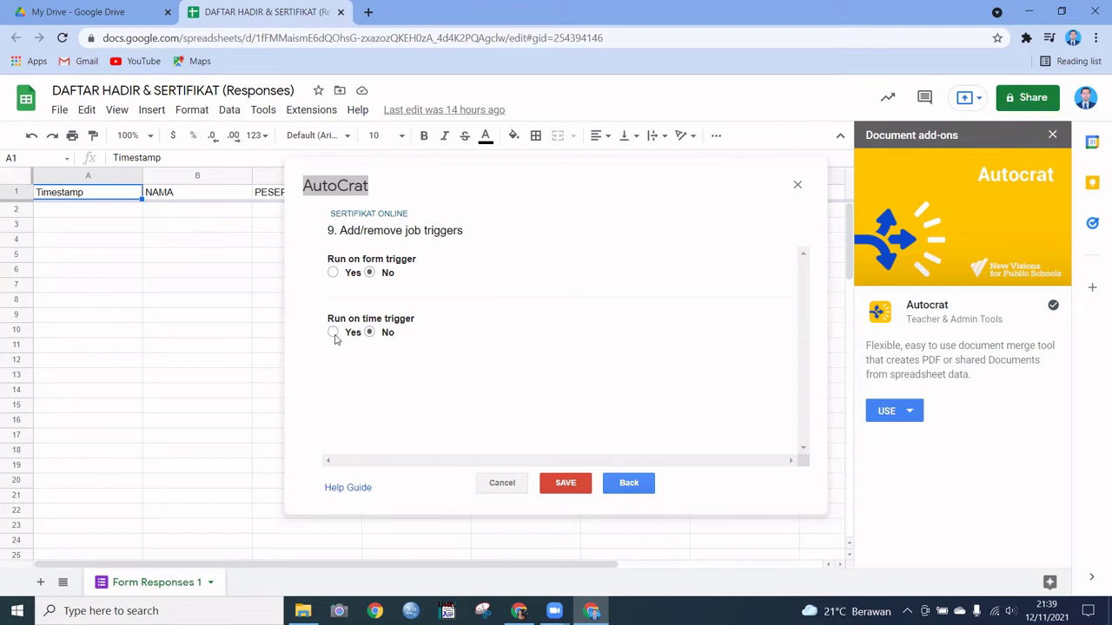
Step: Turn on Autocrat's time trigger, confirm it, and keep the run interval at every one hour
left_click(334, 337)
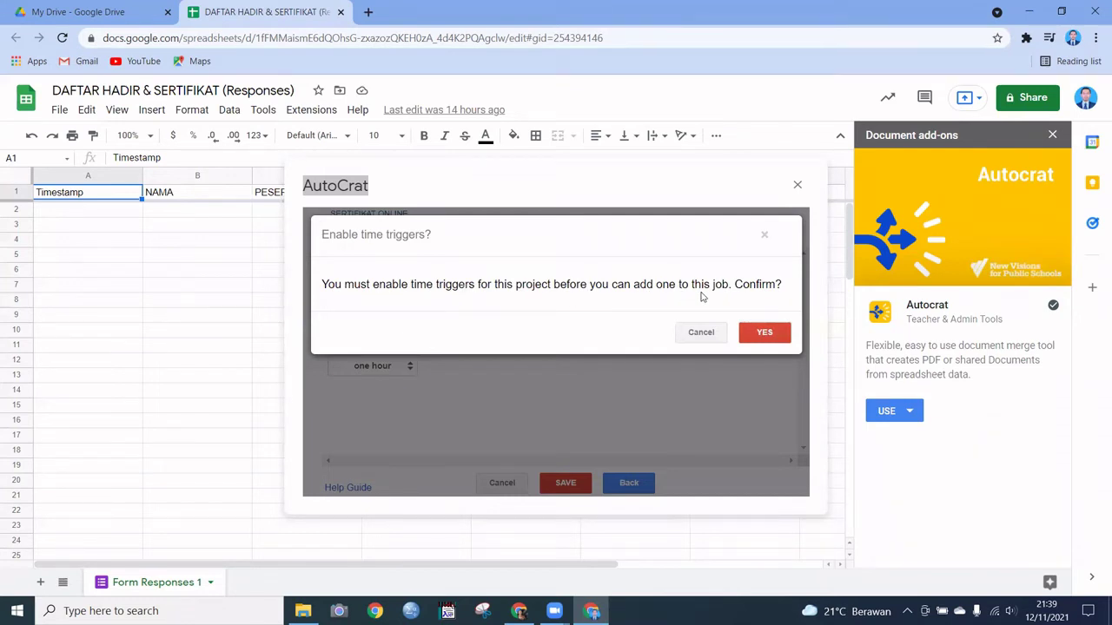
left_click(772, 333)
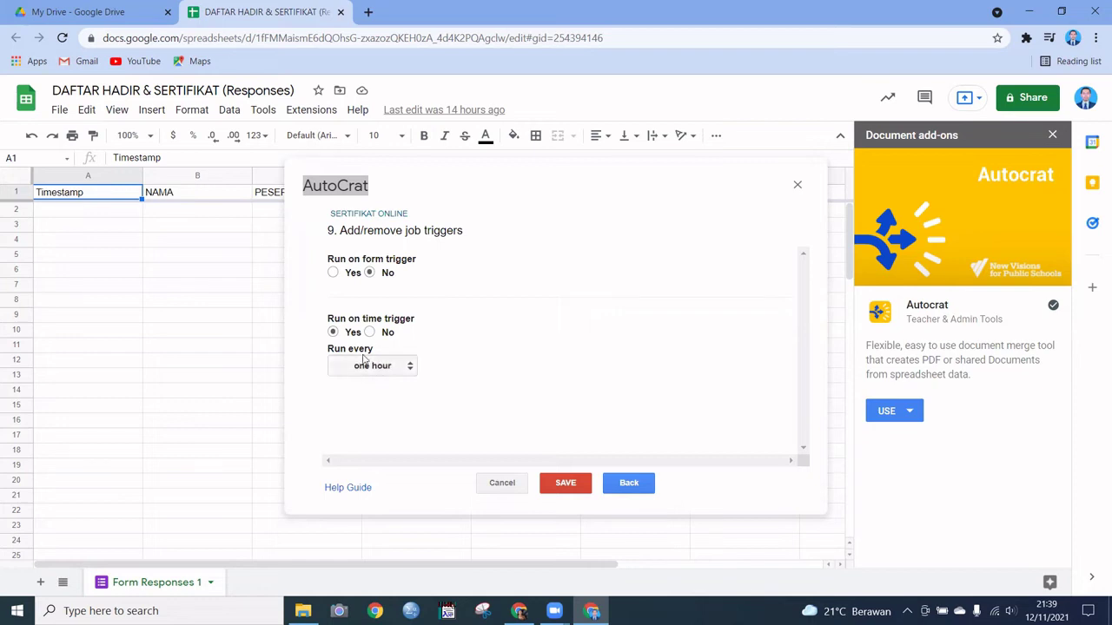
left_click(410, 368)
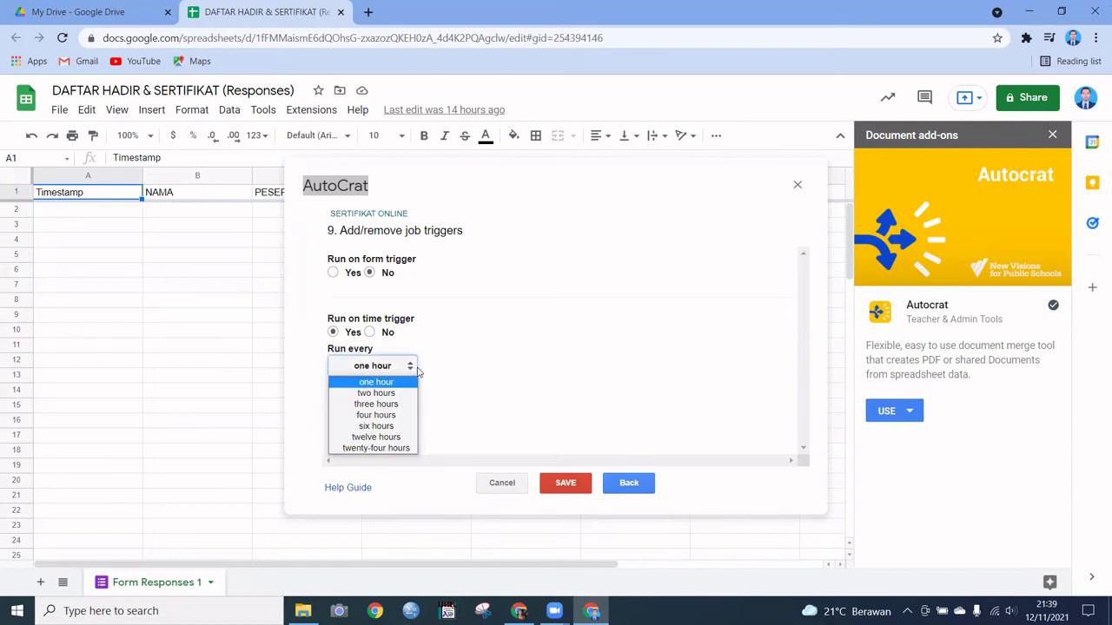
left_click(460, 346)
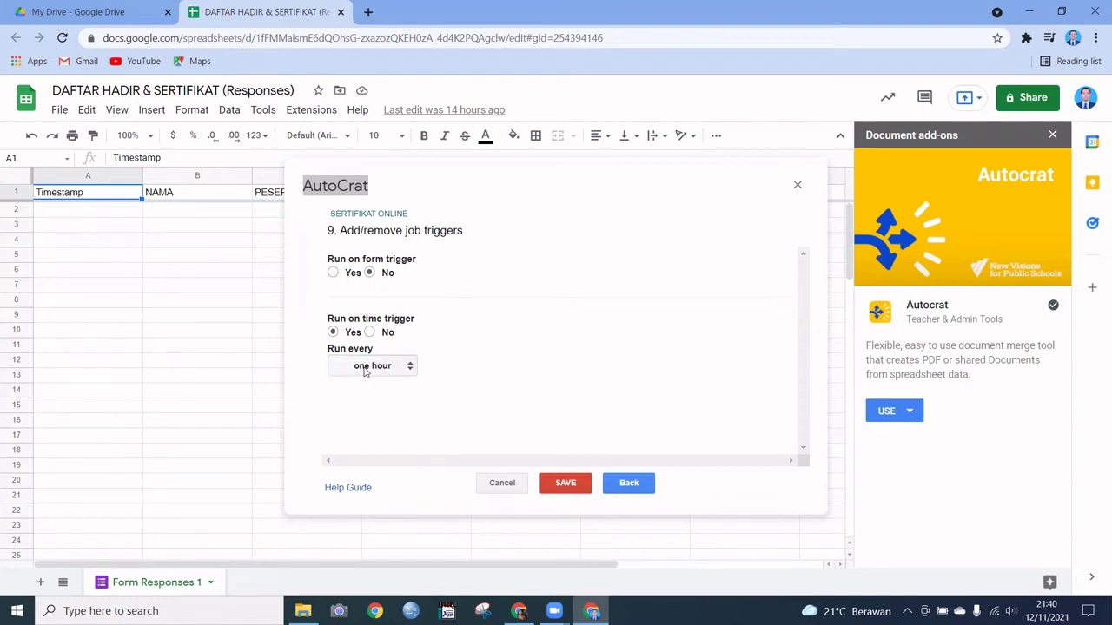
left_click(410, 371)
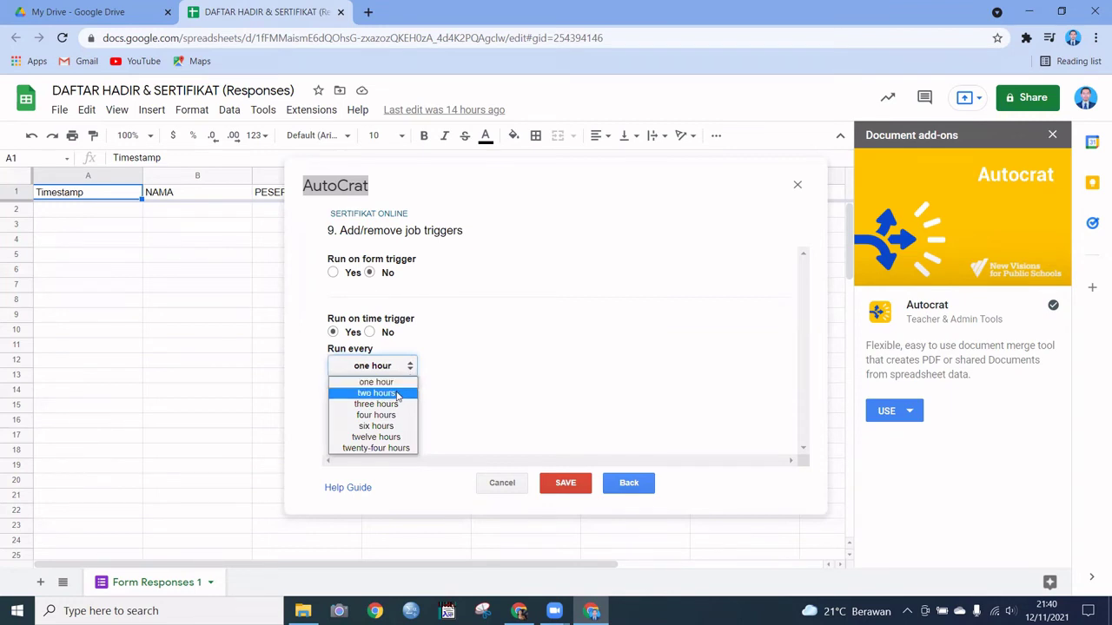
left_click(442, 345)
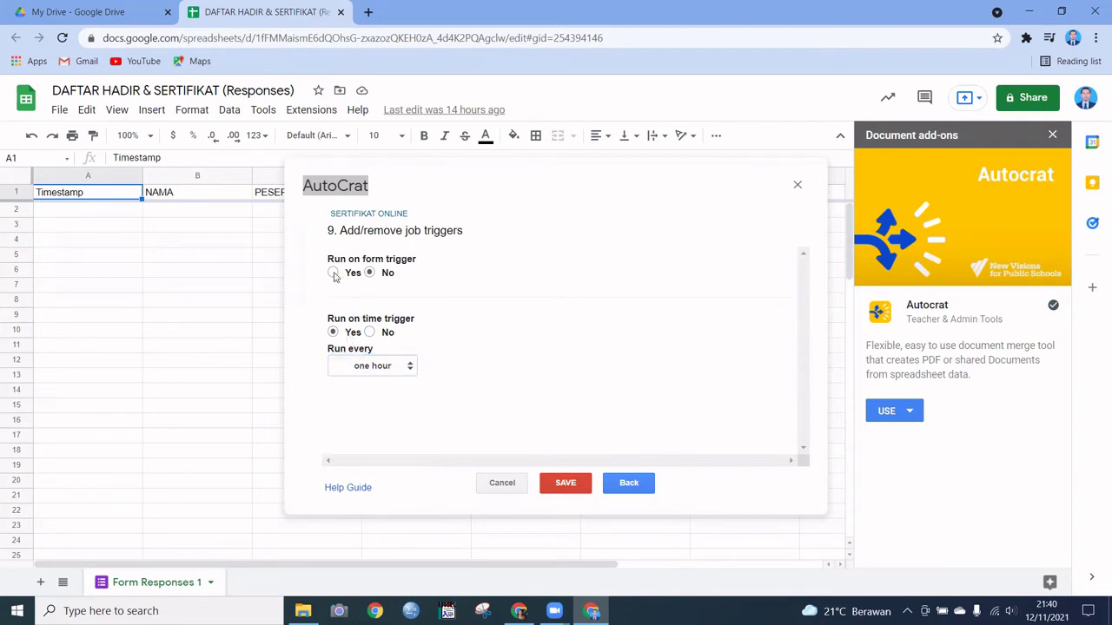
Step: Enable the form-submit trigger for the SERTIFIKAT ONLINE job, confirm, then set the time trigger to No
left_click(335, 275)
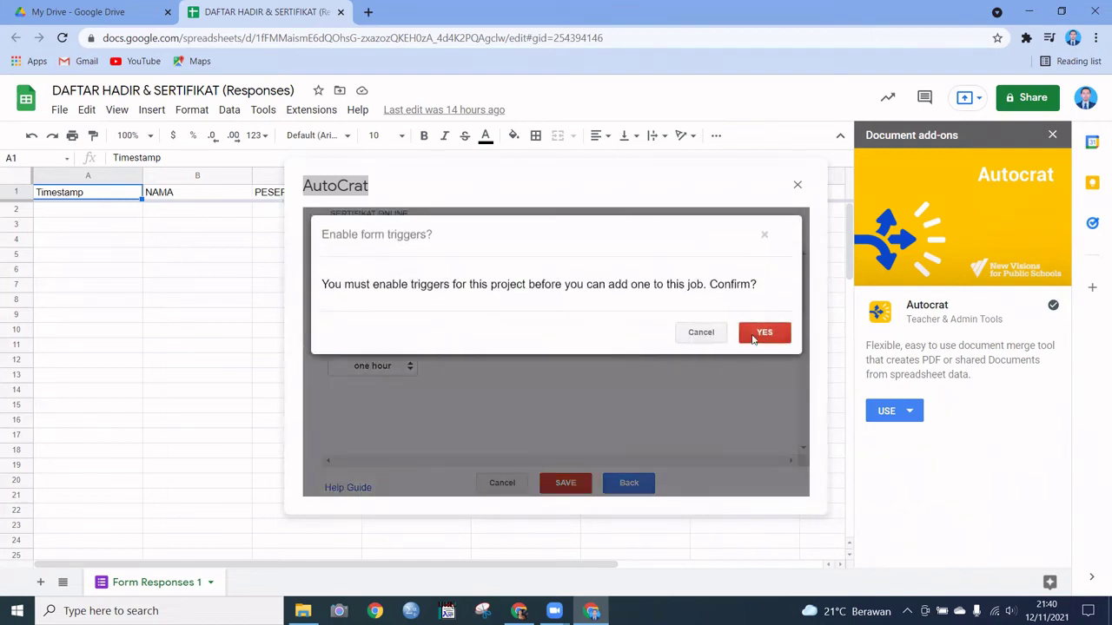
left_click(763, 333)
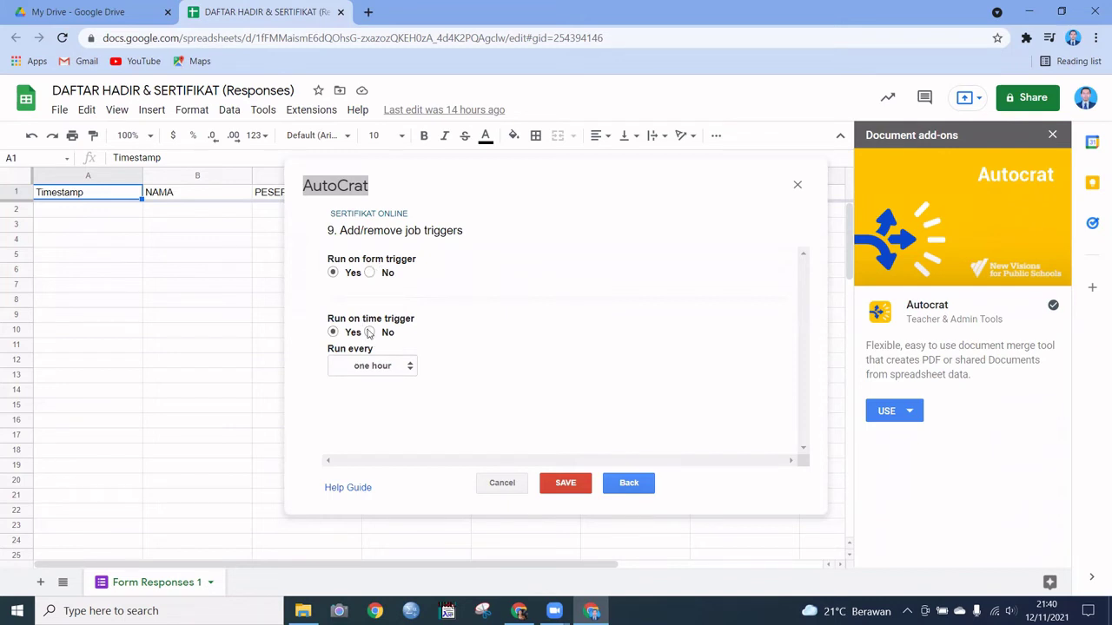
left_click(369, 333)
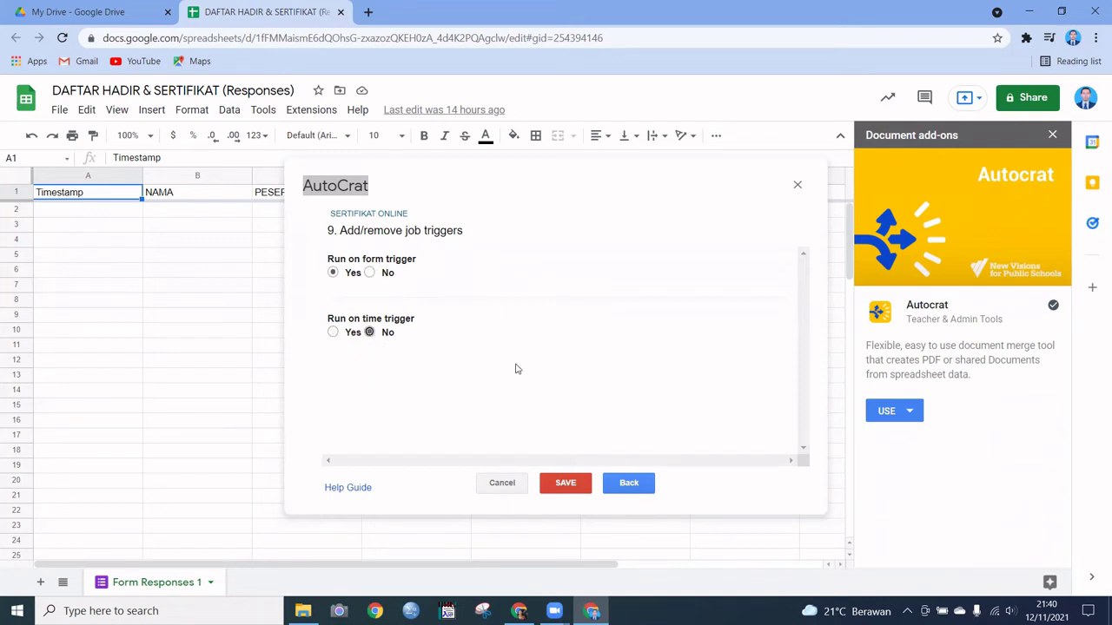
Step: Dismiss the missing file name error and enter SERTIFIKAT ONLINE as the file name
left_click(565, 483)
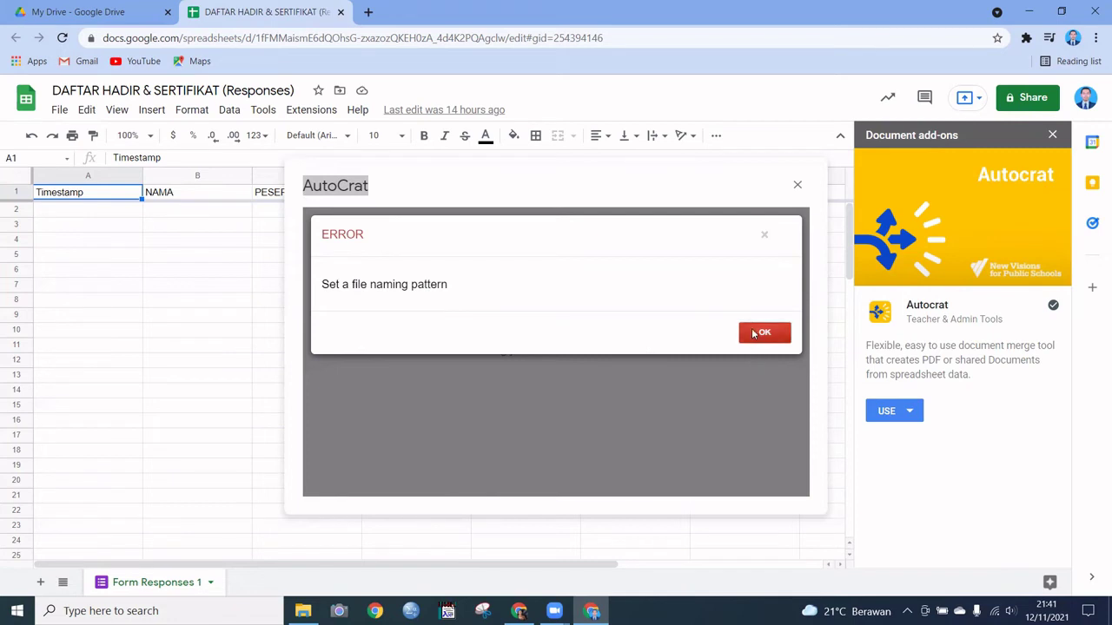
left_click(753, 334)
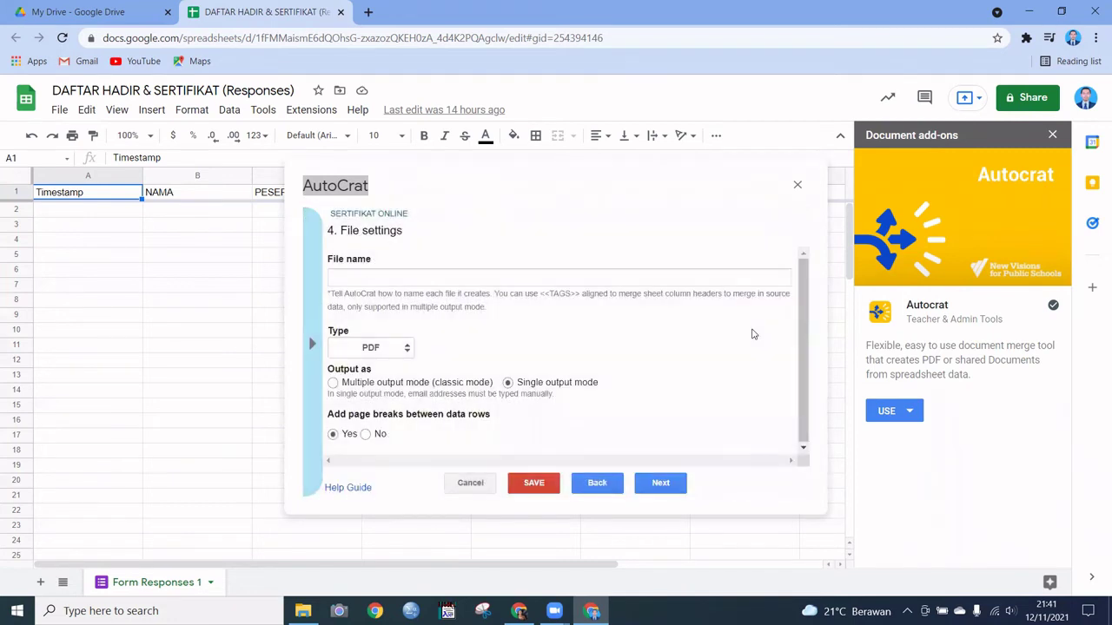
left_click(596, 274)
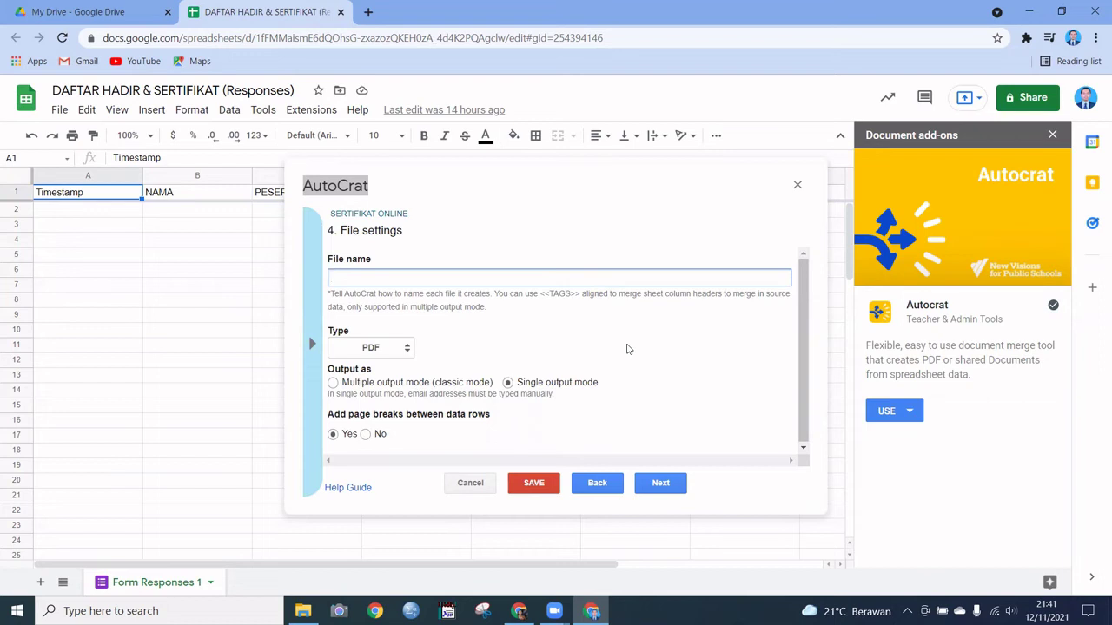
type("SERTIFIKAT ONLINE")
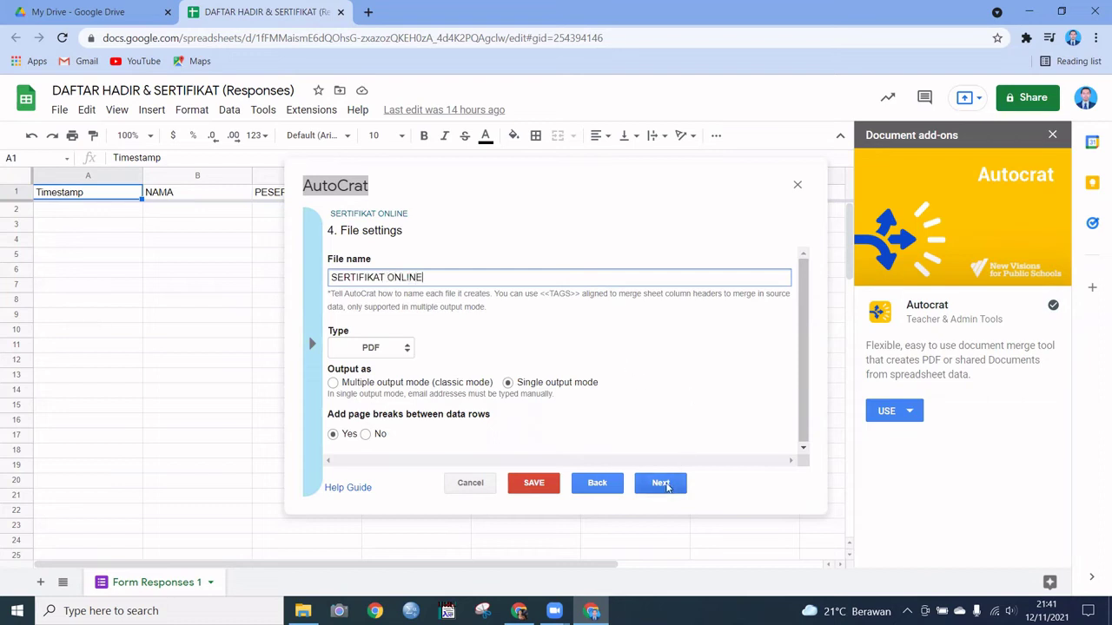
Step: Advance through the folder, dynamic reference and merge condition steps, then save the job
left_click(662, 484)
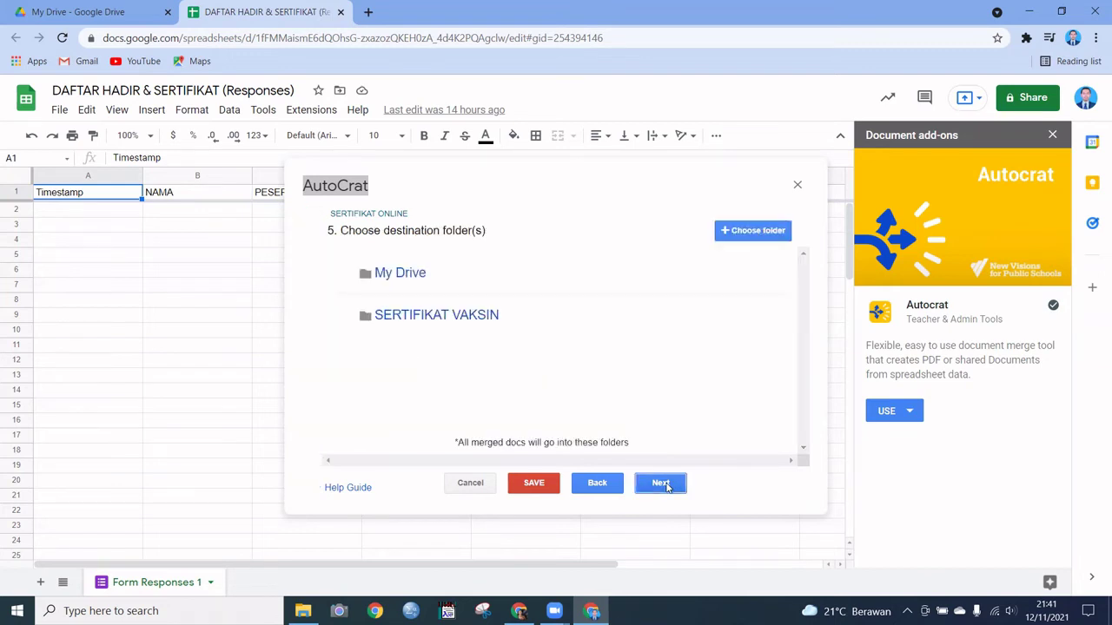
left_click(662, 484)
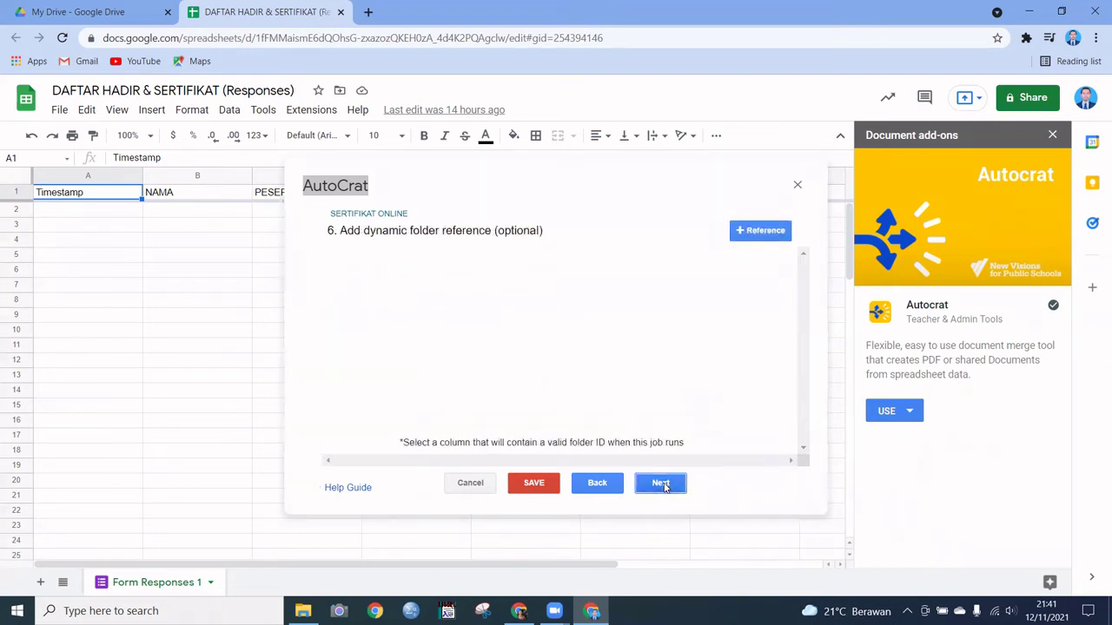
left_click(663, 485)
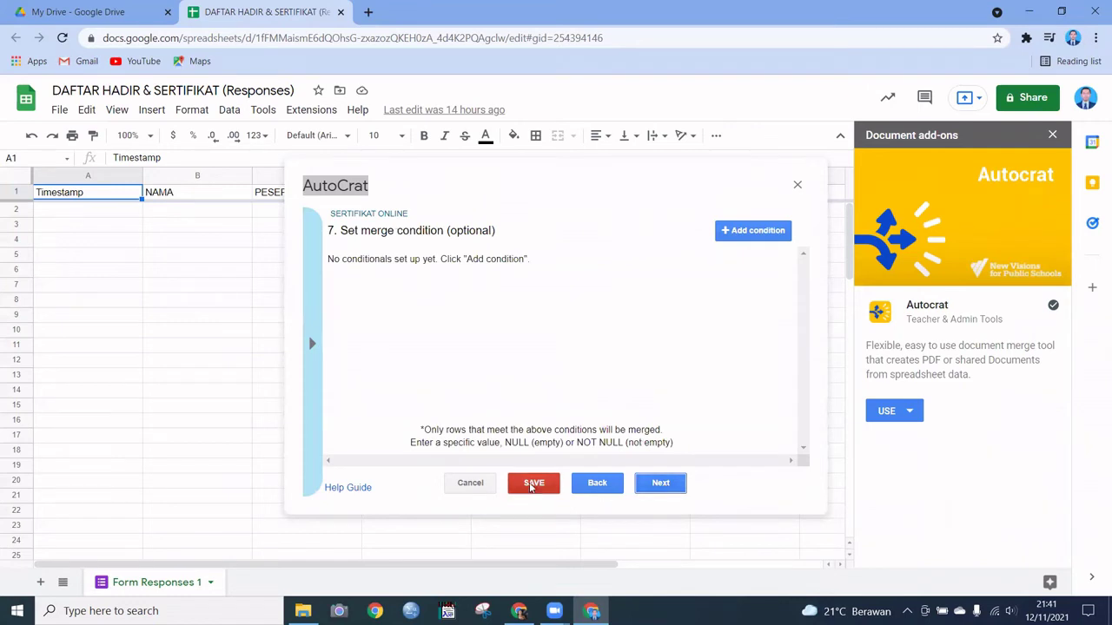
left_click(532, 484)
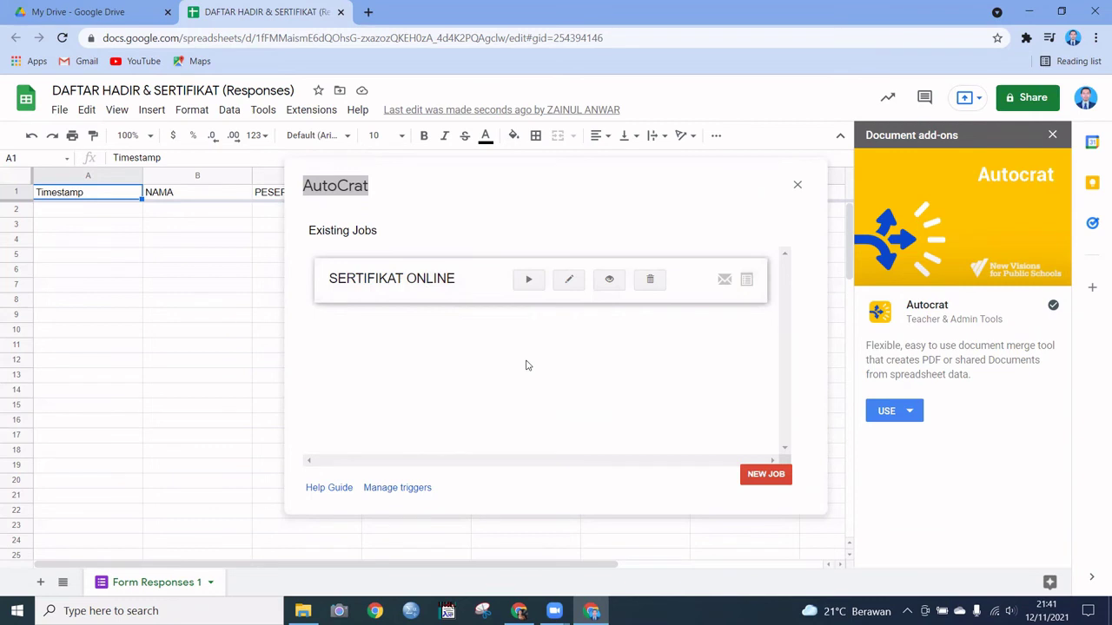
Step: Open the DAFTAR HADIR & SERTIFIKAT form from Google Drive and dismiss the tip
left_click(87, 15)
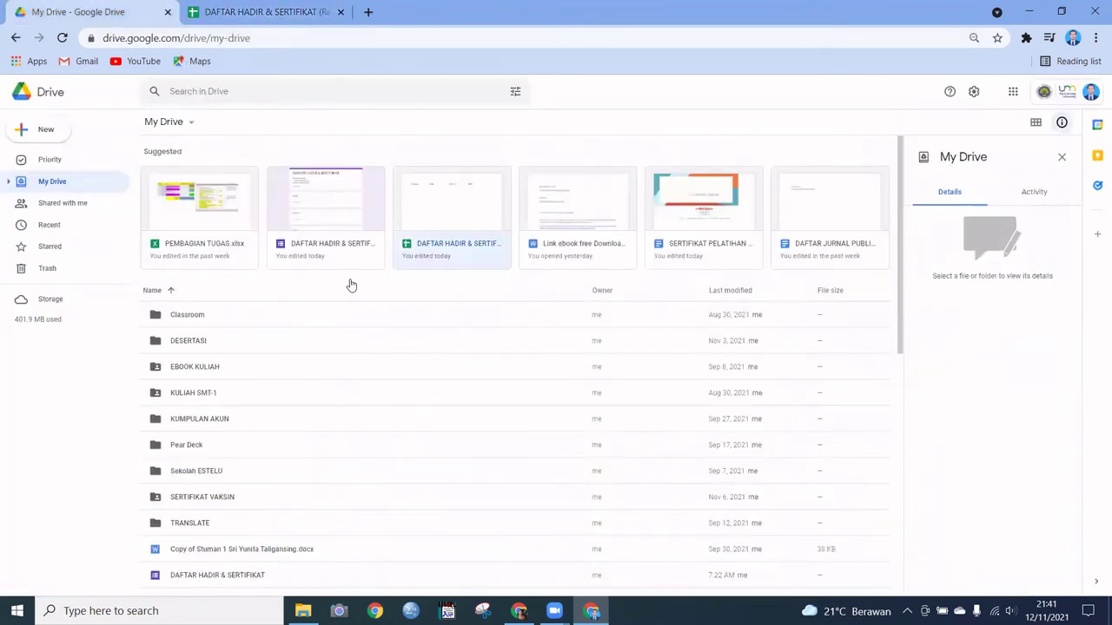
double_click(330, 215)
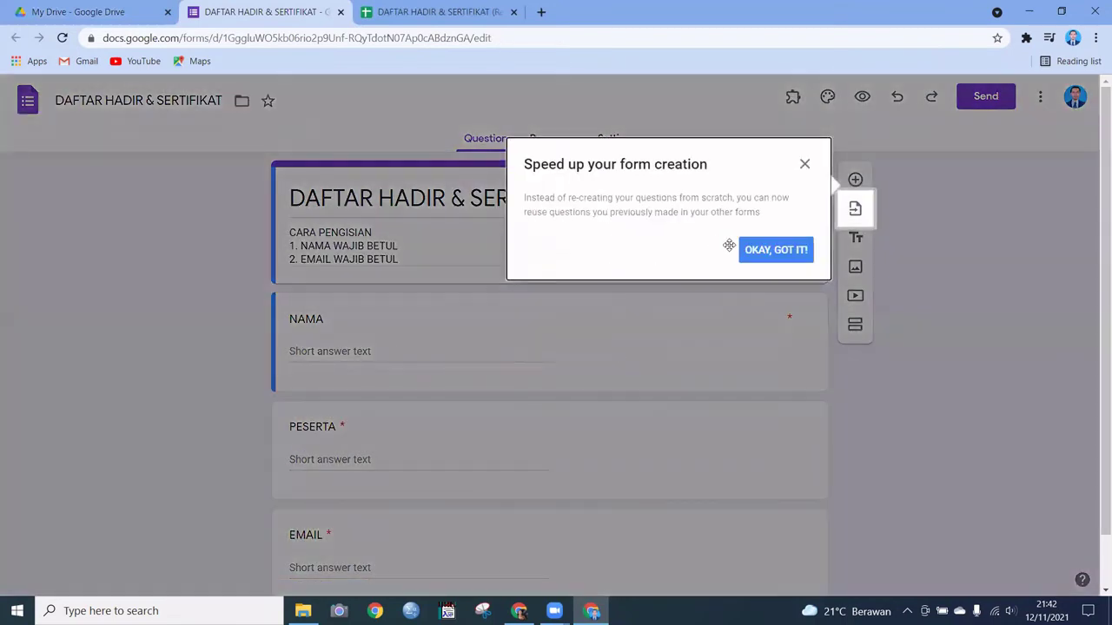
left_click(761, 251)
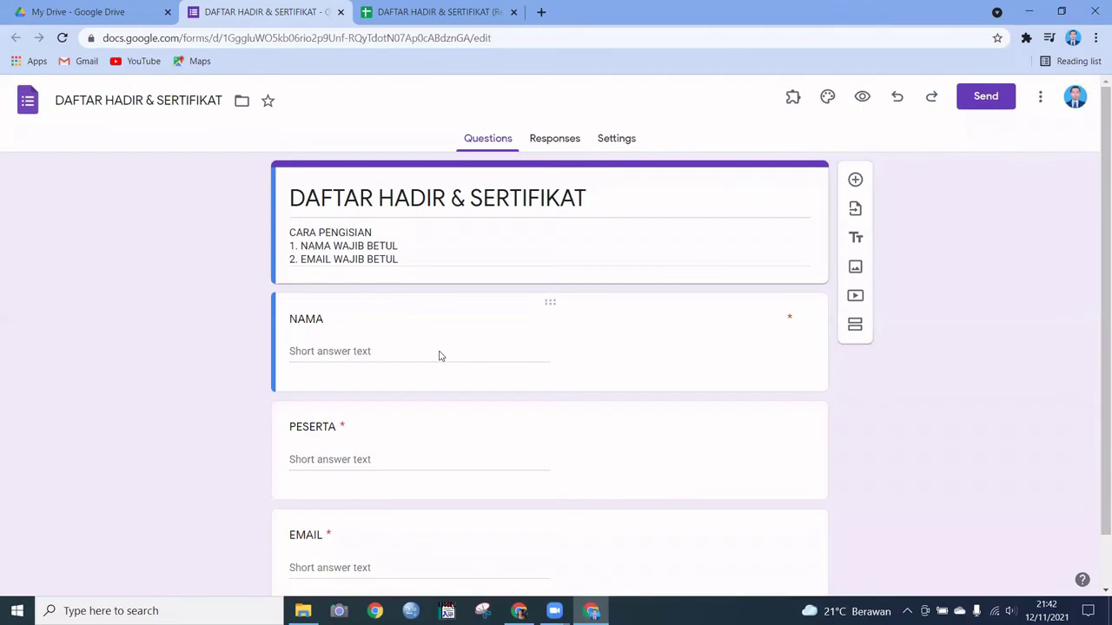
Step: Briefly type into the NAMA question title, then erase the added text so it stays NAMA
left_click(431, 358)
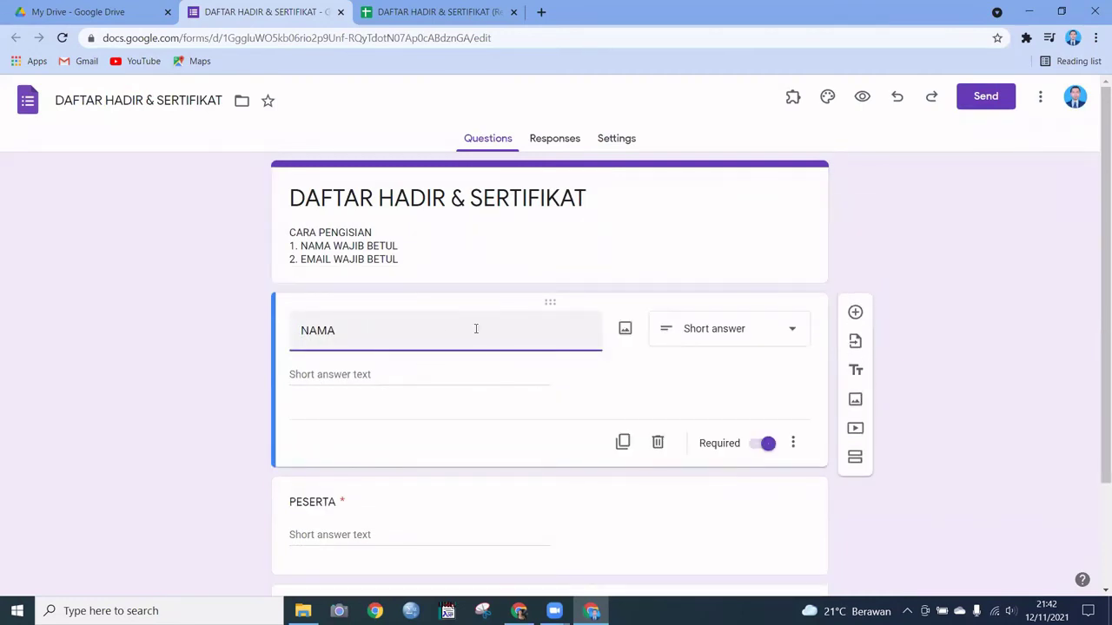
type("z")
key("BackSpace")
type("ZAINUL")
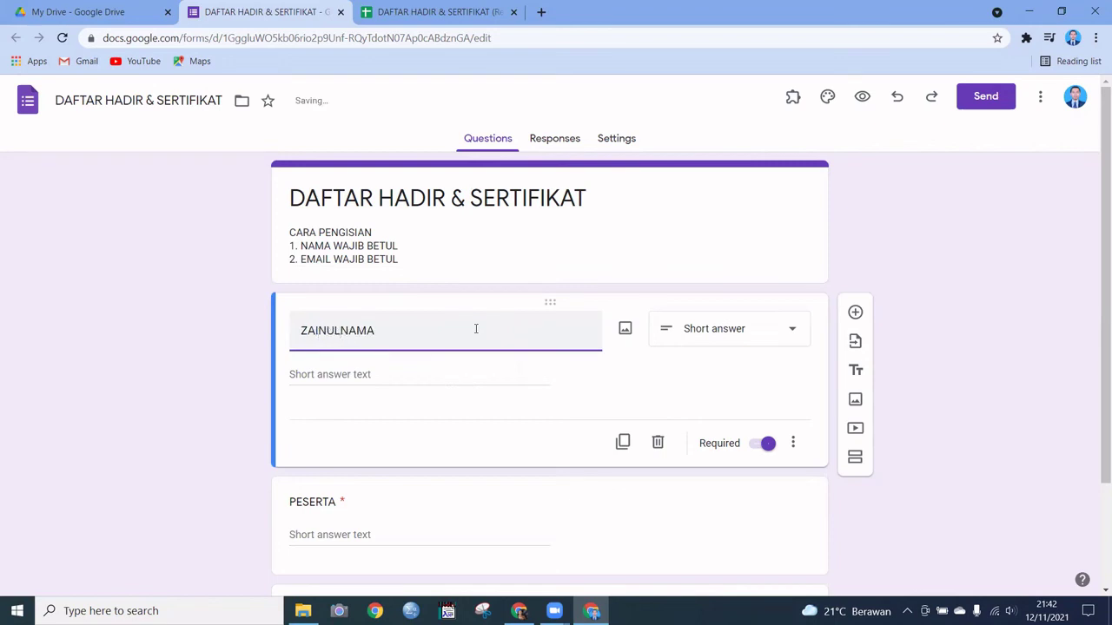
key("BackSpace")
key("BackSpace")
key("BackSpace")
key("BackSpace")
key("BackSpace")
key("BackSpace")
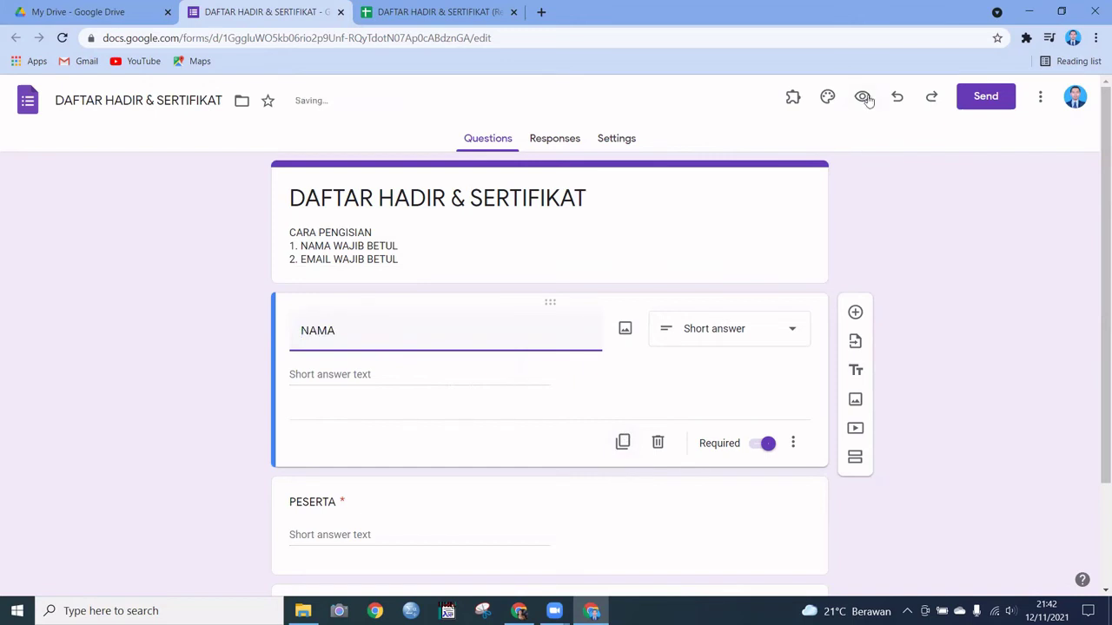
Step: Copy the form's shortened link from the Send dialog
left_click(964, 100)
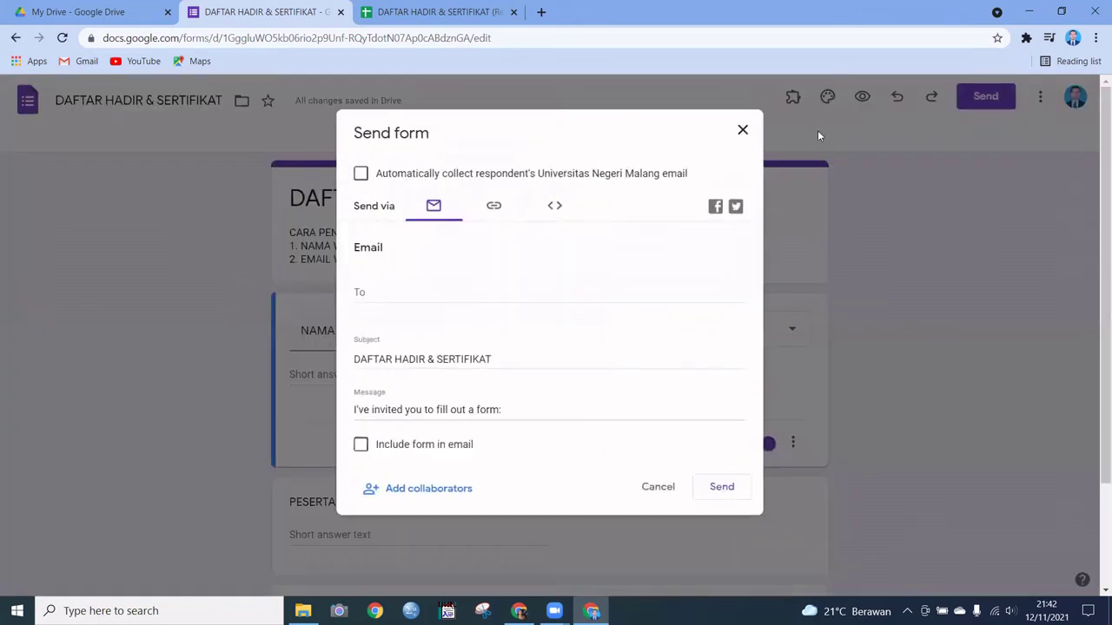
left_click(495, 207)
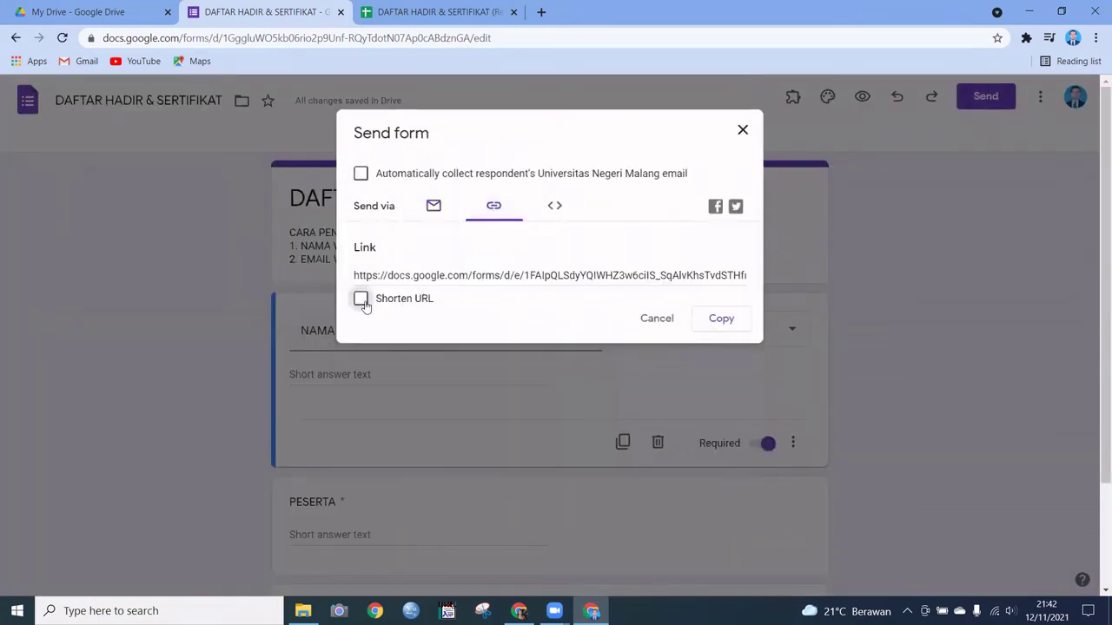
left_click(387, 301)
left_click(711, 321)
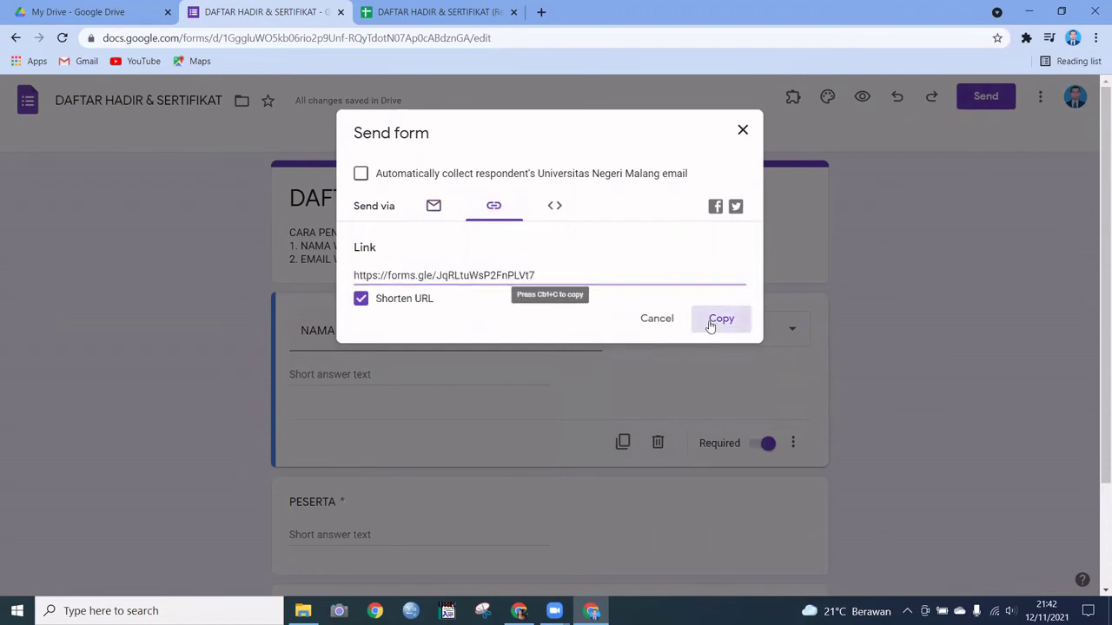
left_click(664, 318)
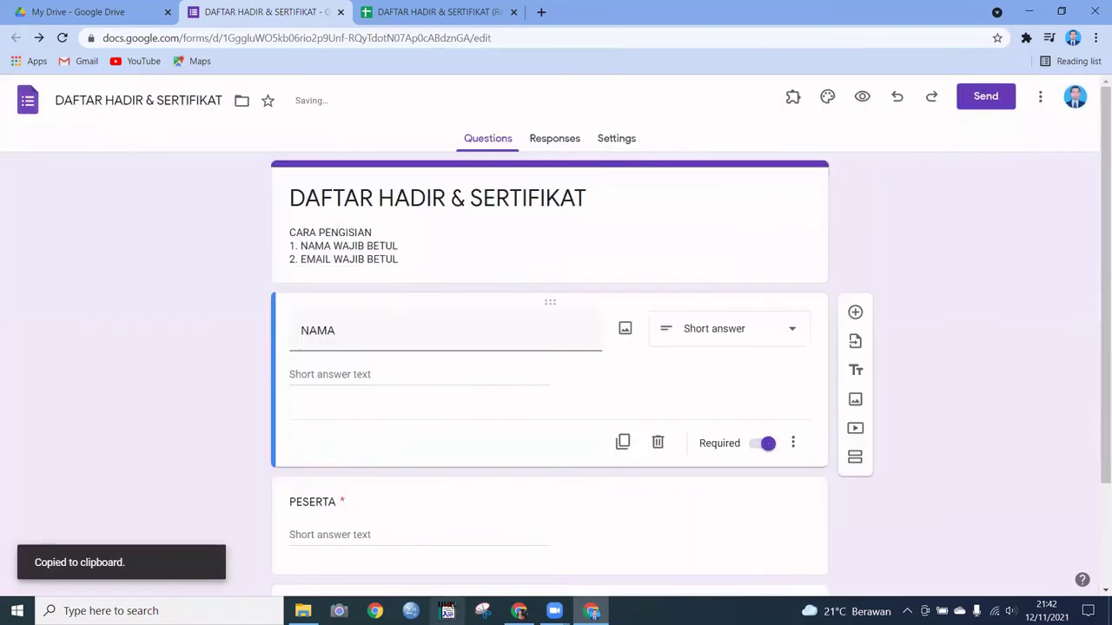
Step: Open the short link in a new tab of the other browser window, then return to the editor
mouse_move(519, 610)
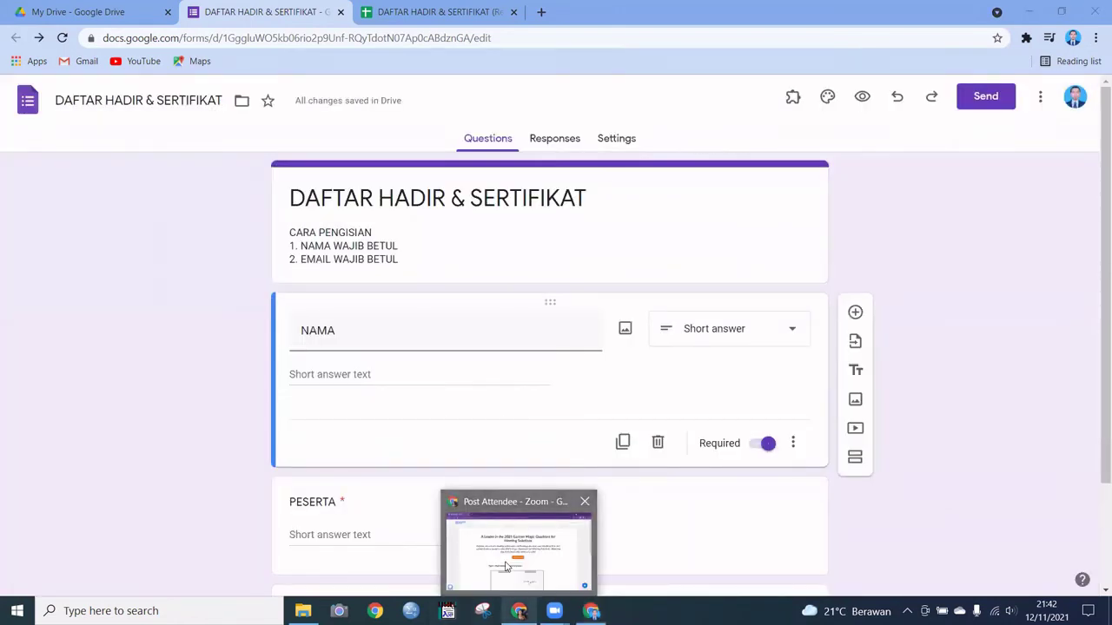
left_click(504, 569)
left_click(196, 12)
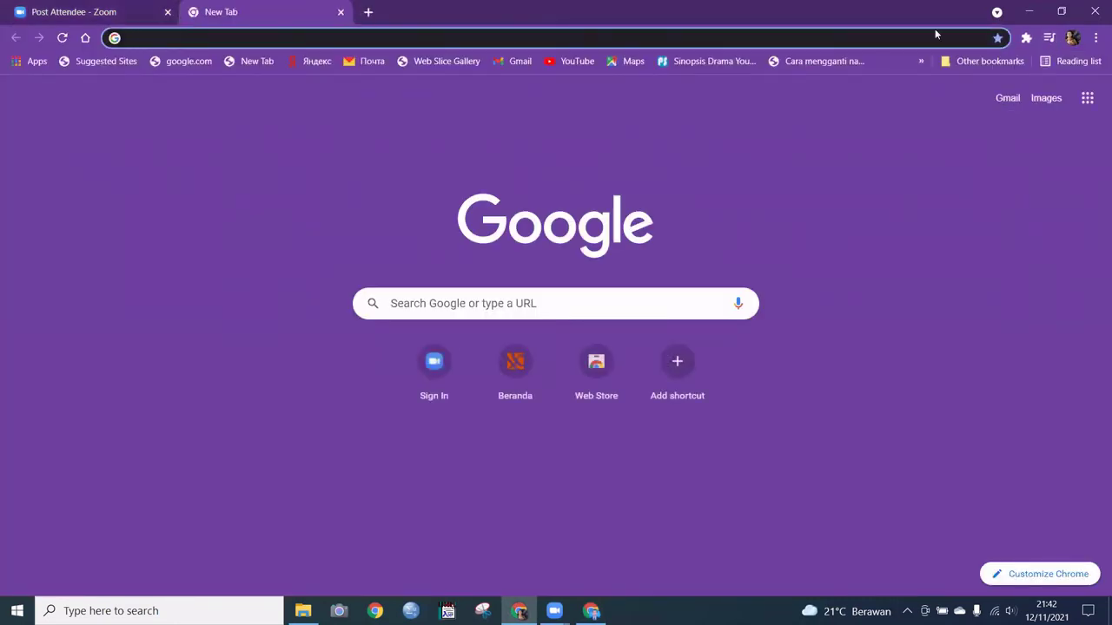
key("ctrl+v")
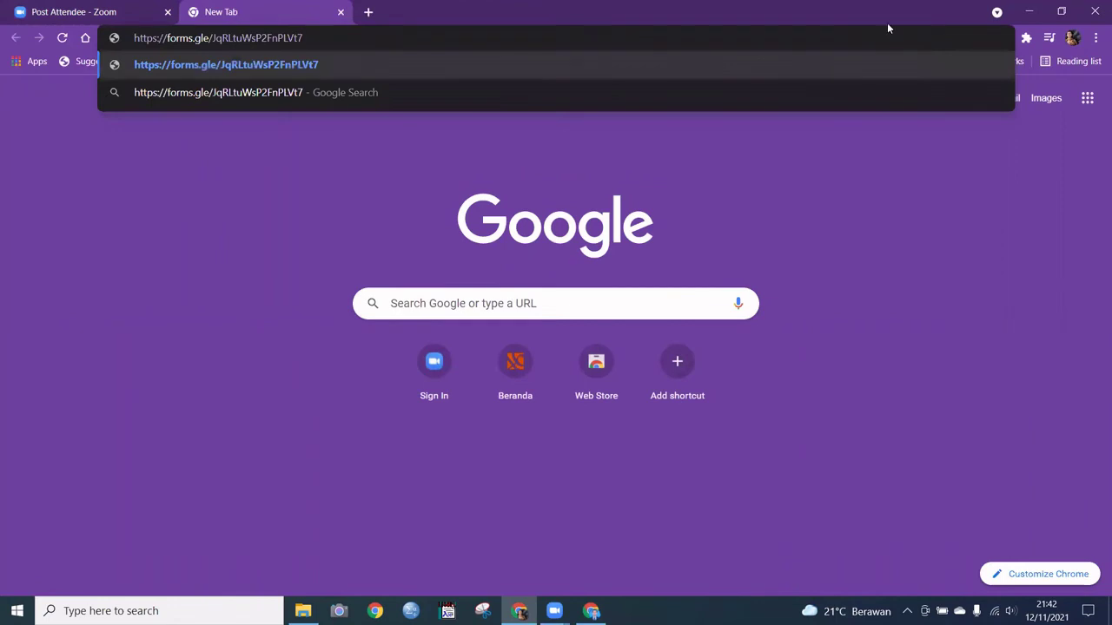
key("Return")
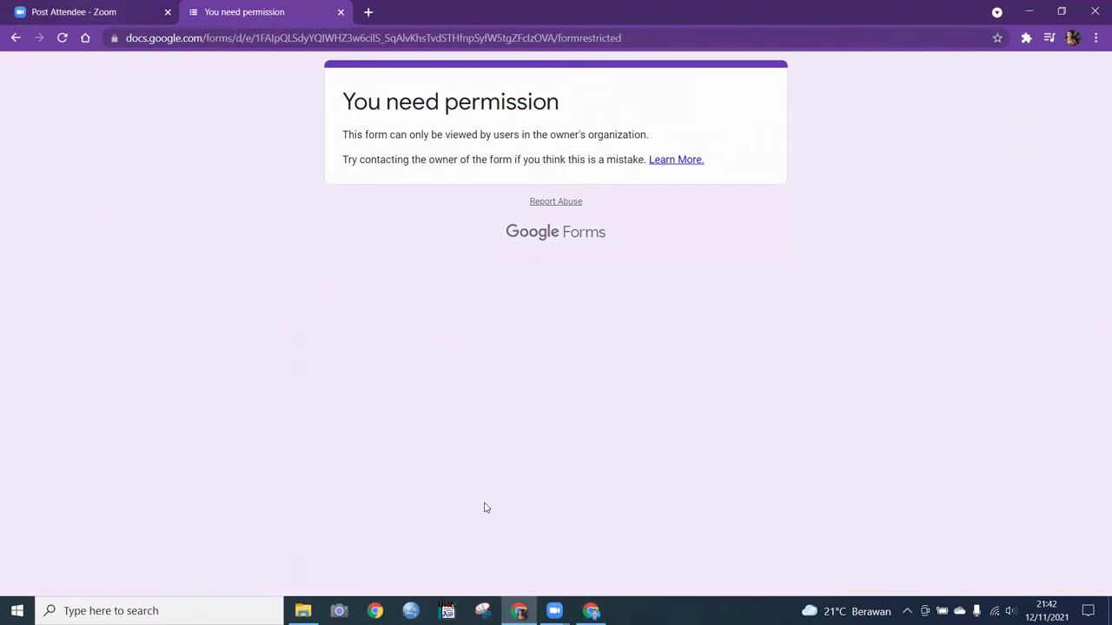
left_click(15, 37)
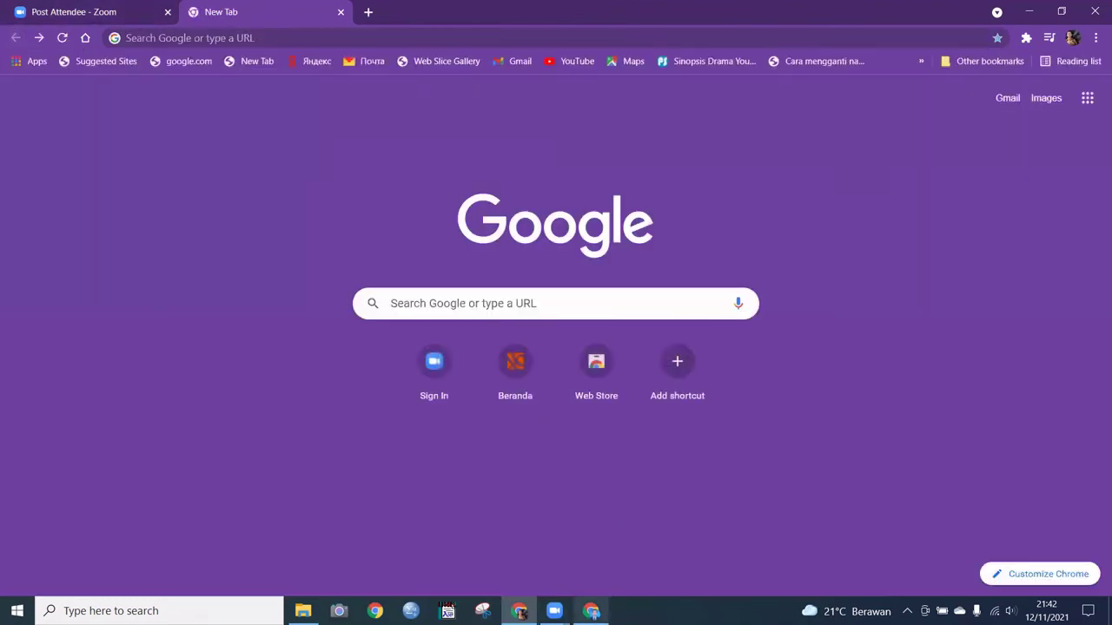
left_click(591, 547)
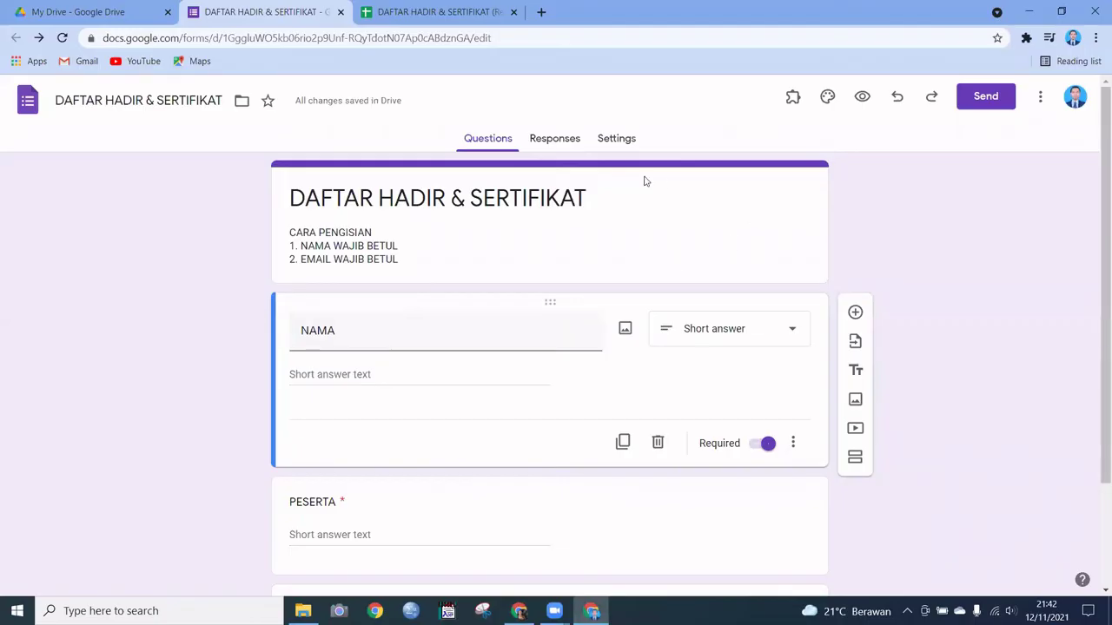
Step: In Settings > Responses, turn on Collect email addresses and Limit to 1 response
left_click(619, 140)
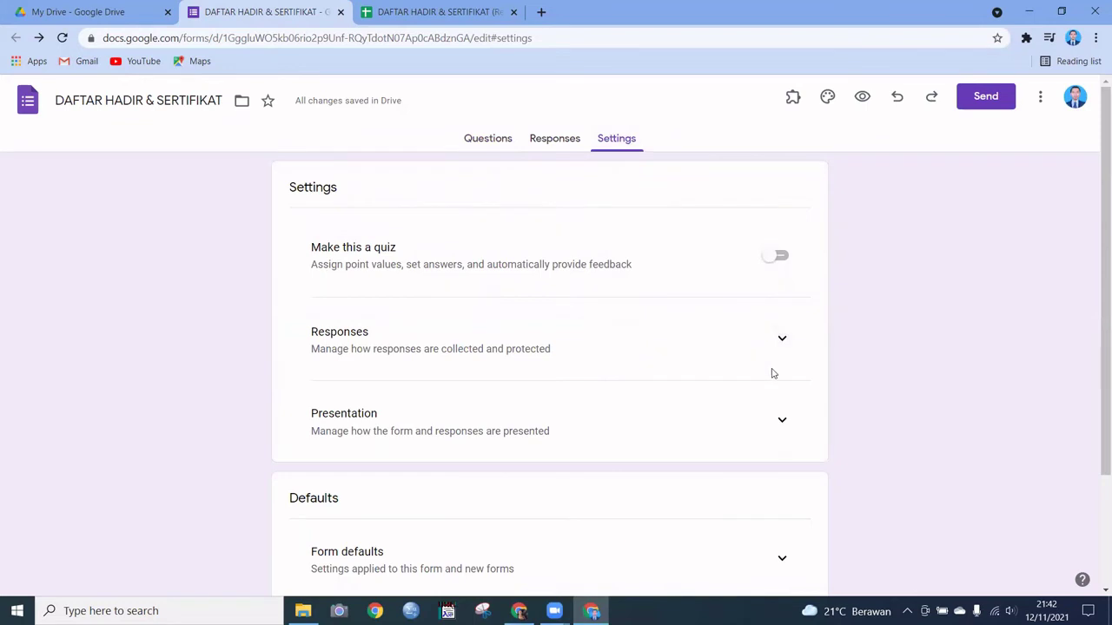
left_click(782, 338)
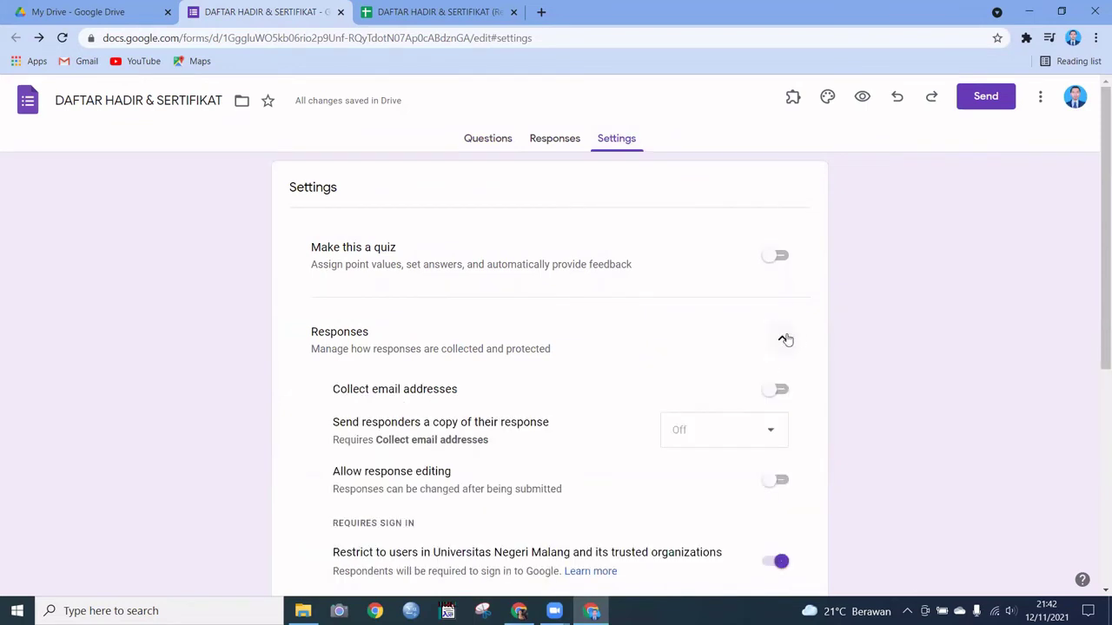
scroll(794, 347, "down", 1)
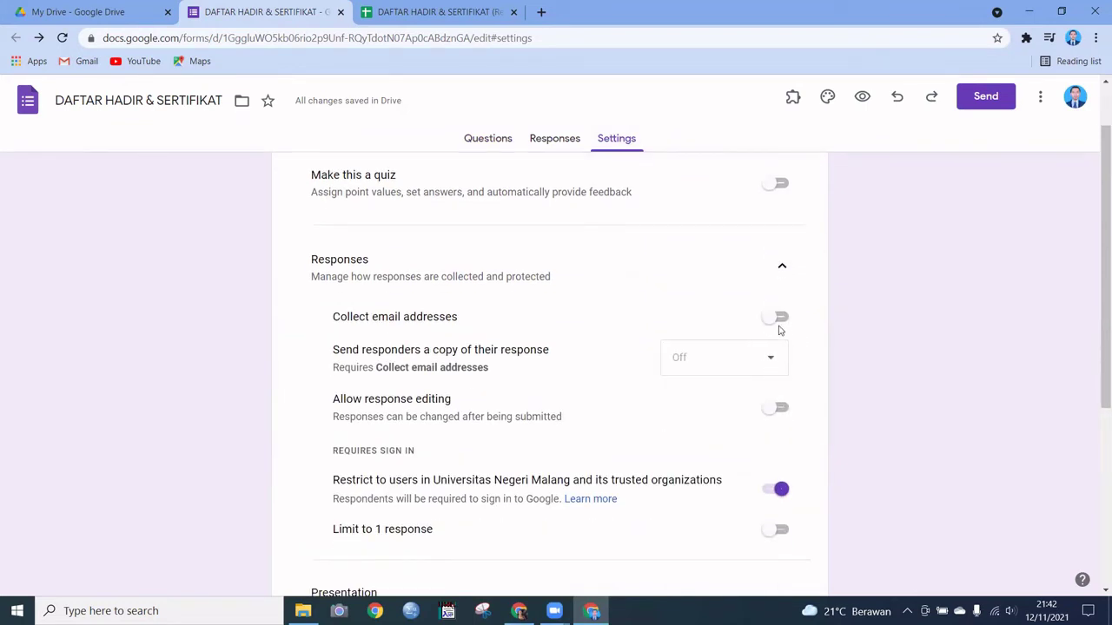
left_click(777, 318)
scroll(657, 363, "down", 1)
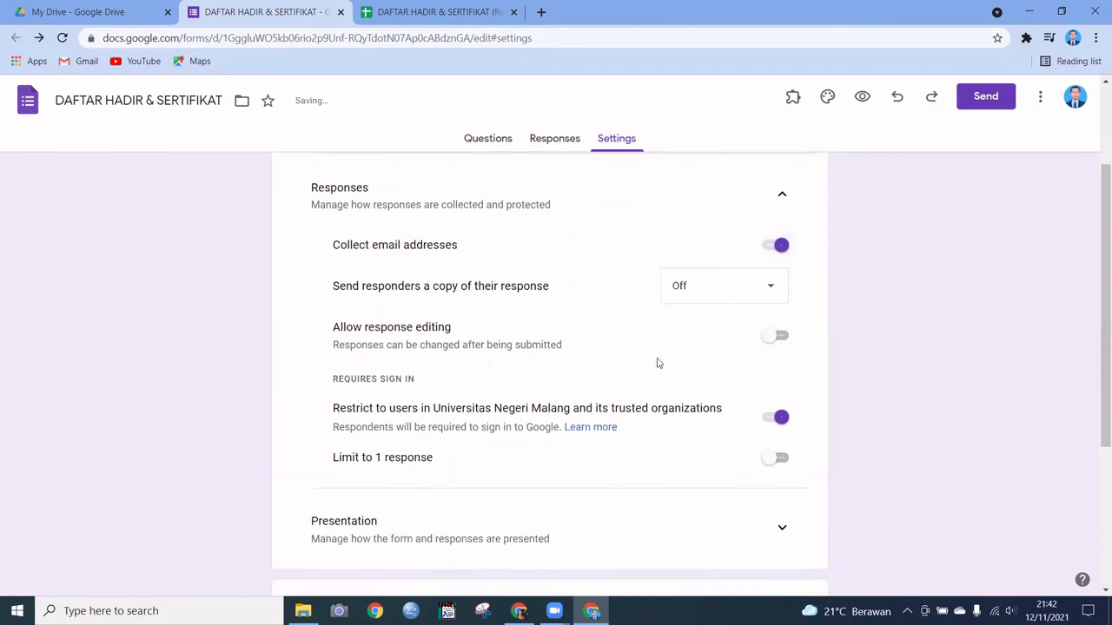
scroll(657, 363, "down", 2)
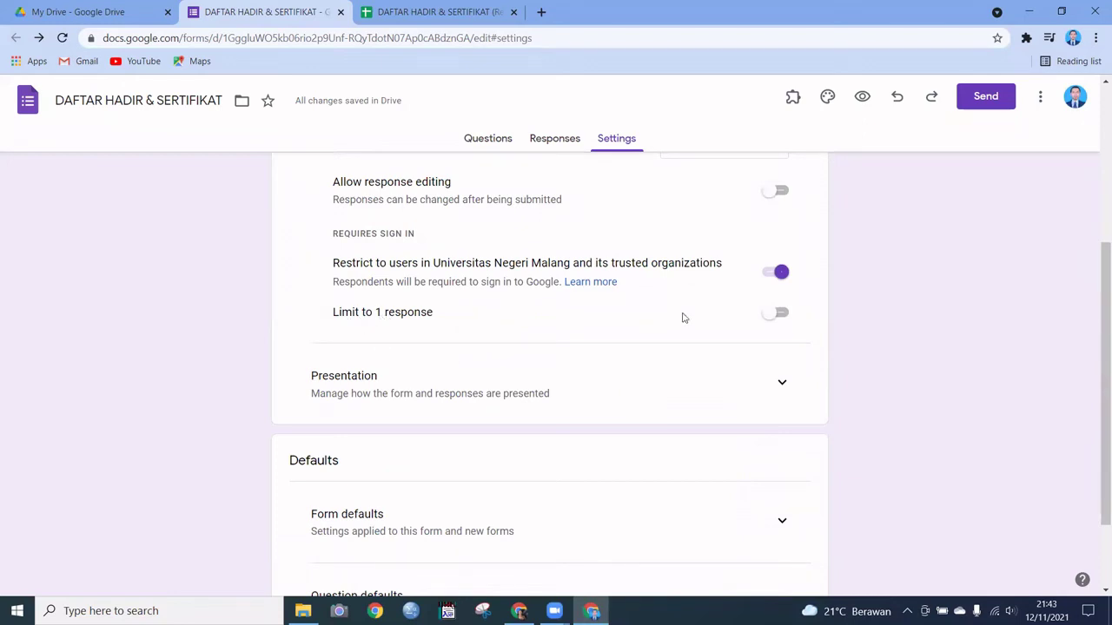
left_click(782, 315)
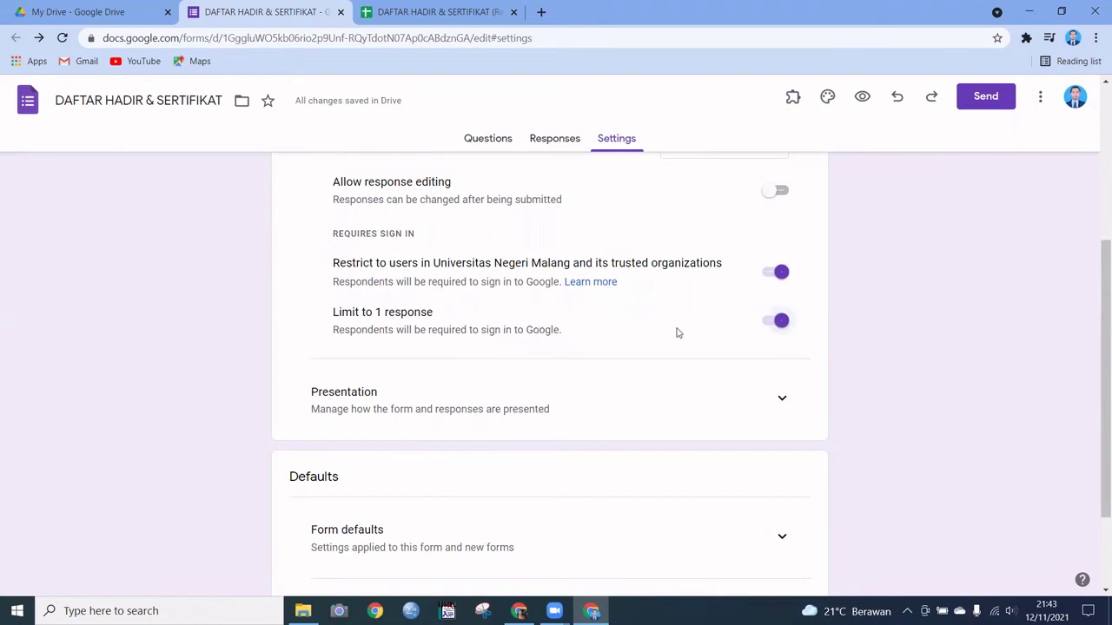
scroll(666, 343, "down", 2)
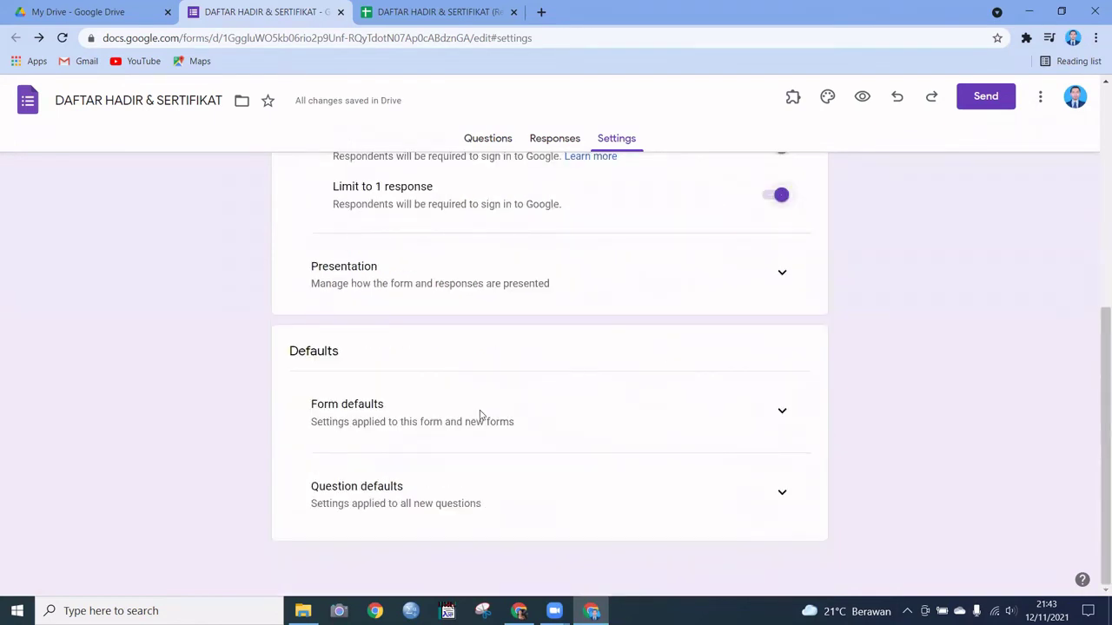
scroll(478, 399, "up", 2)
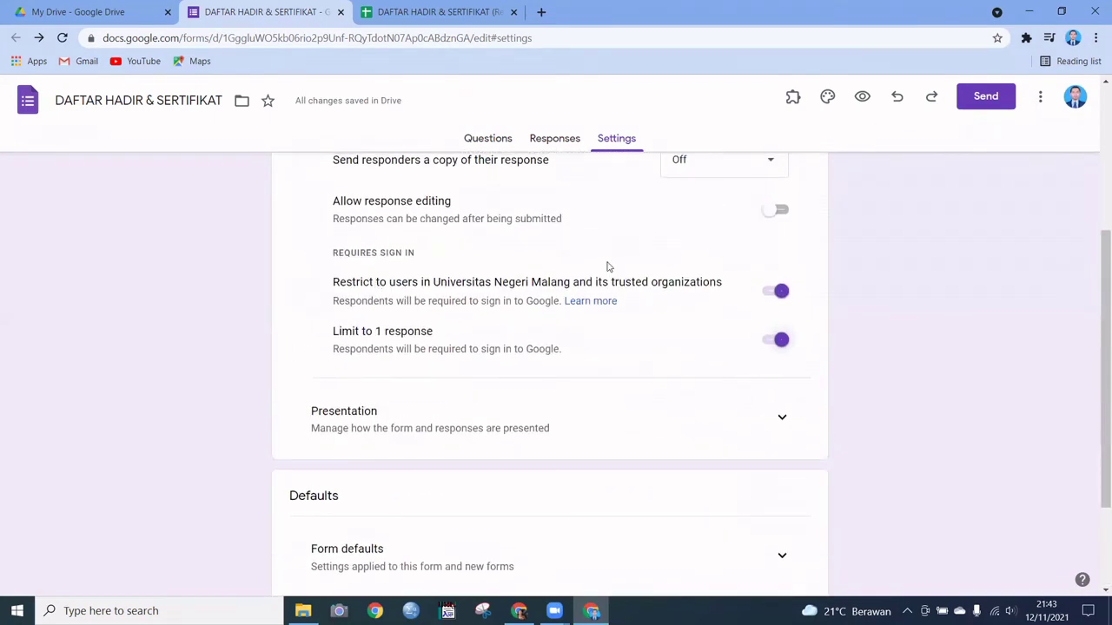
scroll(660, 285, "up", 1)
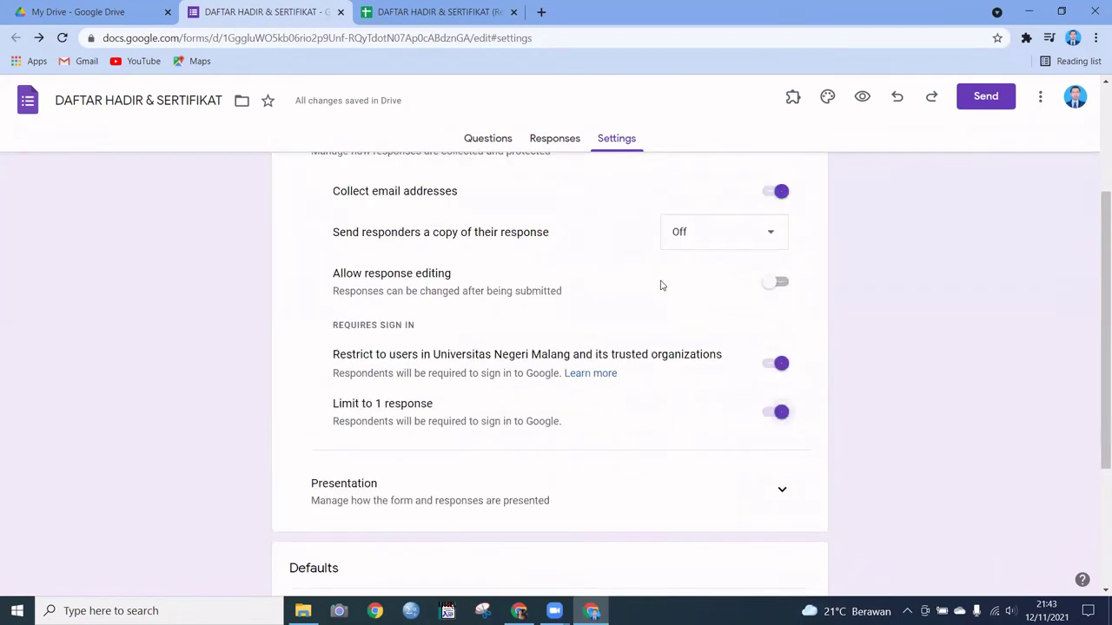
scroll(660, 286, "up", 3)
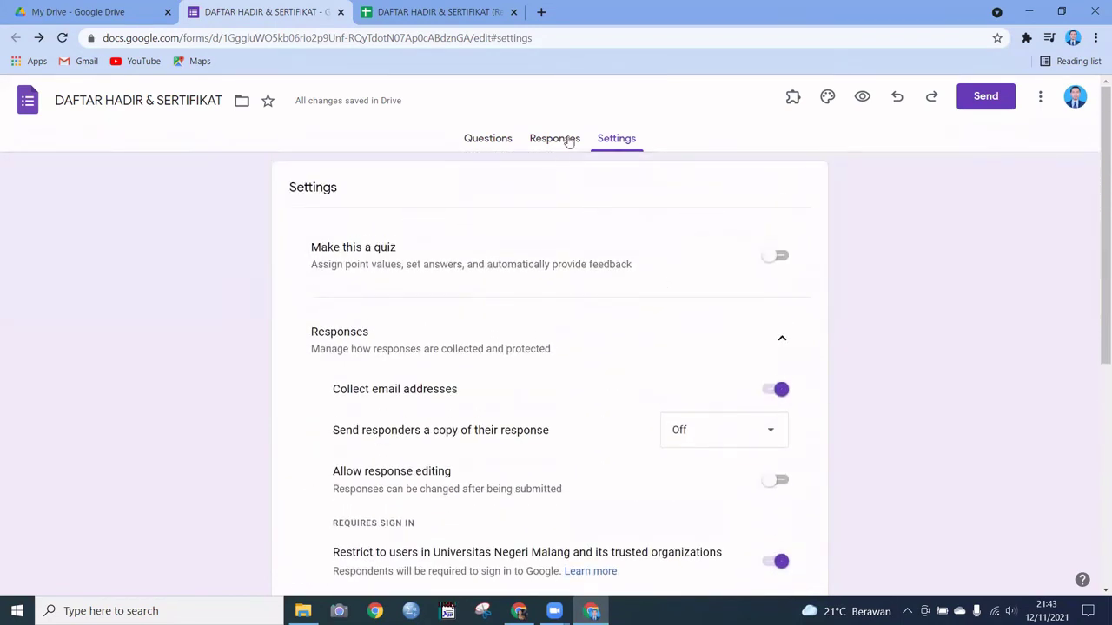
left_click(982, 96)
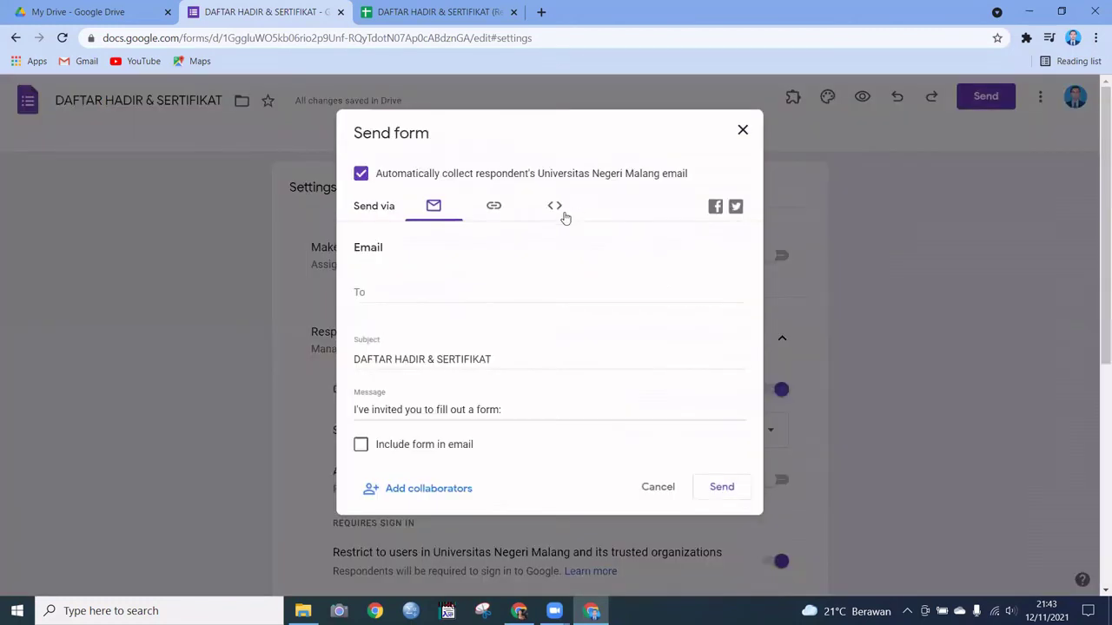
Step: Copy the form's shortened link again from the link tab
left_click(495, 208)
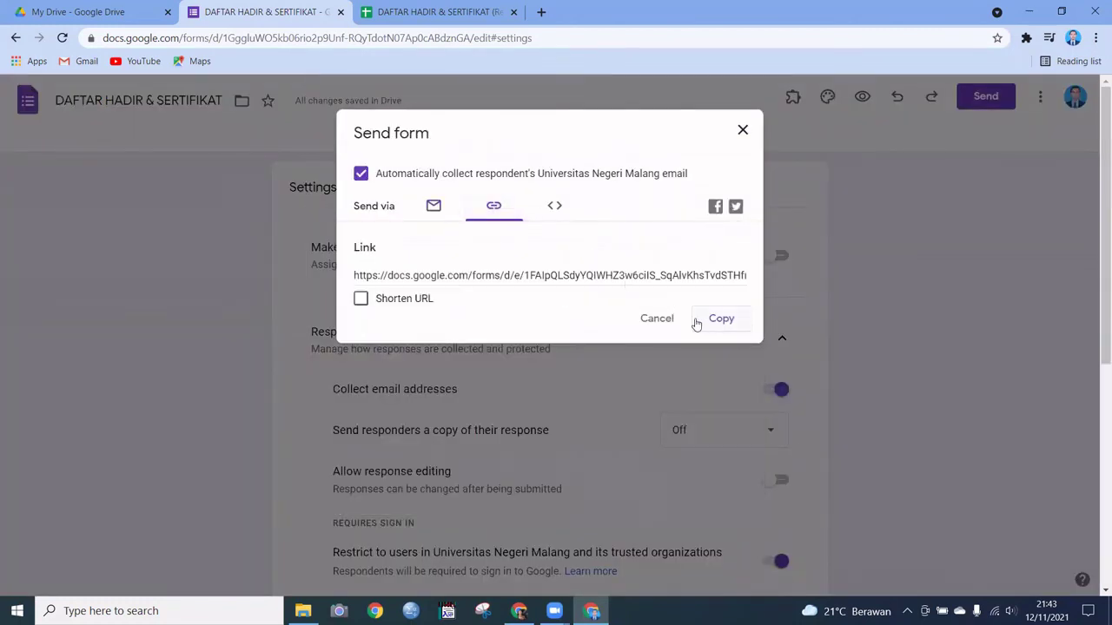
left_click(360, 298)
left_click(717, 319)
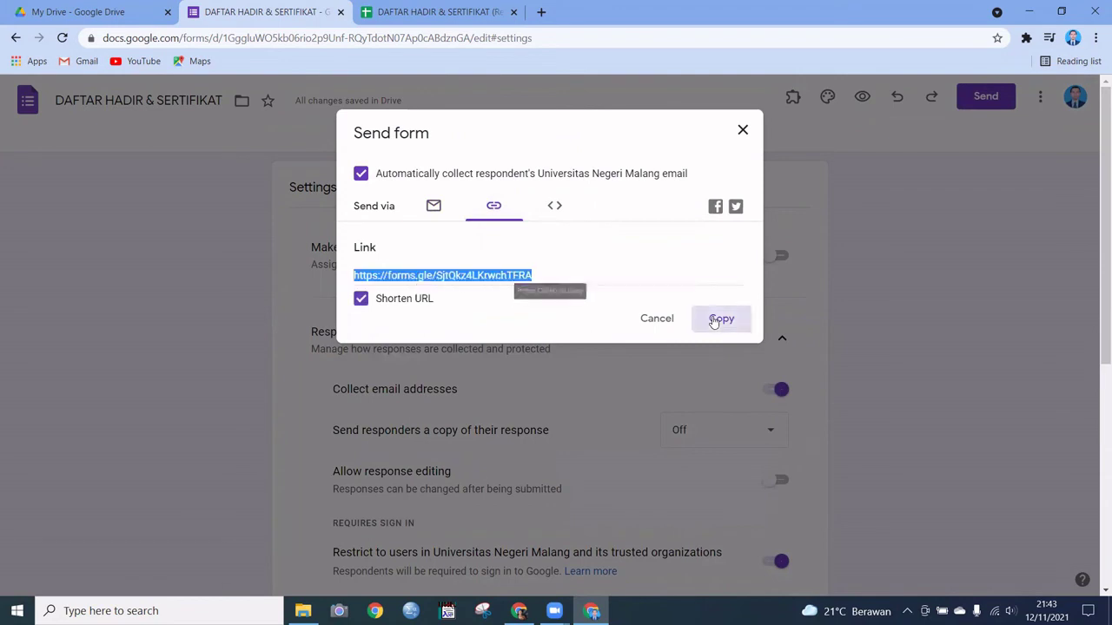
left_click(740, 132)
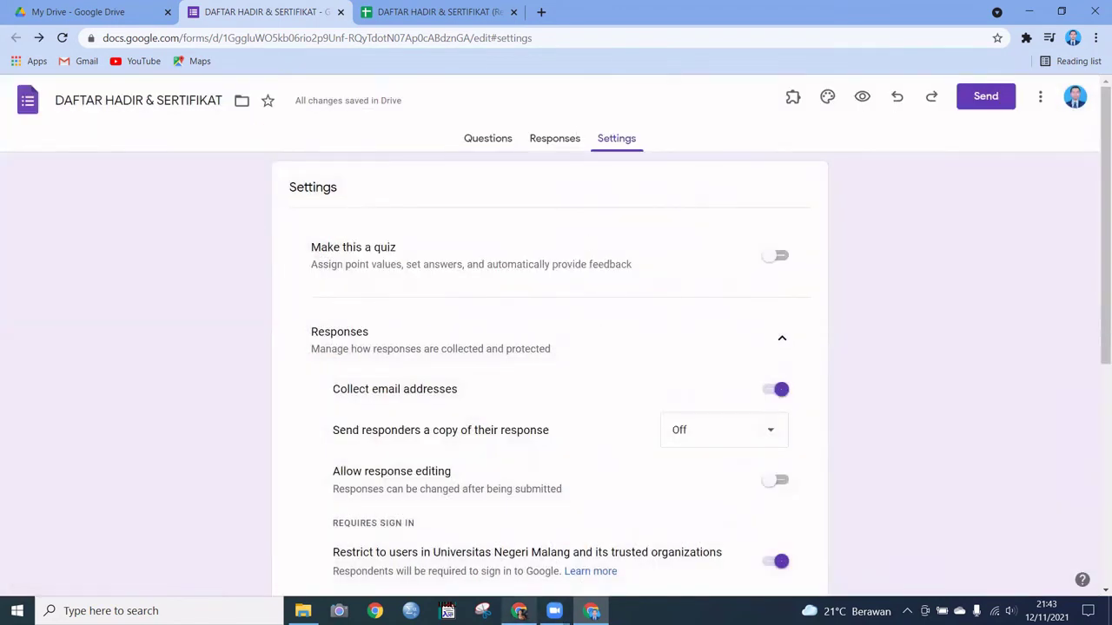
Step: Paste the link in the other browser window, reload the permission page, go back, and return
left_click(519, 611)
left_click(349, 36)
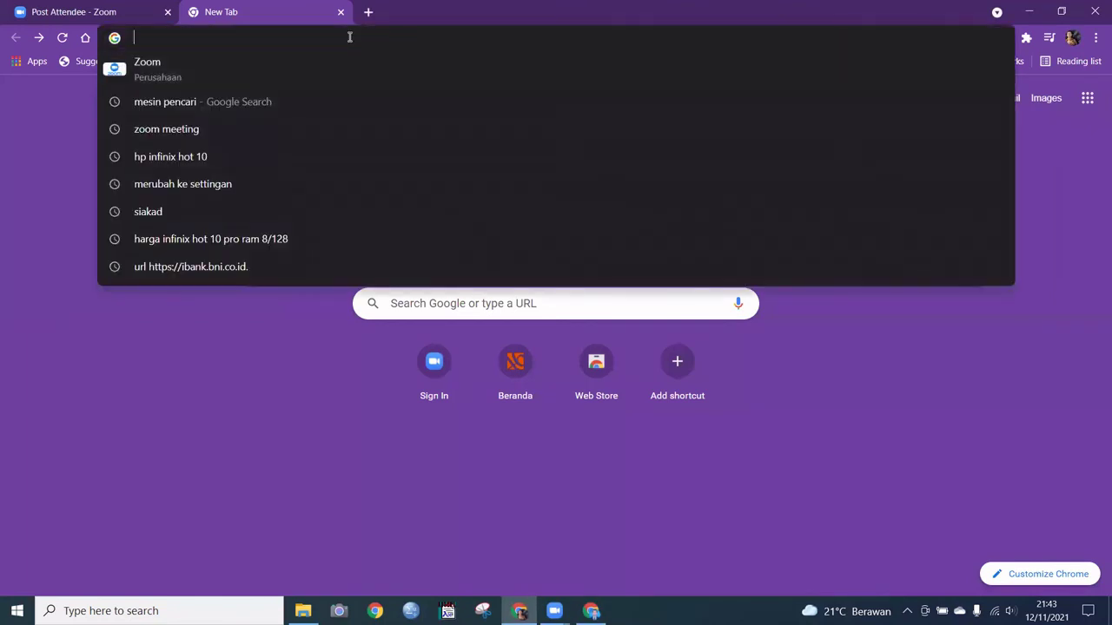
key("ctrl+v")
key("Return")
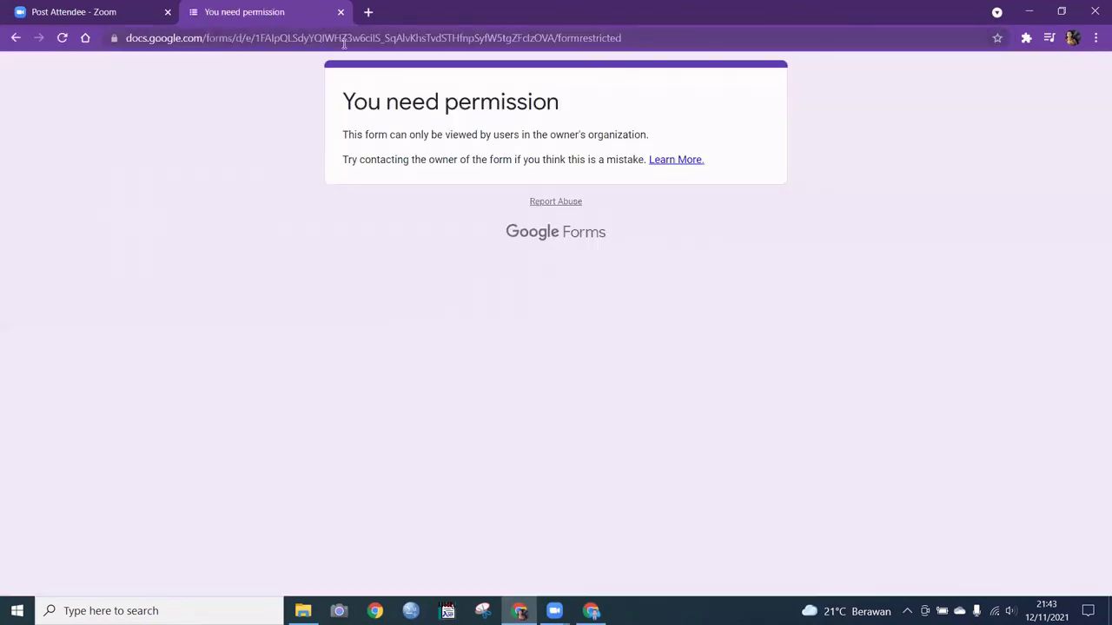
left_click(61, 38)
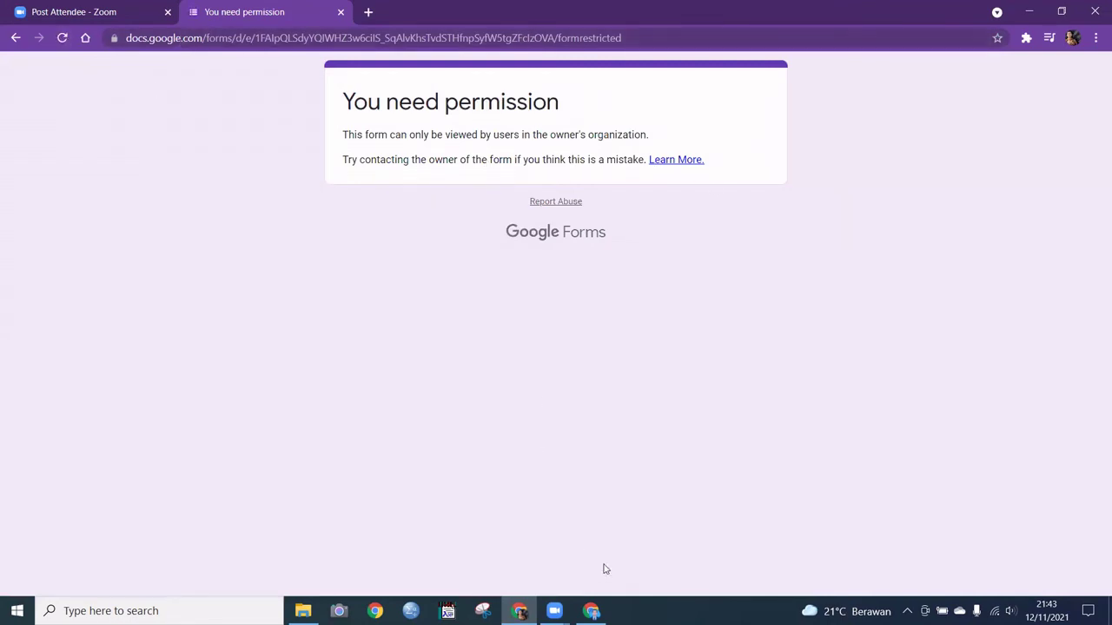
left_click(16, 38)
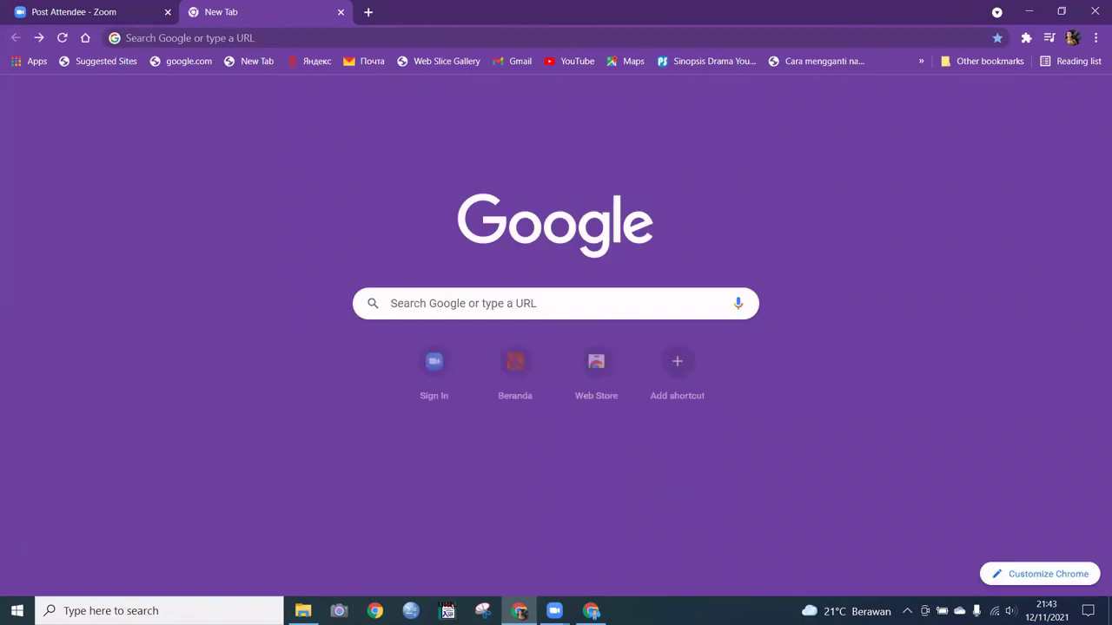
mouse_move(591, 611)
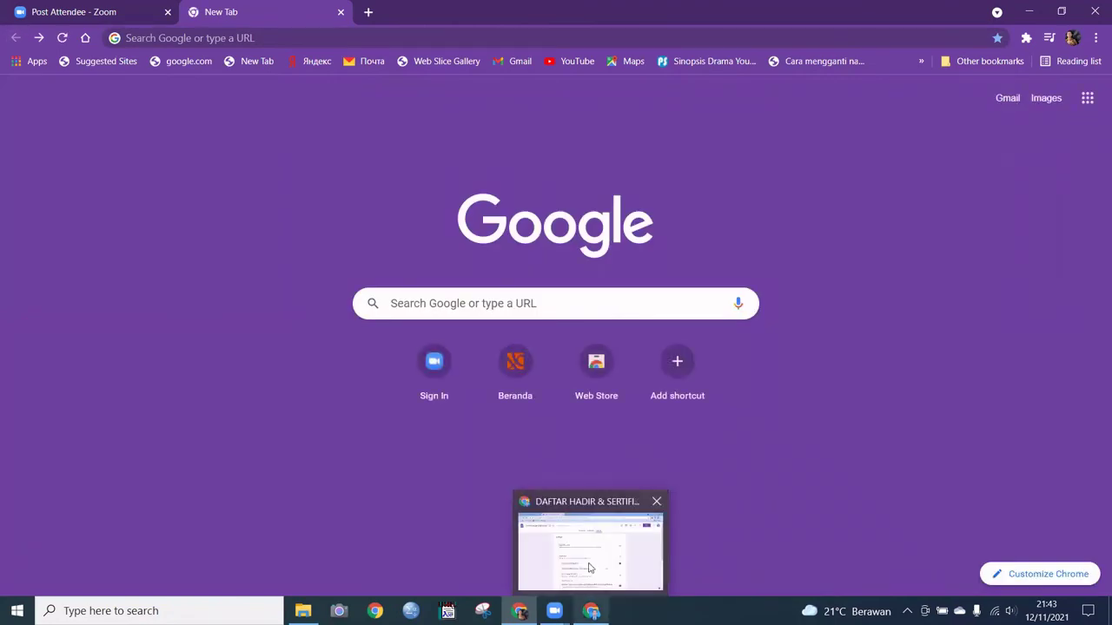
left_click(587, 521)
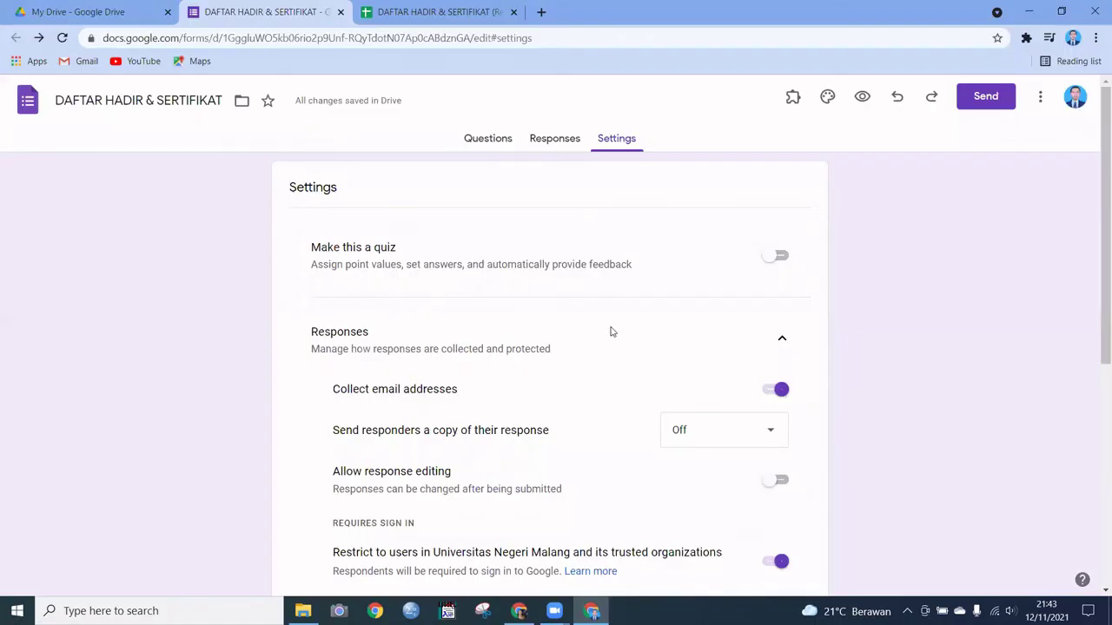
Step: Turn off the university-only respondent restriction, then view the Responses tab showing 0 responses
scroll(613, 335, "down", 1)
scroll(469, 352, "up", 1)
scroll(486, 495, "down", 1)
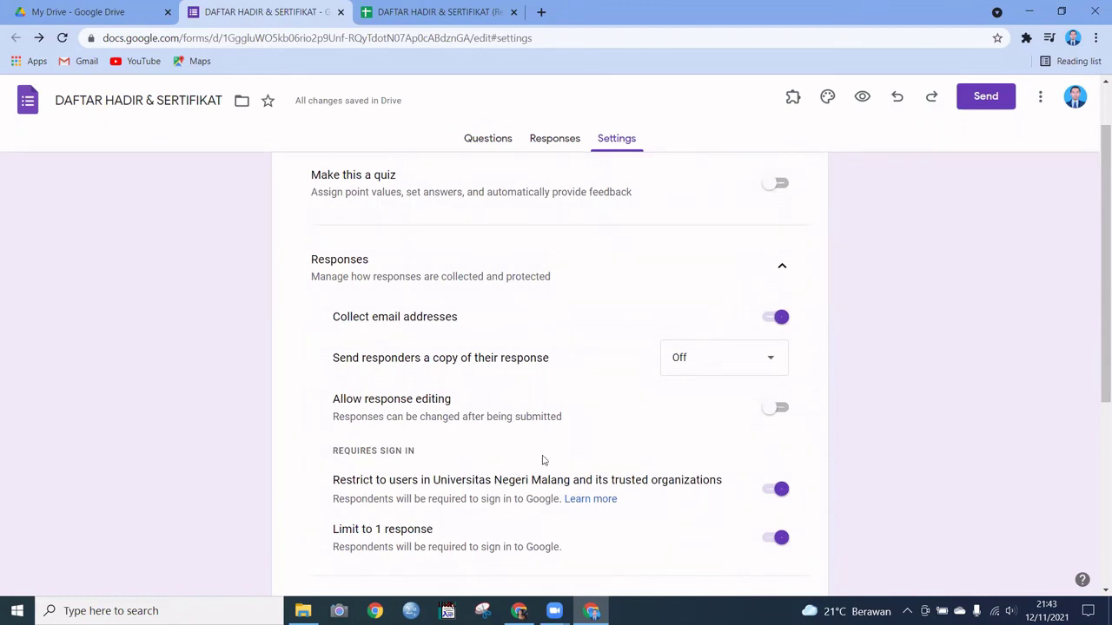
scroll(512, 450, "down", 1)
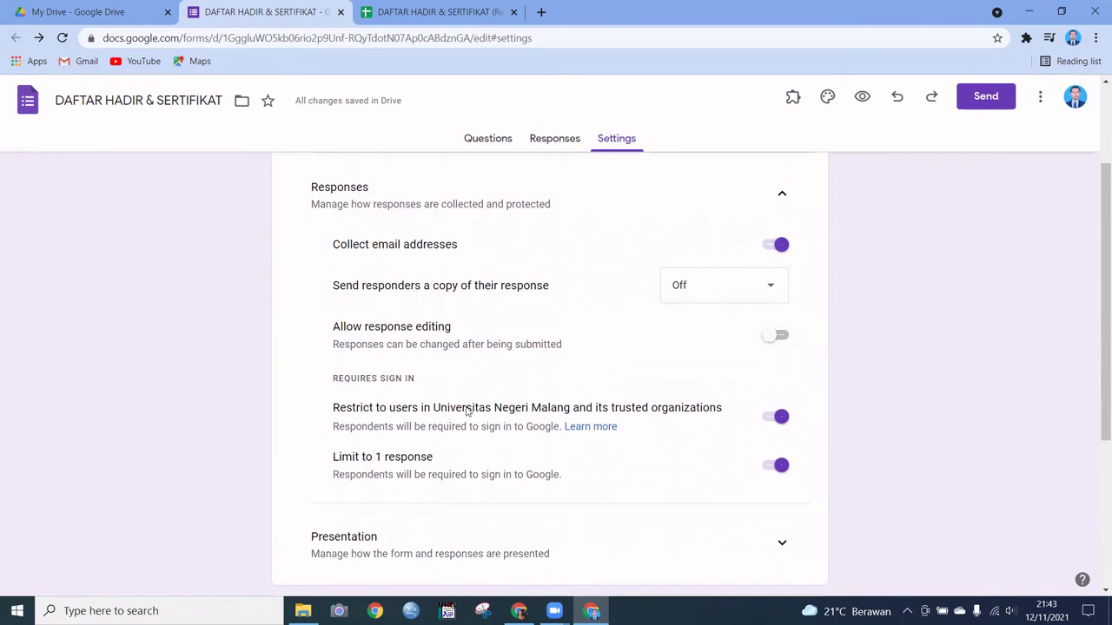
left_click(772, 422)
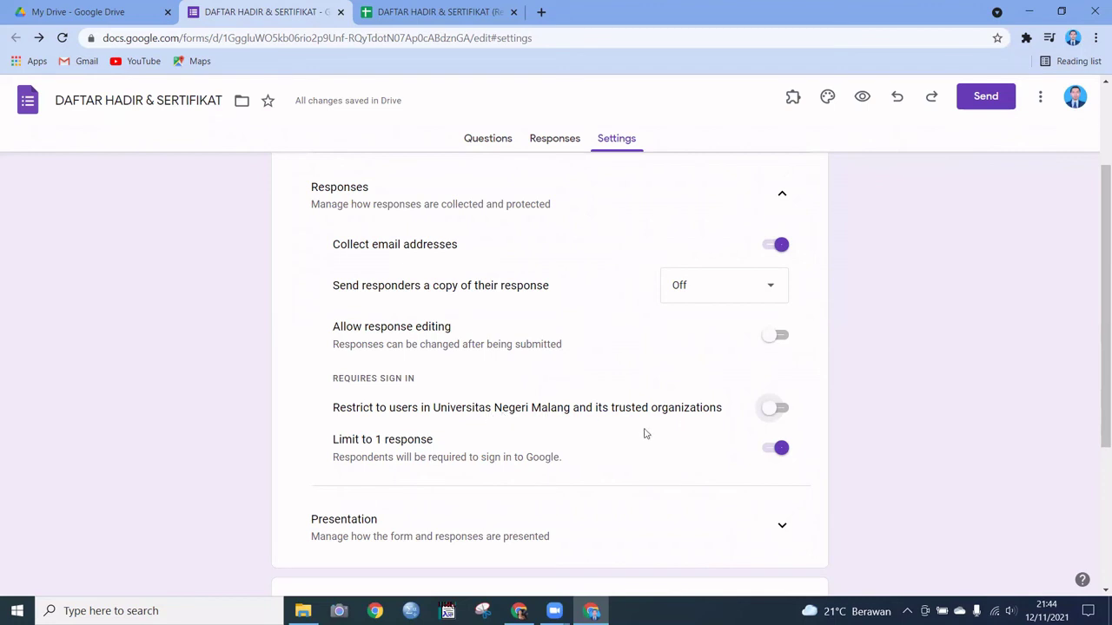
scroll(475, 412, "up", 2)
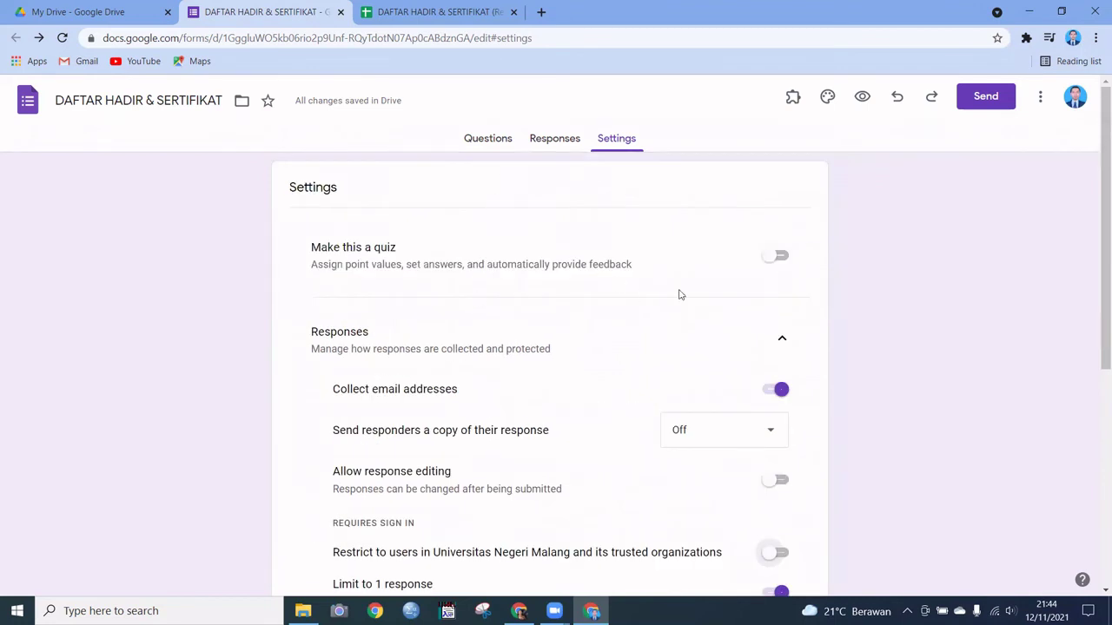
left_click(558, 140)
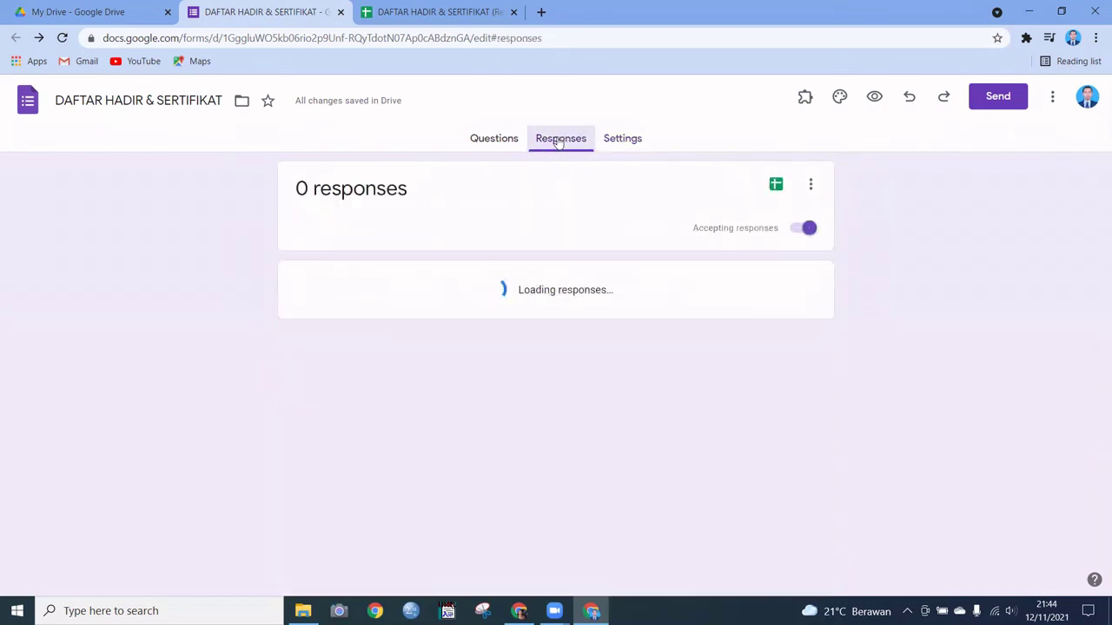
Step: Copy the form's shortened link and load it in the other browser window
left_click(999, 97)
left_click(502, 207)
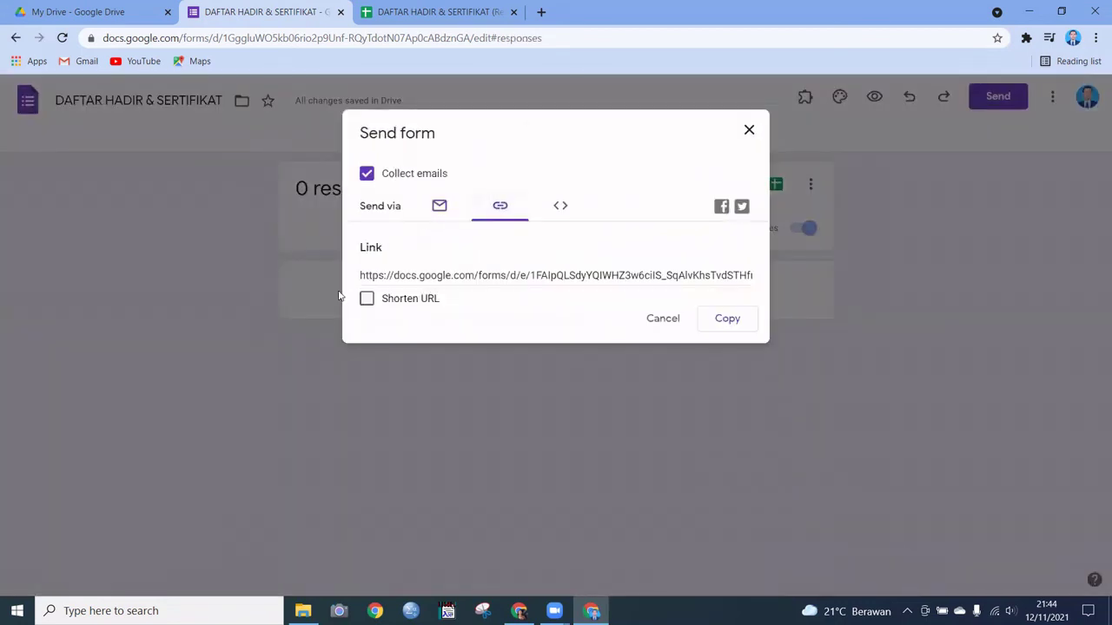
left_click(363, 302)
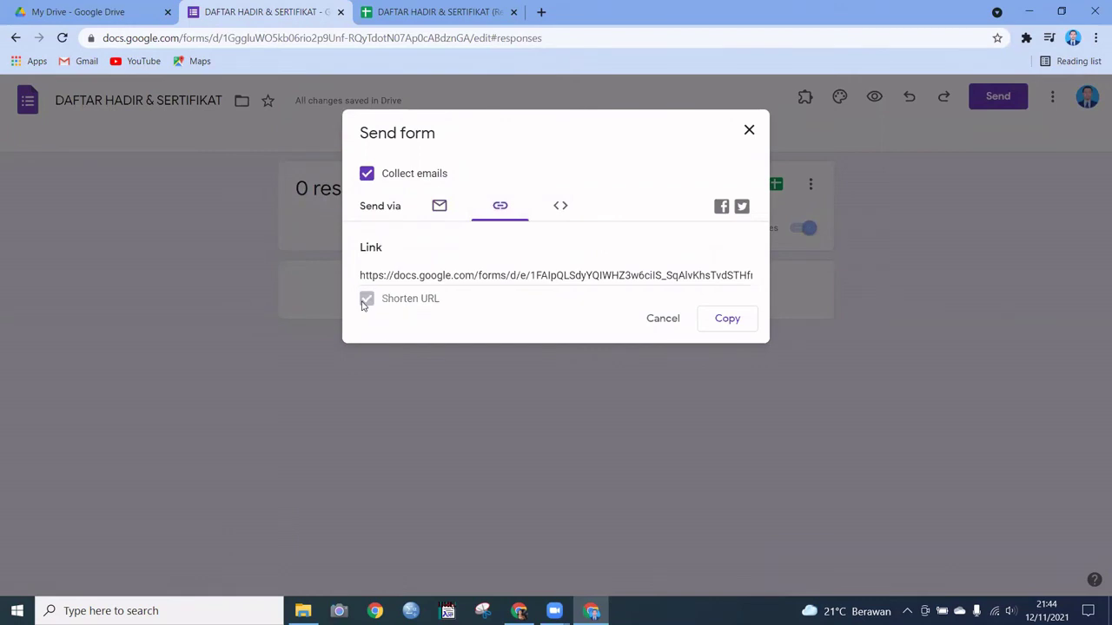
left_click(723, 319)
left_click(749, 132)
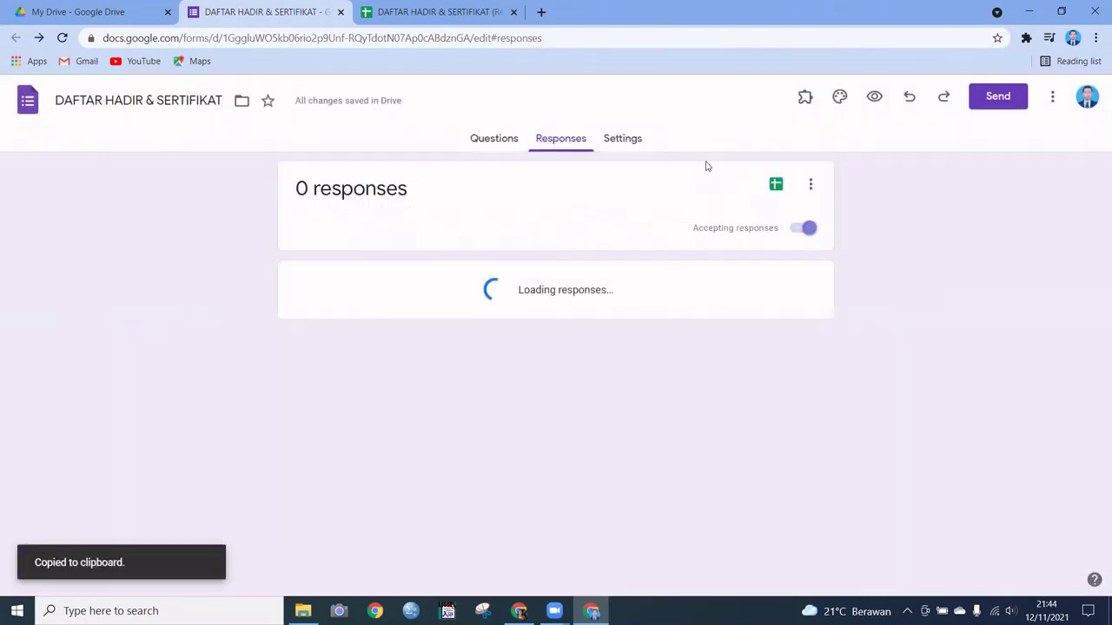
mouse_move(518, 610)
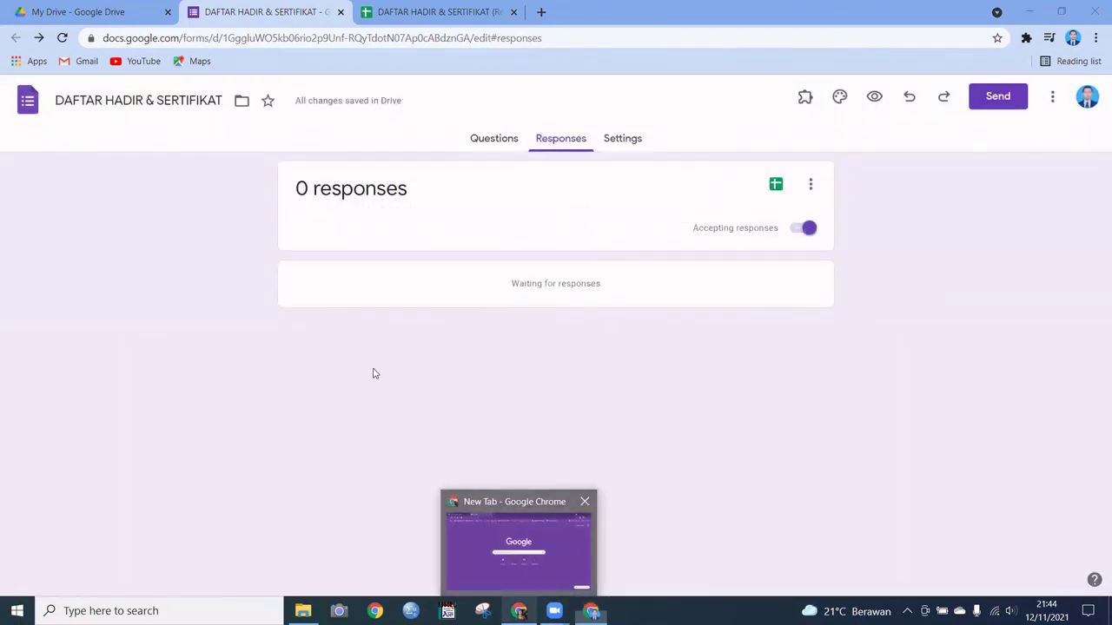
left_click(518, 543)
left_click(251, 38)
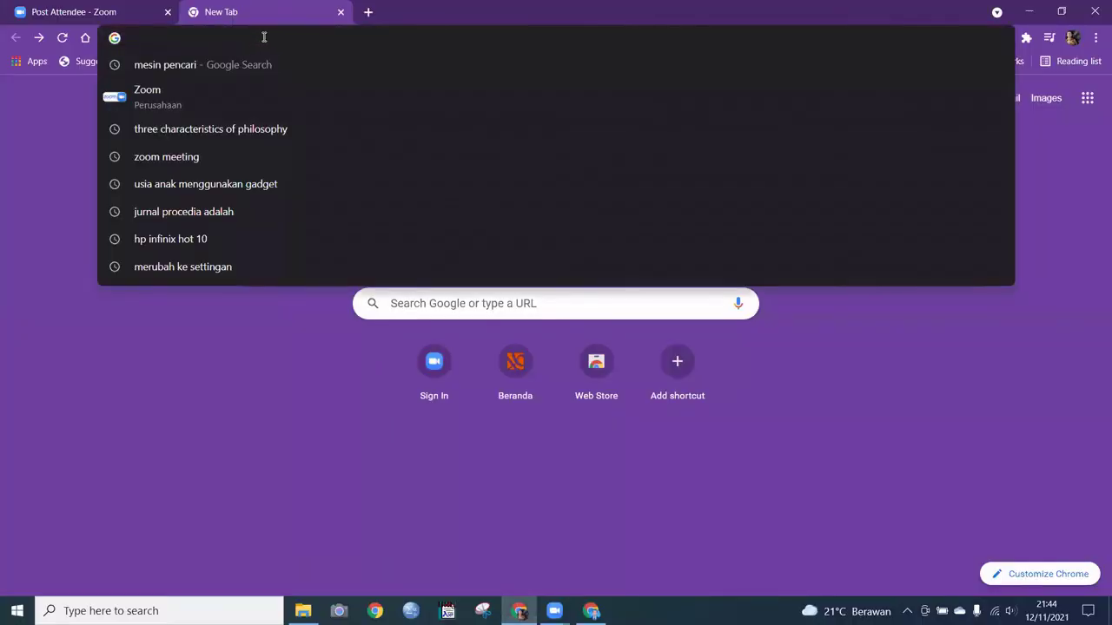
key("ctrl+v")
key("Return")
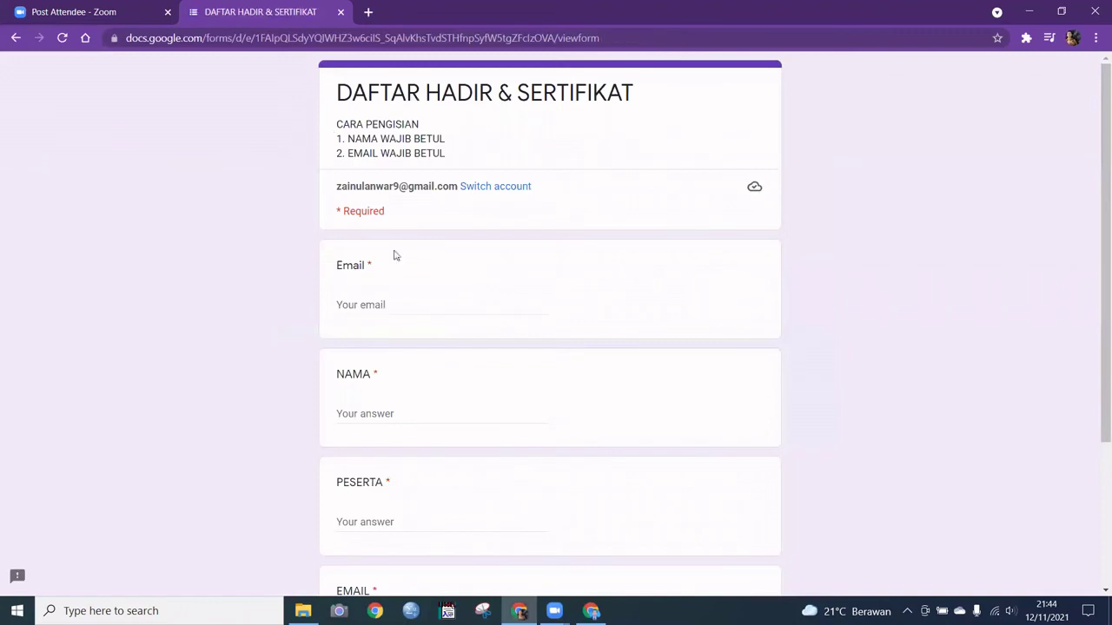
Step: Fill the Email answer with the signed-in account's address and enter the participant's name in NAMA
left_click(401, 301)
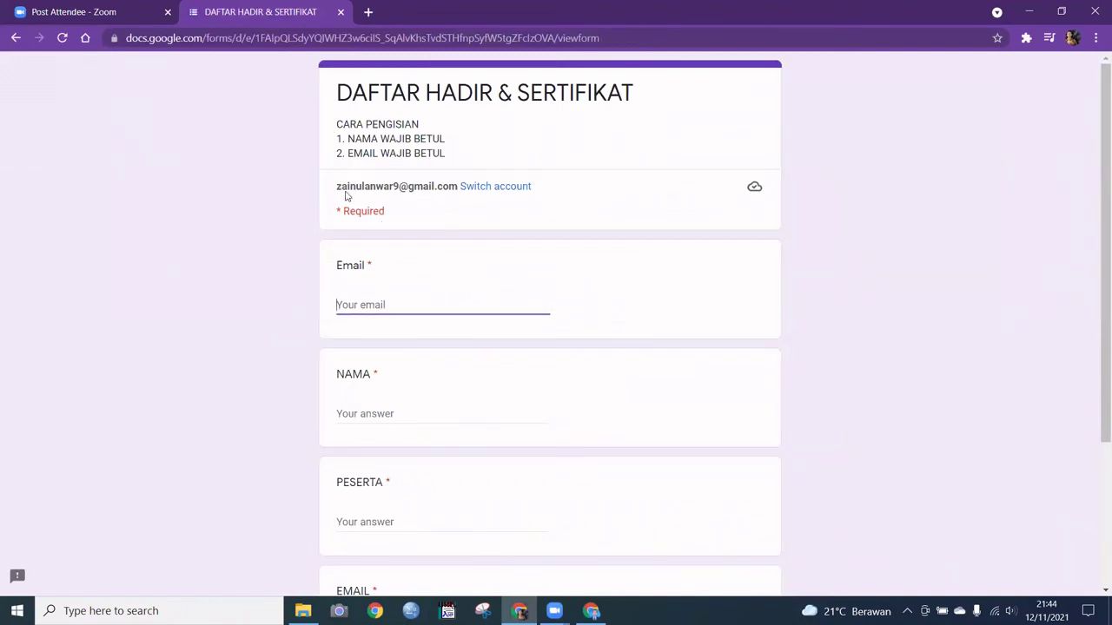
left_click_drag(345, 192, 455, 183)
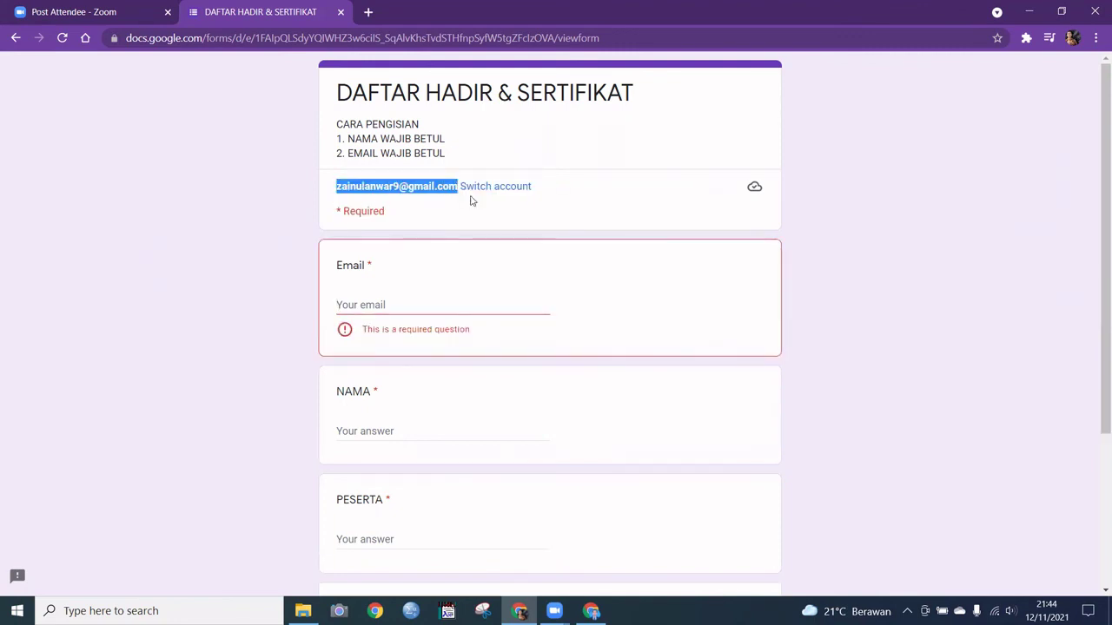
left_click(469, 298)
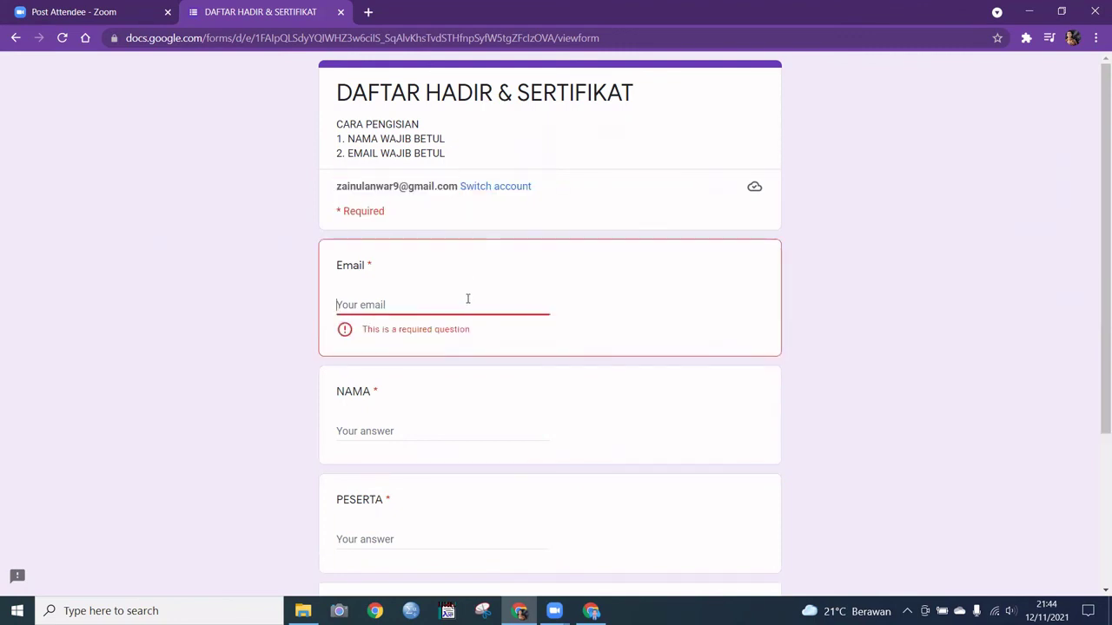
key("ctrl+v")
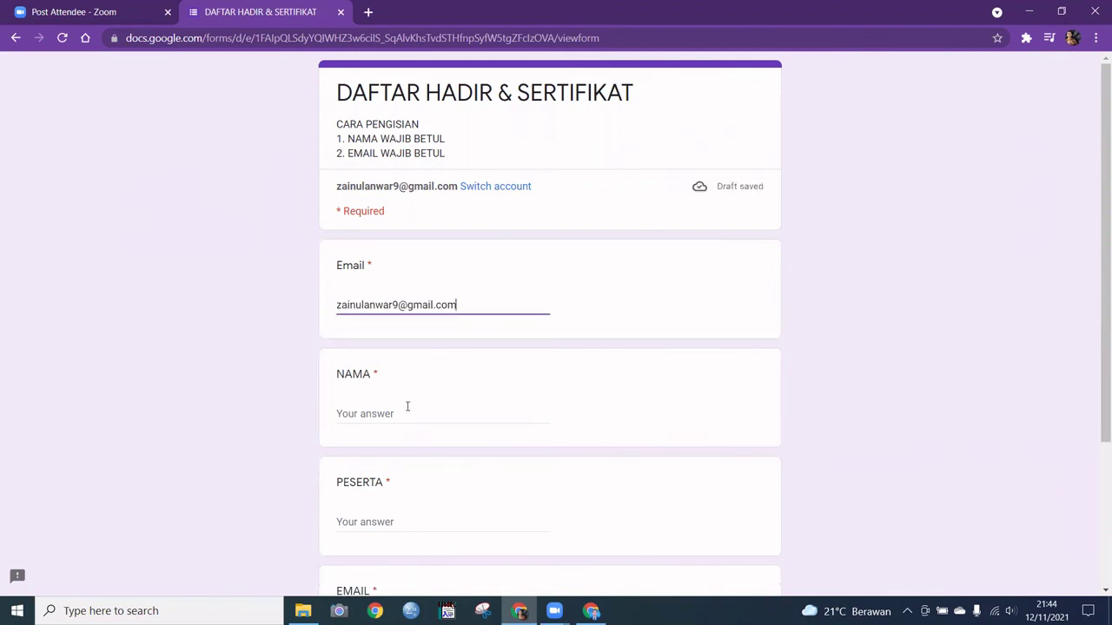
left_click(409, 407)
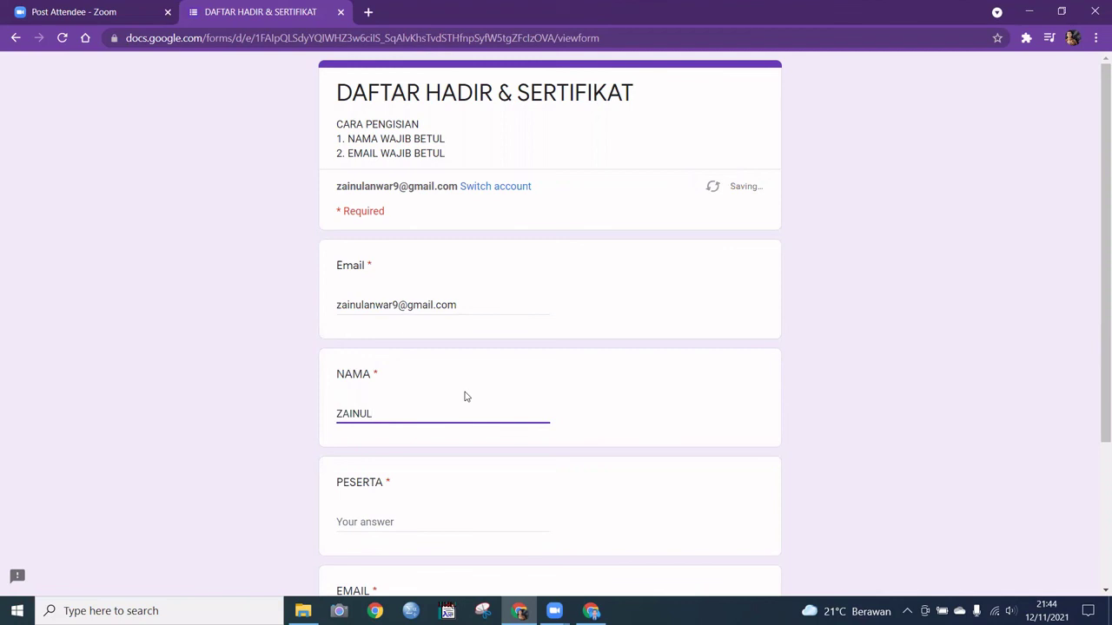
Step: Answer PESERTA with 'P', paste the e-mail into EMAIL, and submit the response
scroll(454, 320, "down", 1)
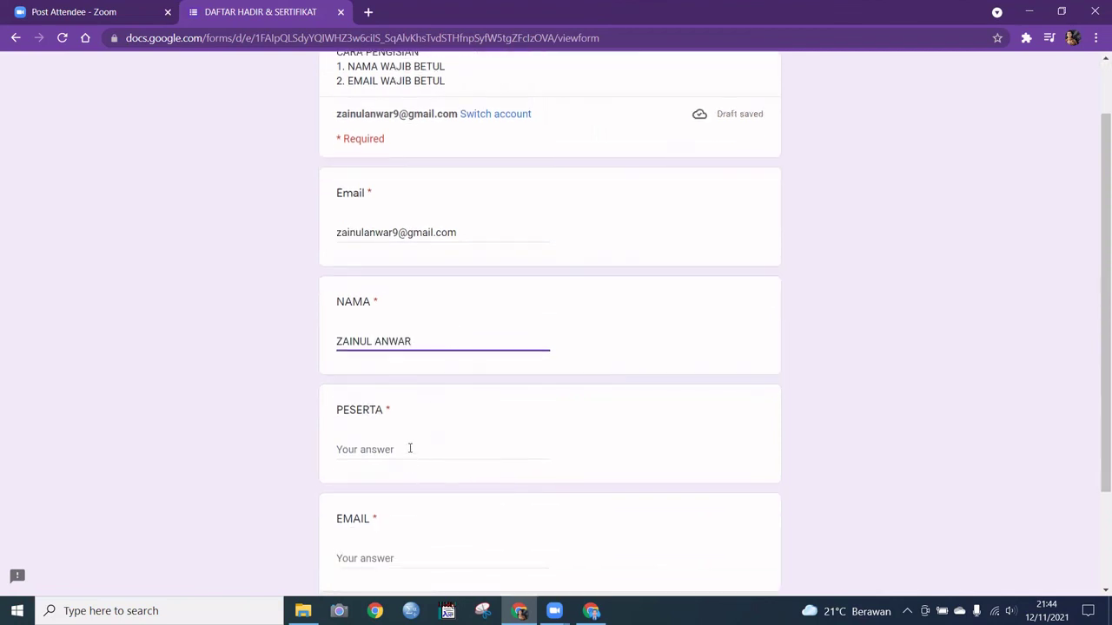
left_click(410, 449)
type("PESERTA")
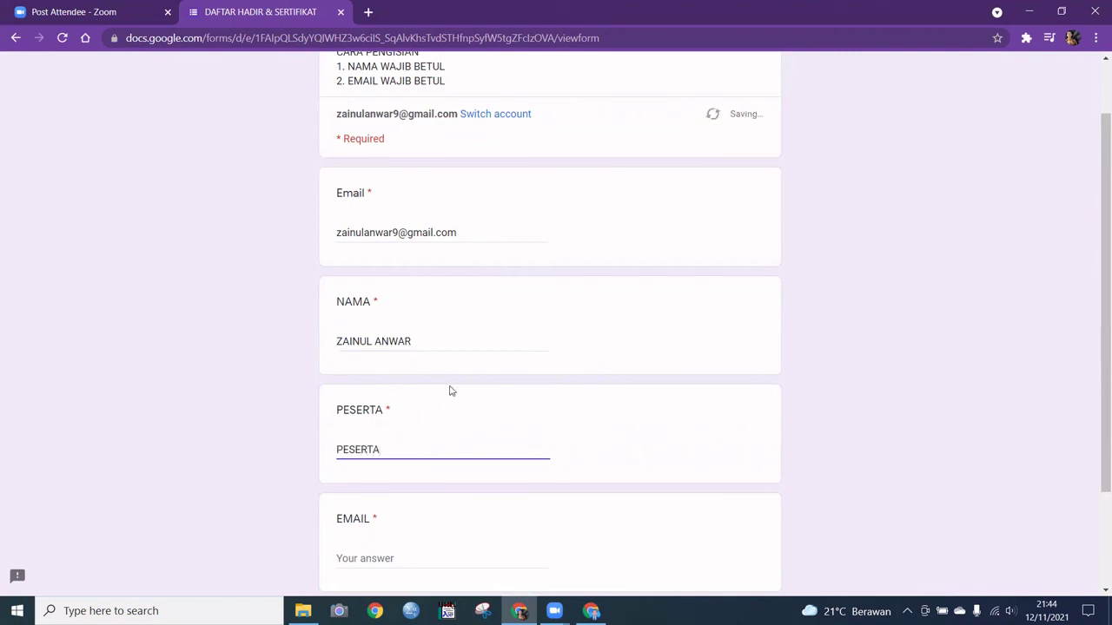
scroll(451, 391, "down", 2)
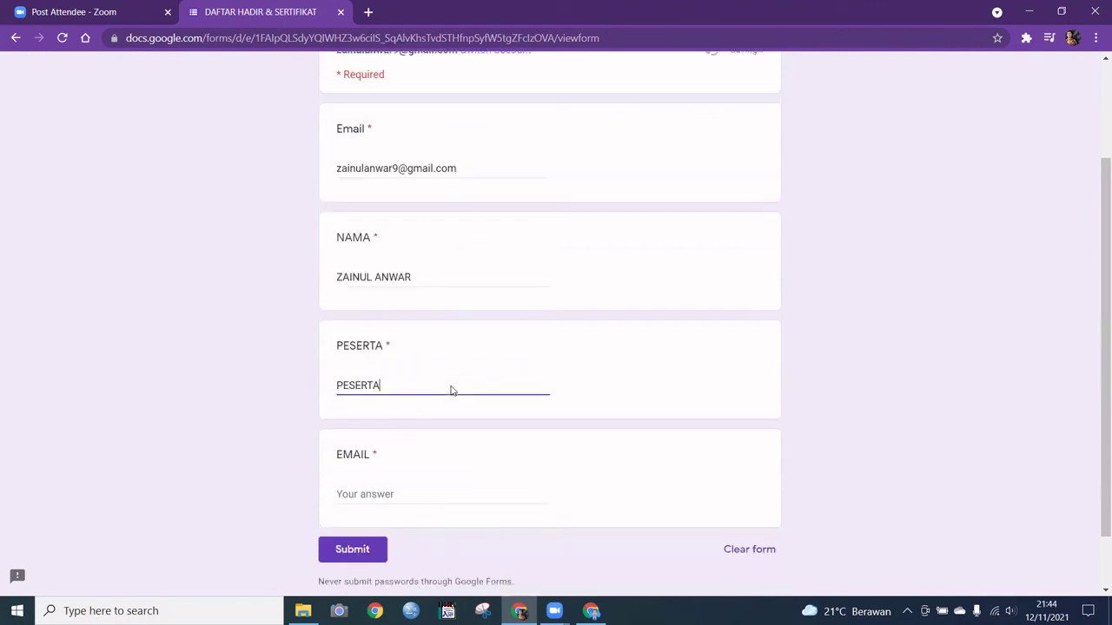
left_click(397, 482)
key("ctrl+v")
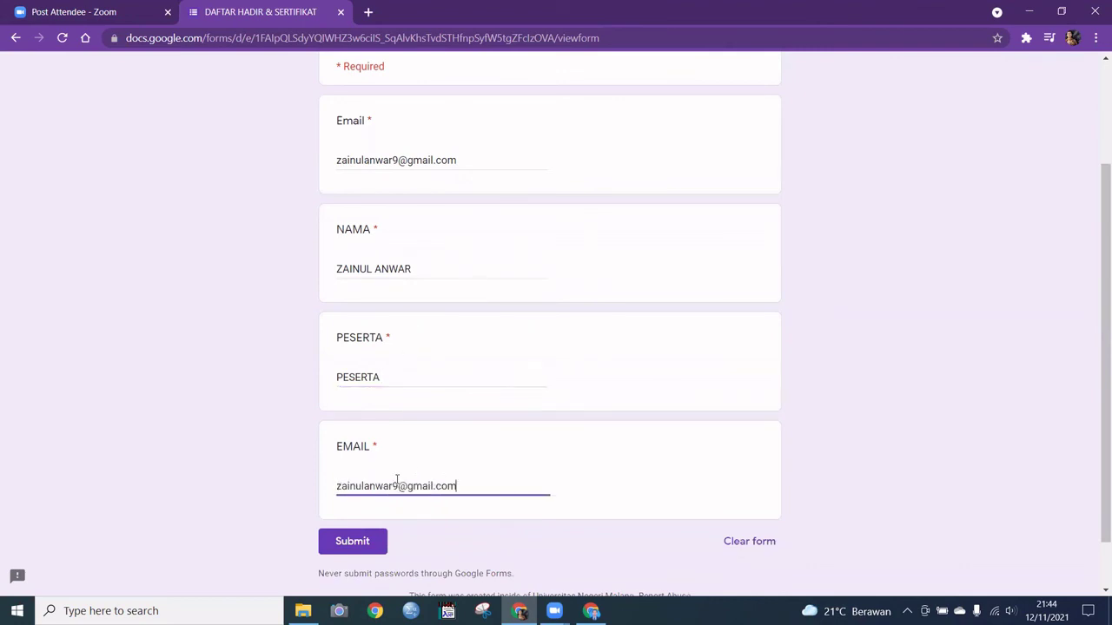
scroll(505, 476, "down", 1)
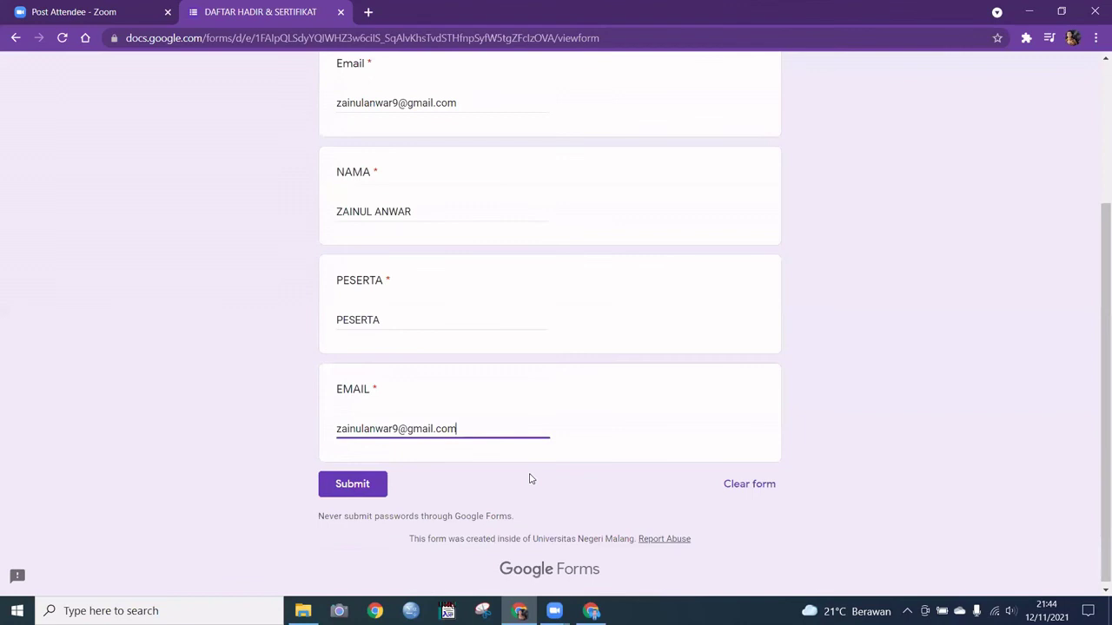
left_click(348, 482)
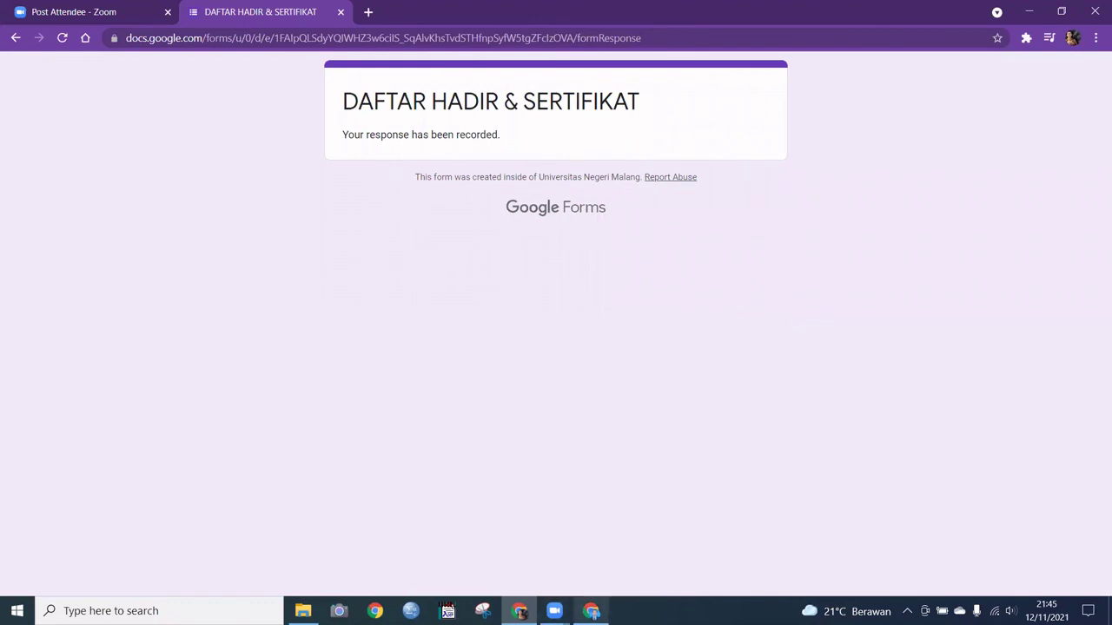
Step: Return to the form editor's Responses tab, now showing 1 response
mouse_move(589, 601)
left_click(591, 564)
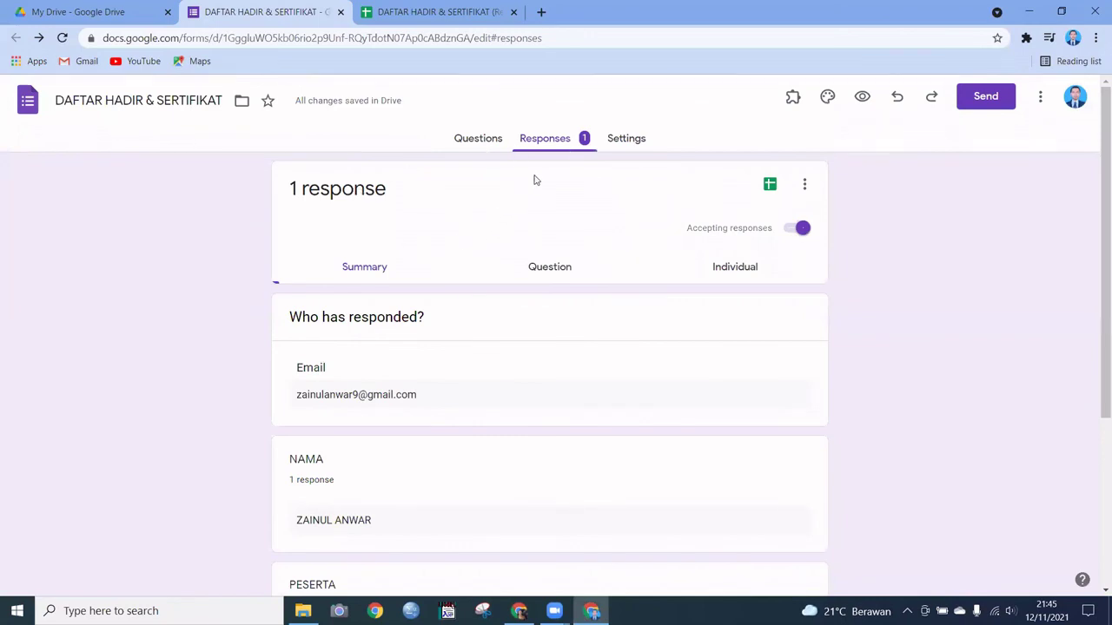
left_click(552, 144)
Step: Close Autocrat's job list in the responses sheet and open the generated SERTIFIKAT ONLINE.pdf from the Merged Doc URL link
left_click(419, 11)
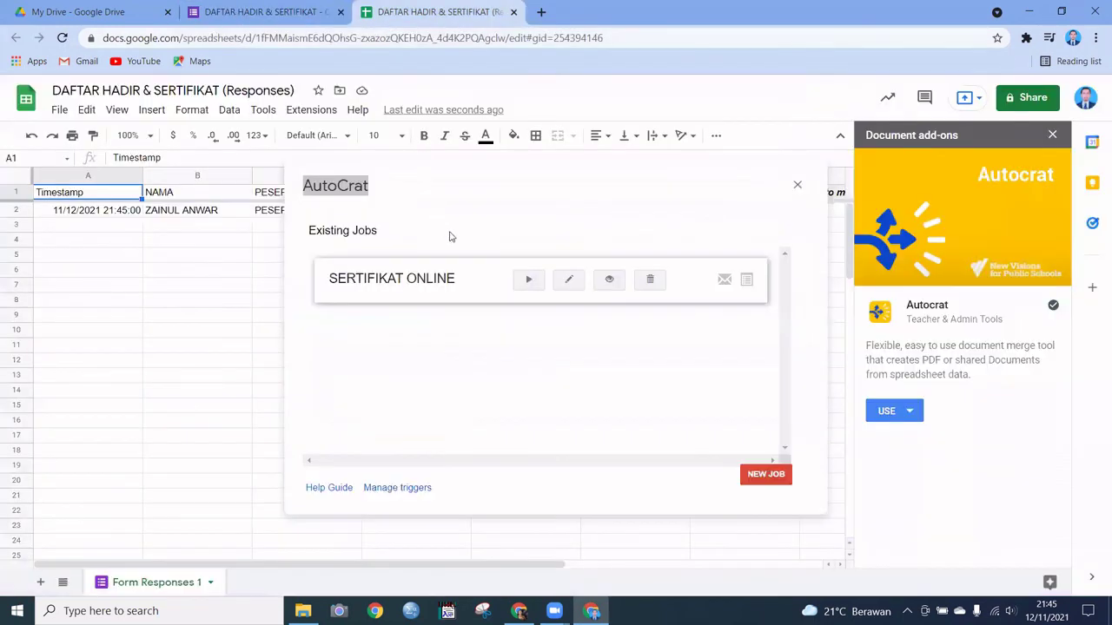
left_click(797, 185)
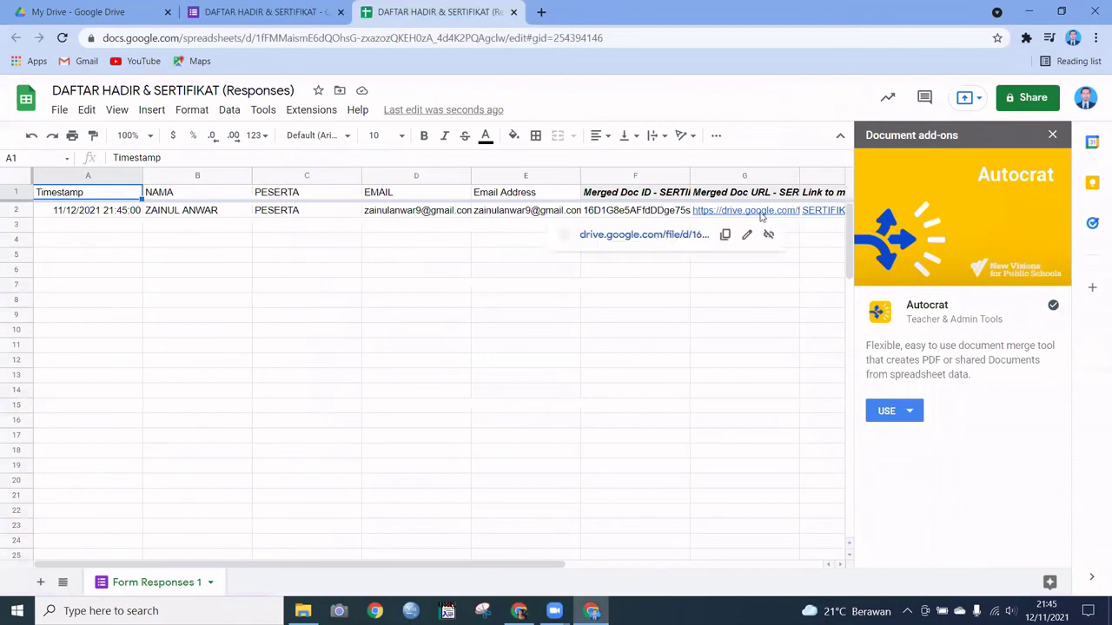
left_click_drag(458, 568, 642, 571)
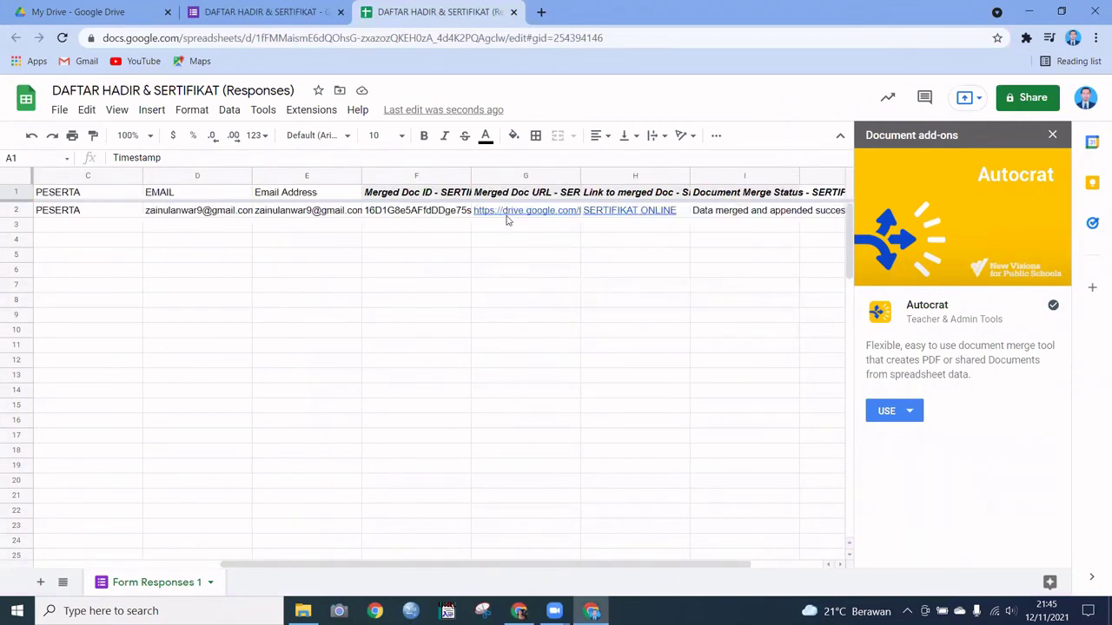
mouse_move(512, 215)
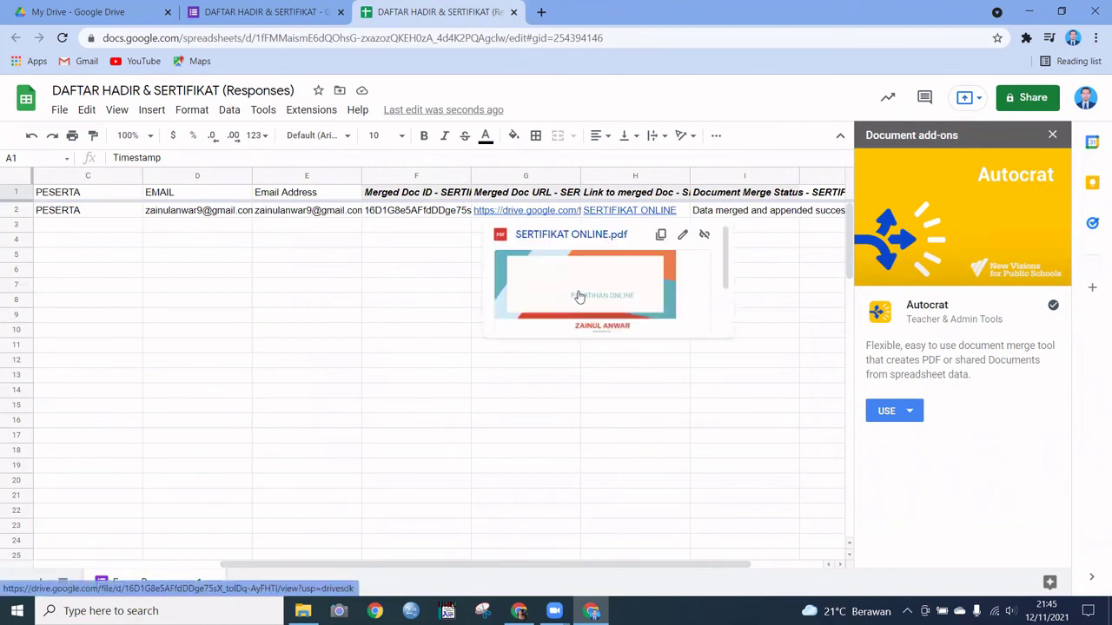
left_click(579, 295)
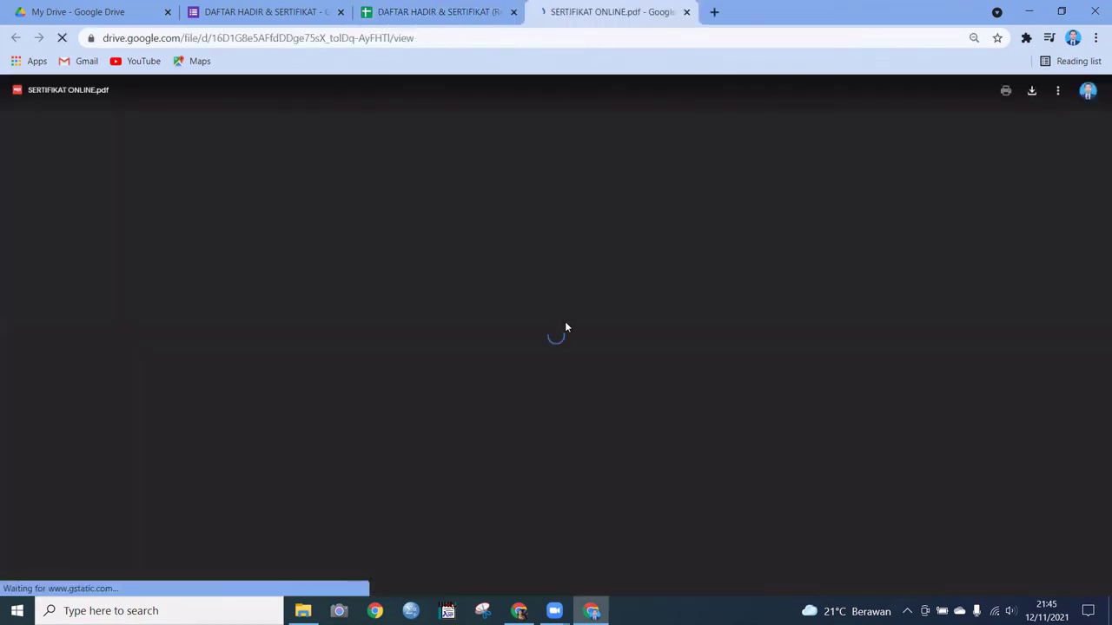